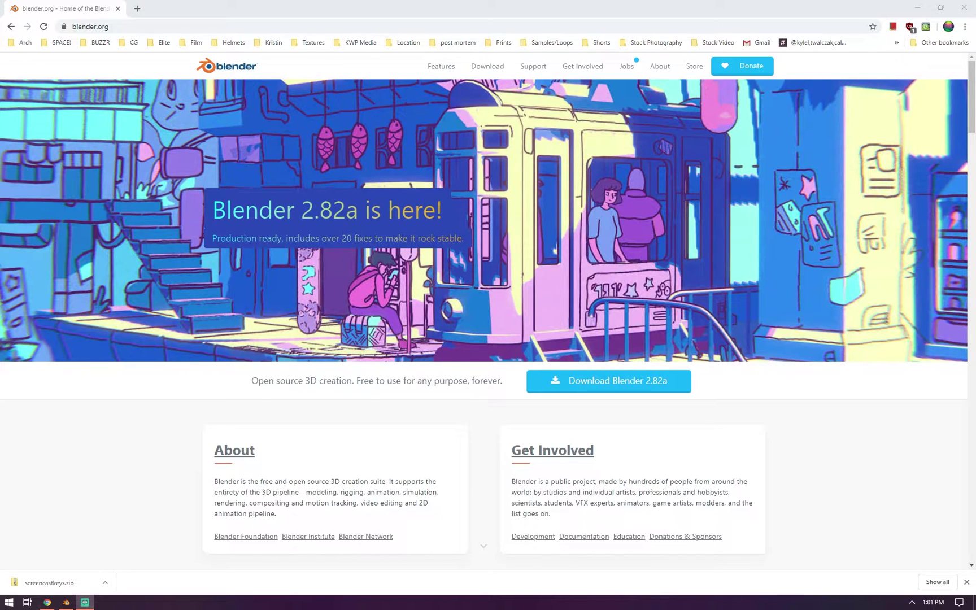
# Open Blender's experimental daily builds page by way of the website's download page.
pyautogui.click(487, 66)
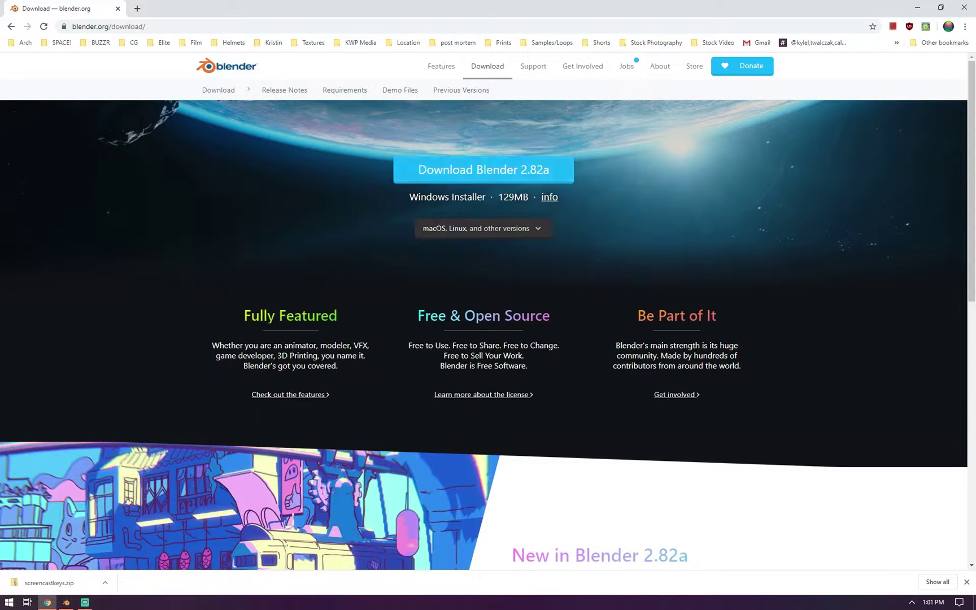
pyautogui.scroll(-6, 488, 311)
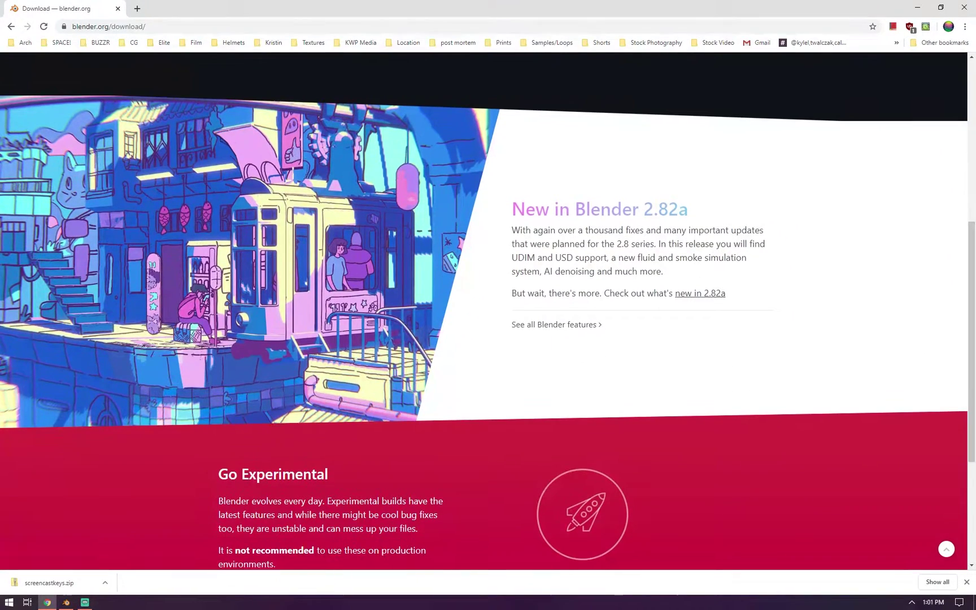
pyautogui.scroll(-4, 488, 311)
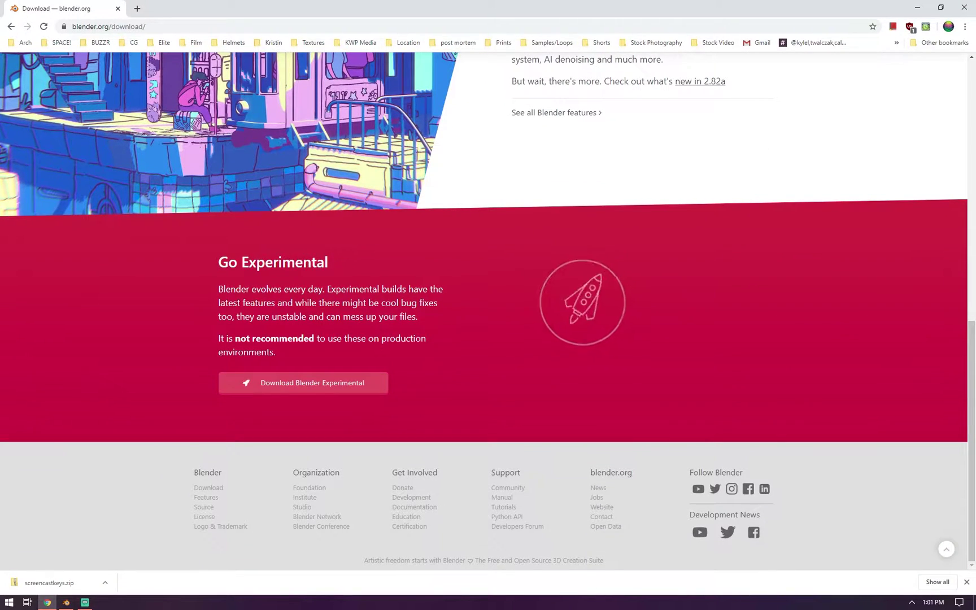
pyautogui.click(304, 383)
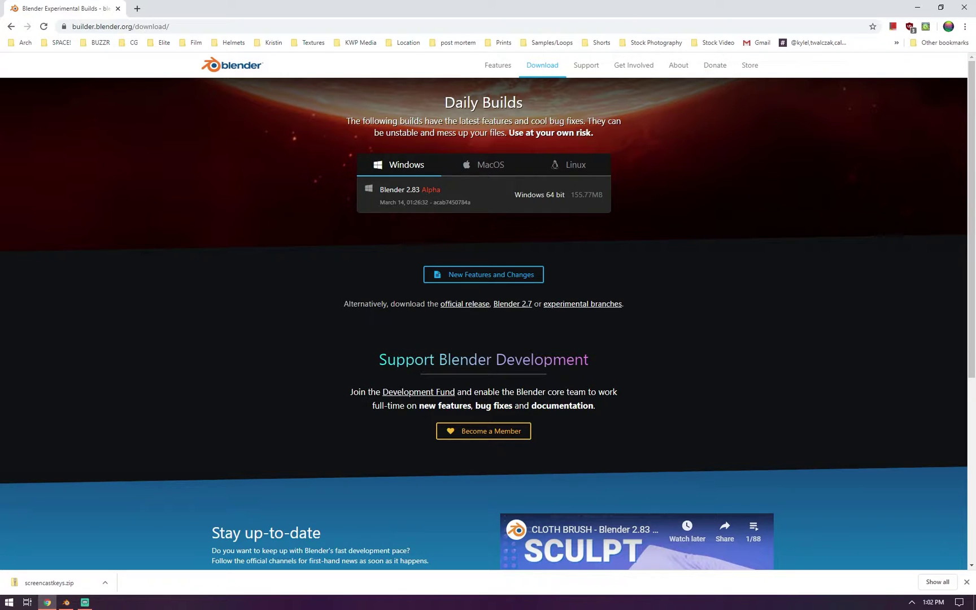
# Switch to Blender and start a new 2D Animation file without saving the current scene.
pyautogui.click(917, 7)
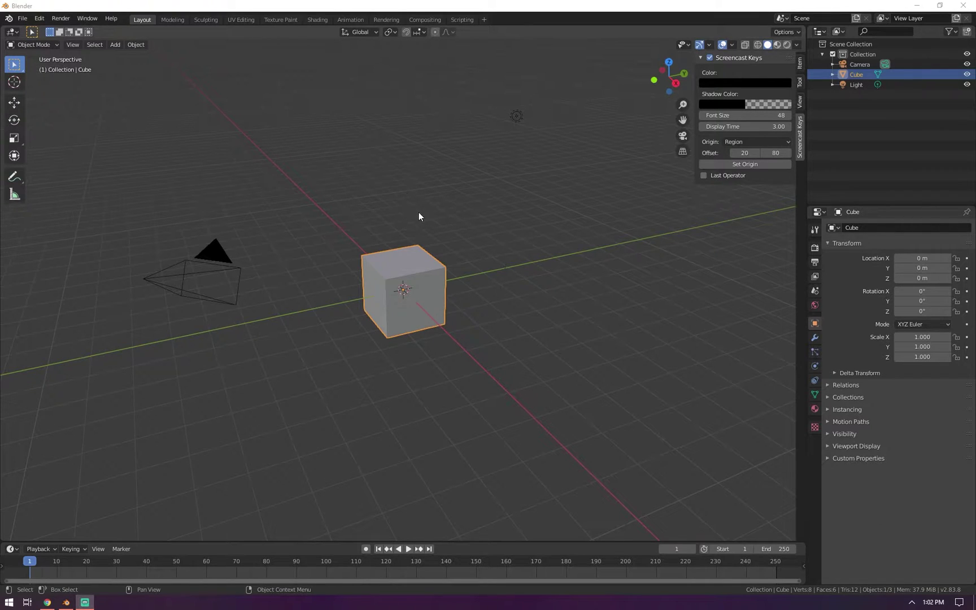
pyautogui.click(23, 18)
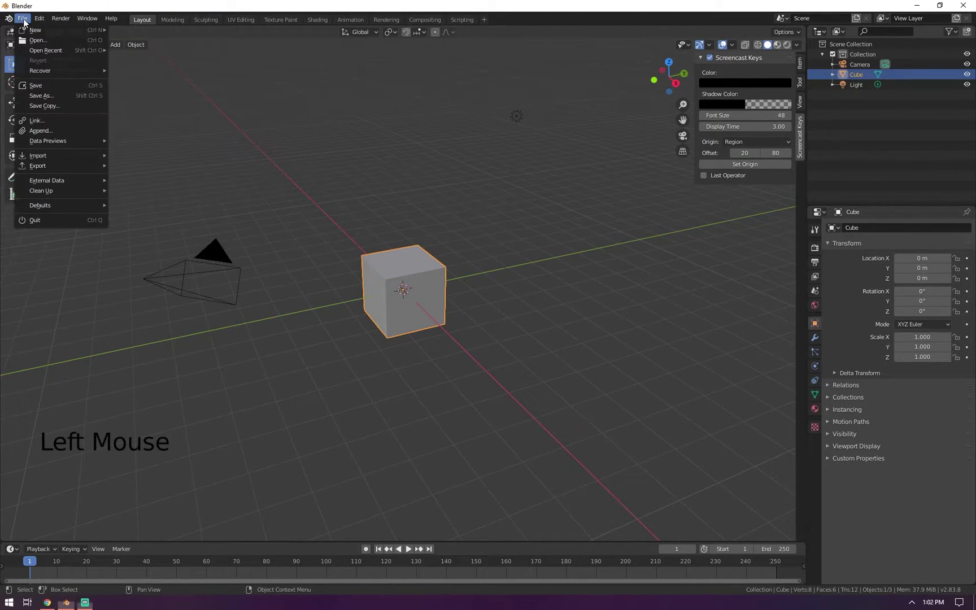
pyautogui.moveTo(31, 31)
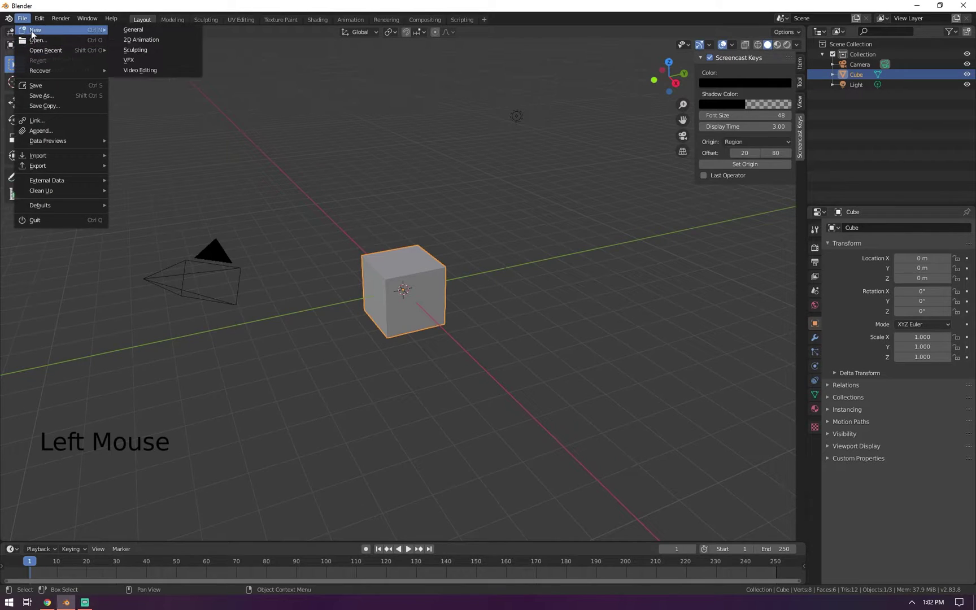
pyautogui.click(143, 38)
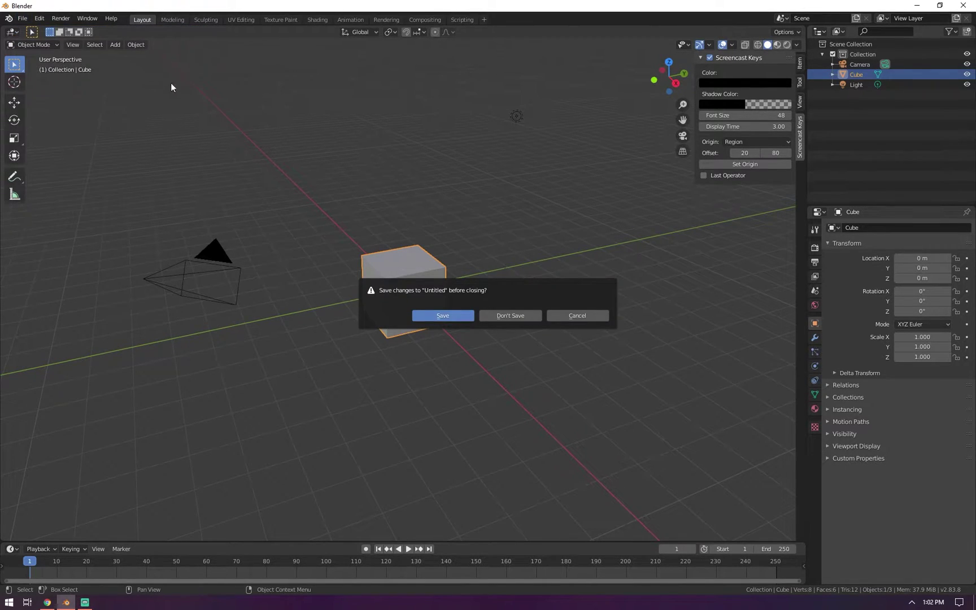
pyautogui.click(526, 314)
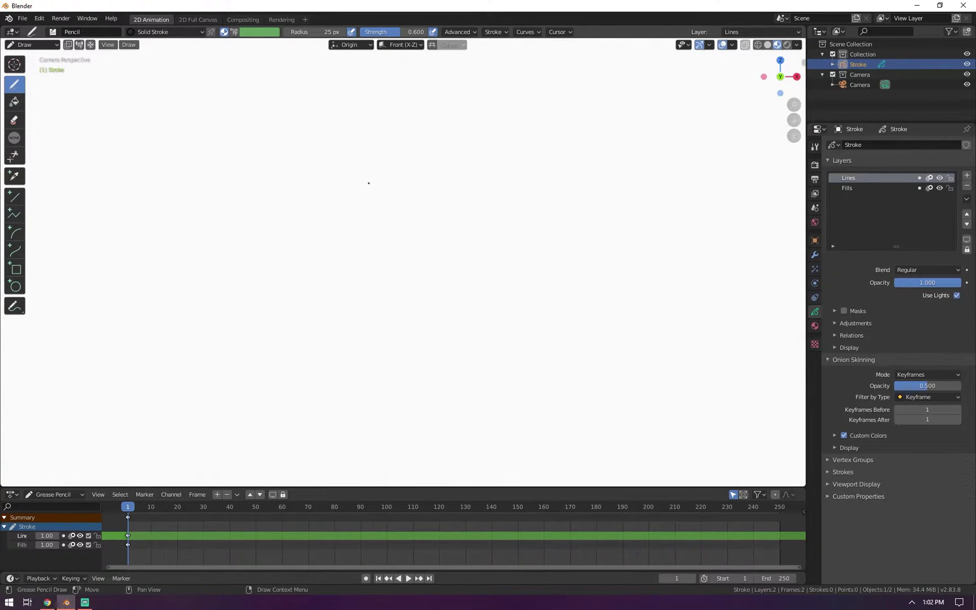
# Make Solid Fill the active Grease Pencil material and draw a row of four rounded filled shapes across the upper canvas.
pyautogui.click(815, 326)
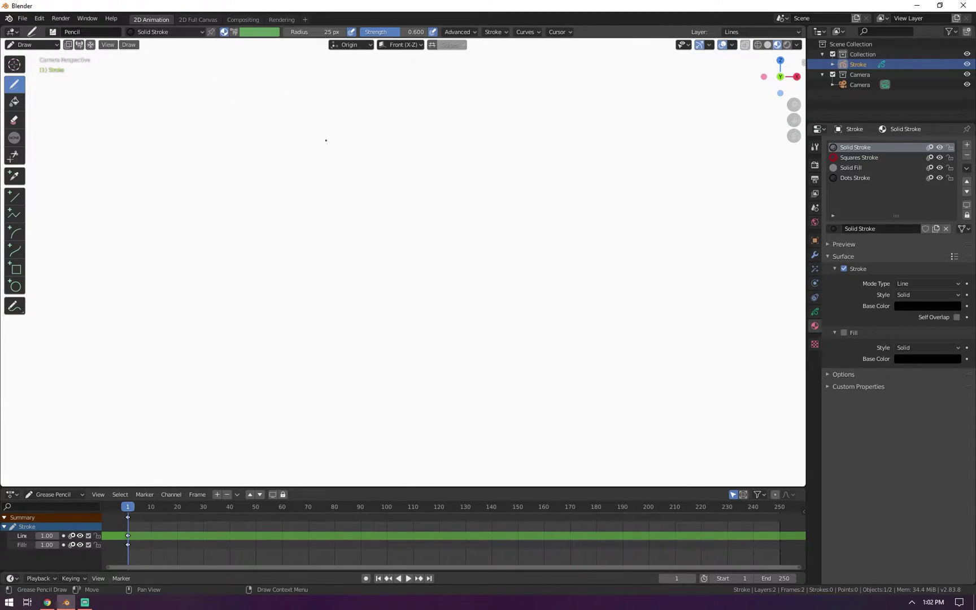
pyautogui.click(844, 169)
pyautogui.moveTo(182, 91)
pyautogui.mouseDown()
pyautogui.moveTo(149, 161)
pyautogui.moveTo(222, 129)
pyautogui.mouseUp()
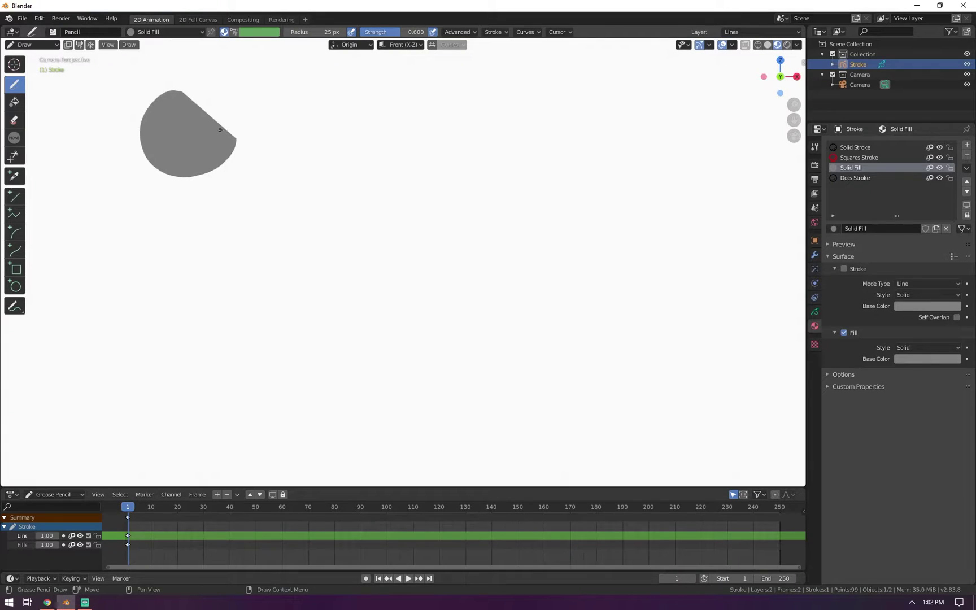
pyautogui.moveTo(281, 105)
pyautogui.mouseDown()
pyautogui.moveTo(404, 170)
pyautogui.moveTo(414, 135)
pyautogui.moveTo(502, 183)
pyautogui.mouseUp()
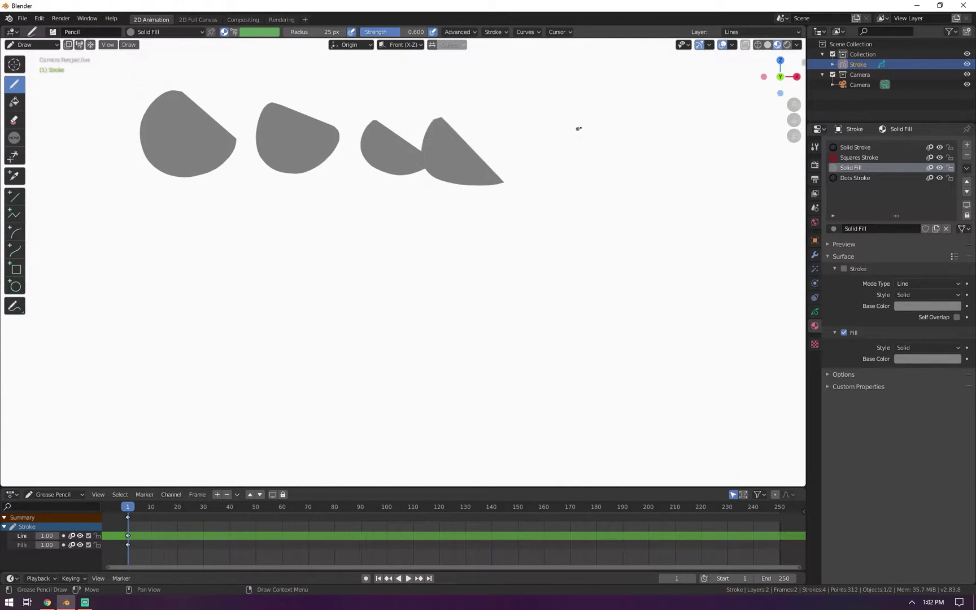
# Turn on the Screencast Keys display for this file's viewport.
pyautogui.press('n')
pyautogui.click(799, 137)
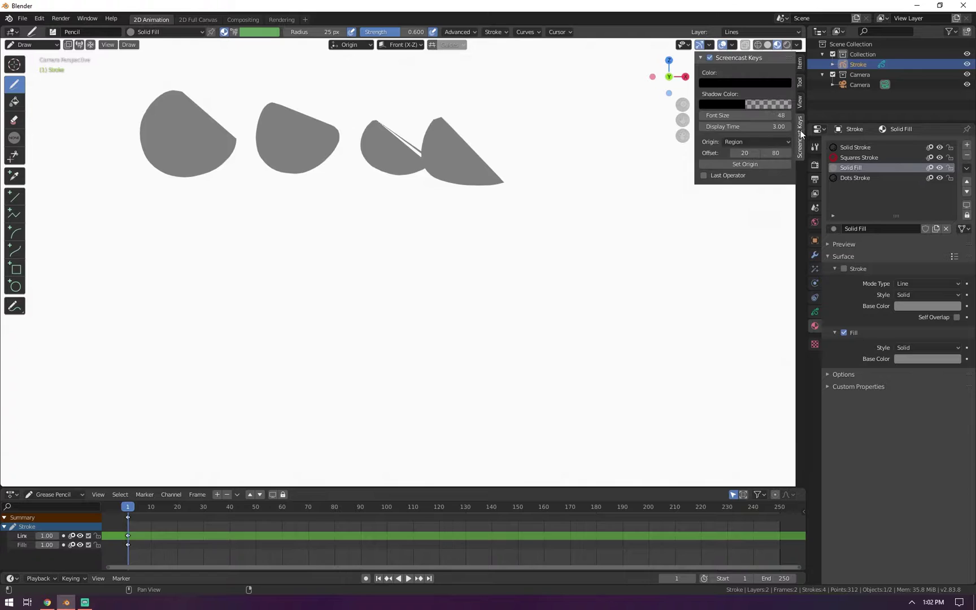
pyautogui.click(710, 58)
pyautogui.press('n')
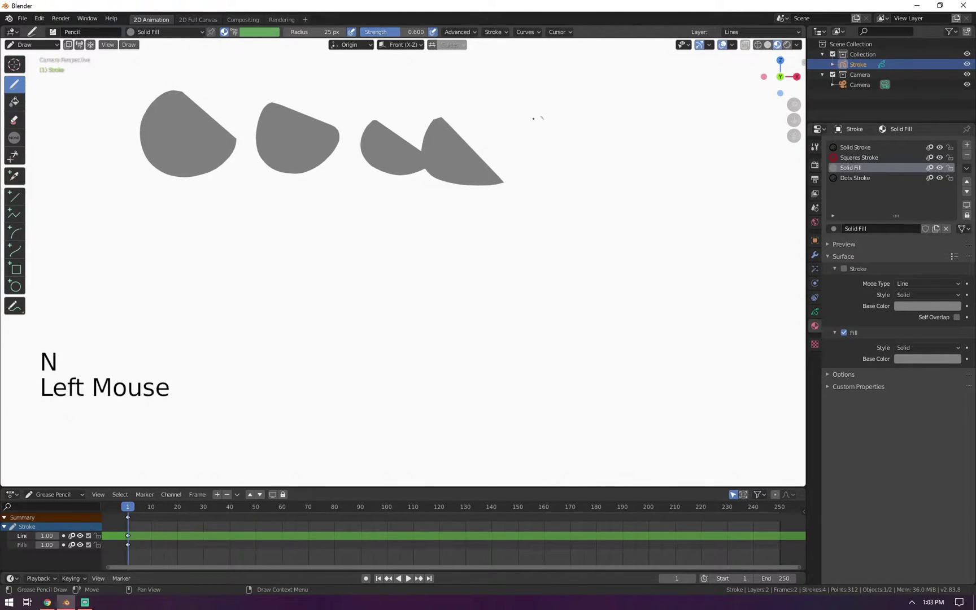
# Draw two more Solid Fill shapes at the end of the row and three others in a second row below.
pyautogui.moveTo(540, 116); pyautogui.dragTo(590, 169)
pyautogui.moveTo(619, 116)
pyautogui.mouseDown()
pyautogui.moveTo(596, 146)
pyautogui.moveTo(629, 162)
pyautogui.mouseUp()
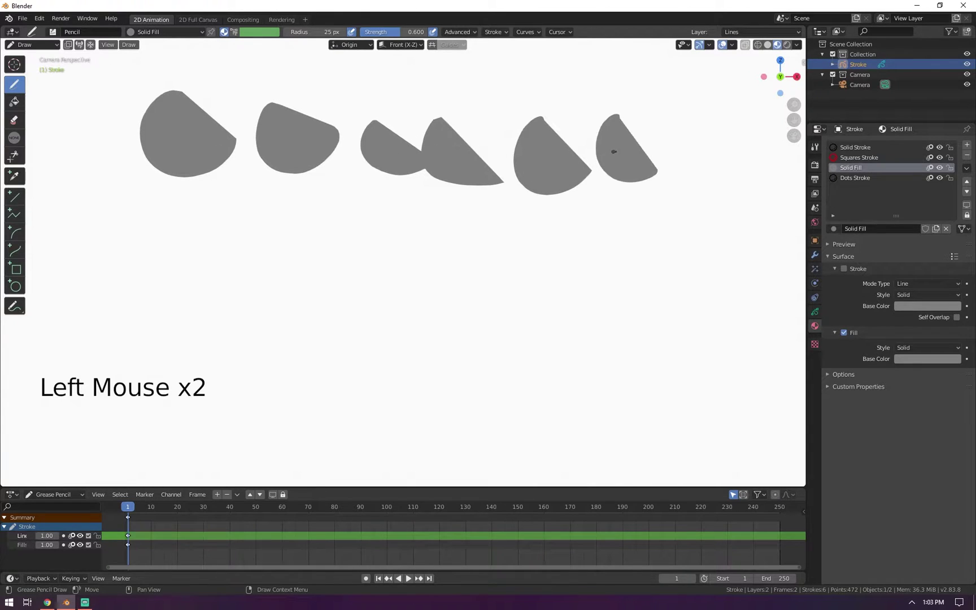
pyautogui.moveTo(212, 213)
pyautogui.mouseDown()
pyautogui.moveTo(187, 239)
pyautogui.moveTo(323, 255)
pyautogui.mouseUp()
pyautogui.moveTo(345, 219); pyautogui.dragTo(343, 224)
pyautogui.moveTo(563, 212); pyautogui.dragTo(560, 214)
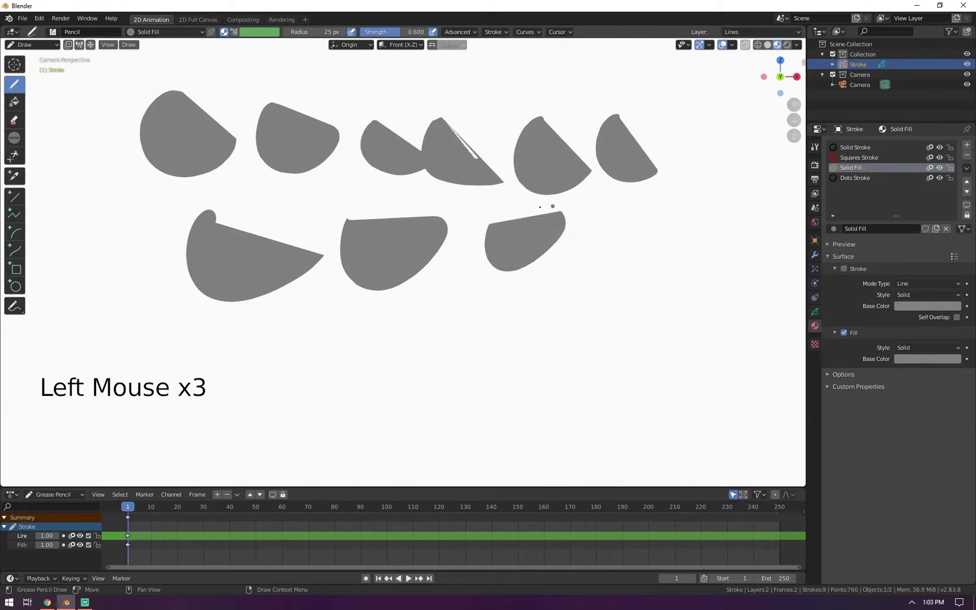
# Delete all Grease Pencil strokes from the canvas and return to Draw mode.
pyautogui.press('Tab')
pyautogui.press('a')
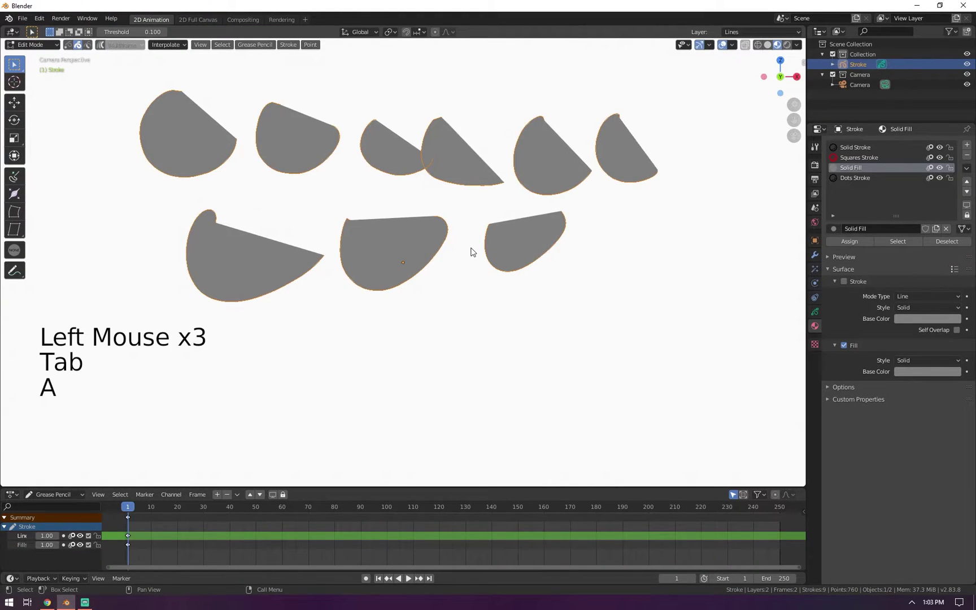
pyautogui.press('x')
pyautogui.click(446, 247)
pyautogui.press('Tab')
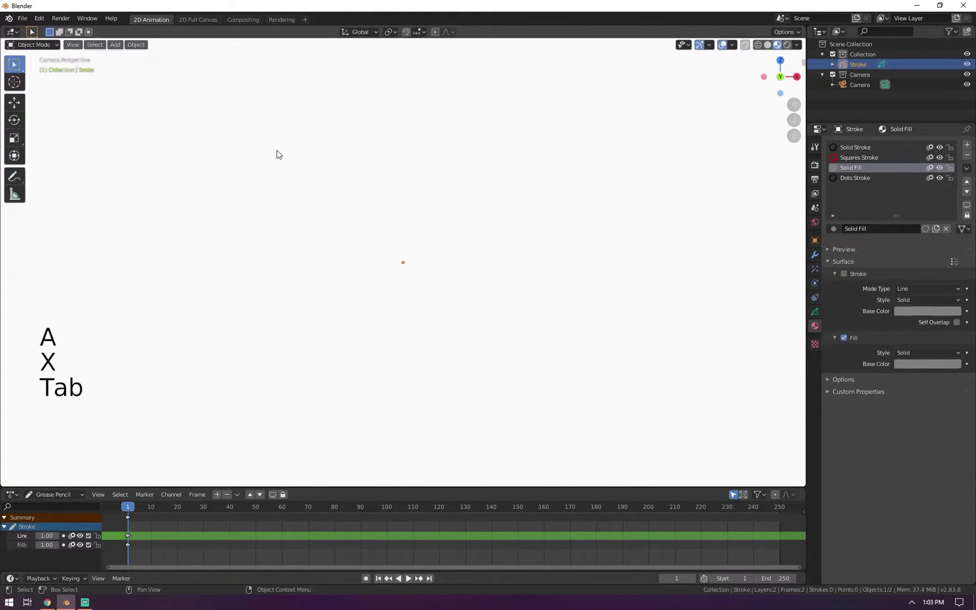
pyautogui.hotkey('ctrl', 'Tab')
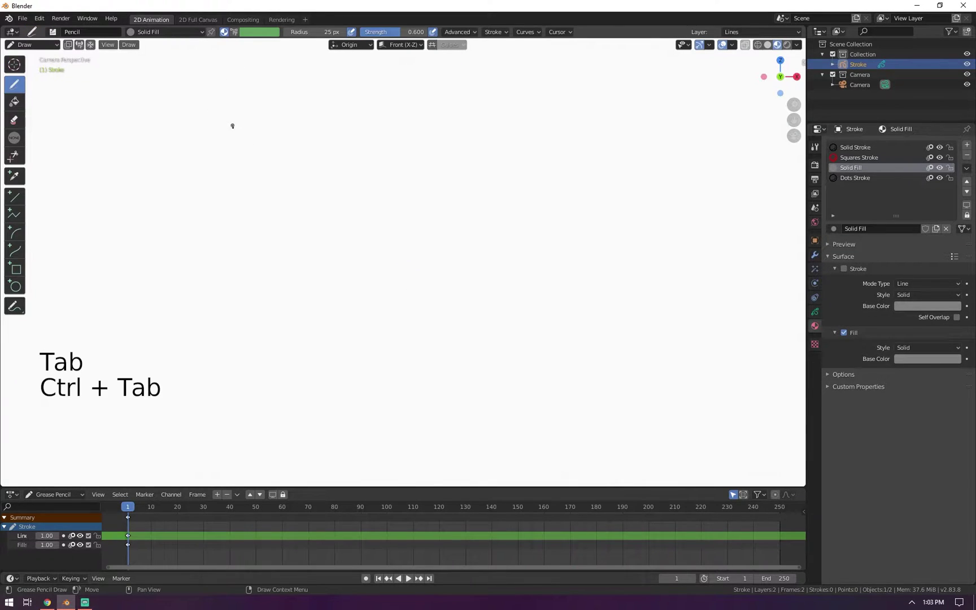
# Draw a Solid Fill shape, switch the brush's paint mode to Vertex Color, and draw three more shapes beside it.
pyautogui.moveTo(231, 120); pyautogui.dragTo(225, 112)
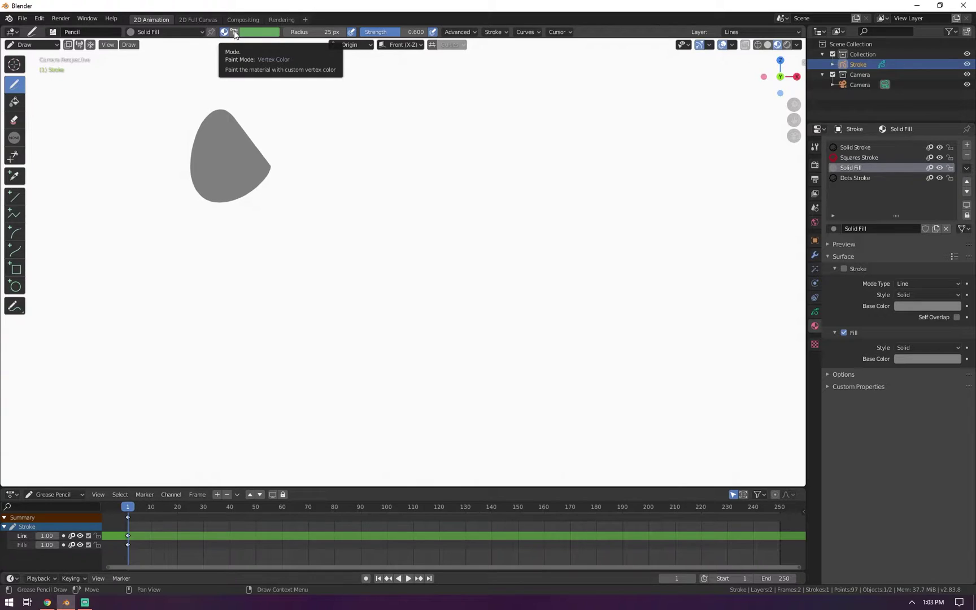
pyautogui.click(235, 34)
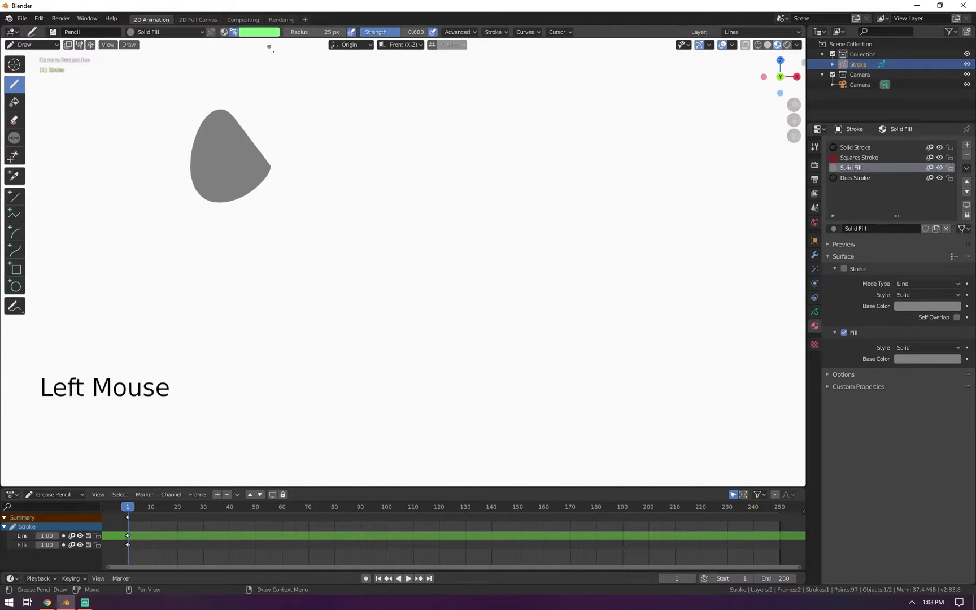
pyautogui.moveTo(375, 98)
pyautogui.mouseDown()
pyautogui.moveTo(333, 115)
pyautogui.moveTo(432, 136)
pyautogui.mouseUp()
pyautogui.moveTo(488, 91)
pyautogui.mouseDown()
pyautogui.moveTo(480, 99)
pyautogui.moveTo(542, 130)
pyautogui.moveTo(525, 113)
pyautogui.mouseUp()
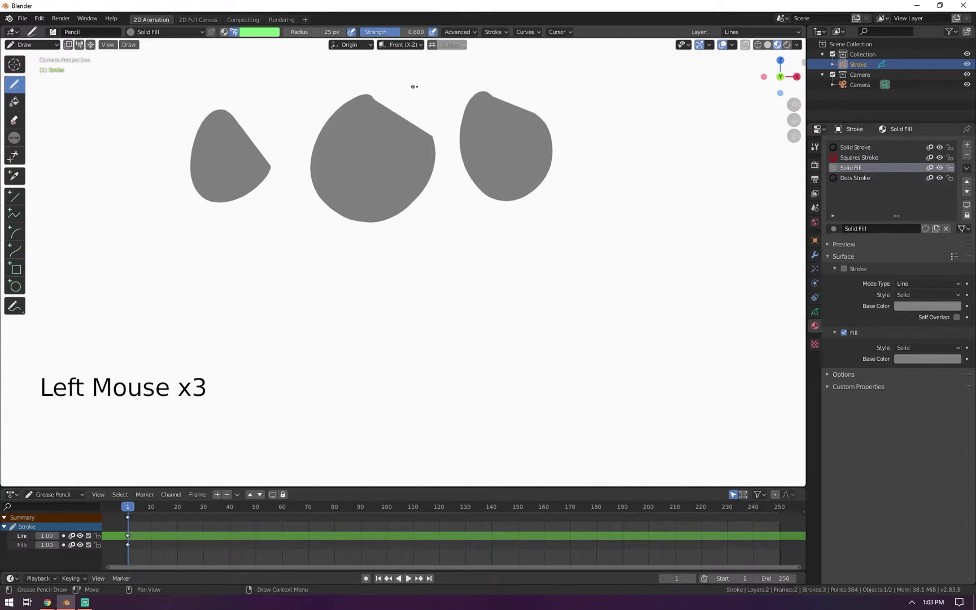
pyautogui.moveTo(567, 84)
pyautogui.mouseDown()
pyautogui.moveTo(615, 124)
pyautogui.moveTo(573, 86)
pyautogui.mouseUp()
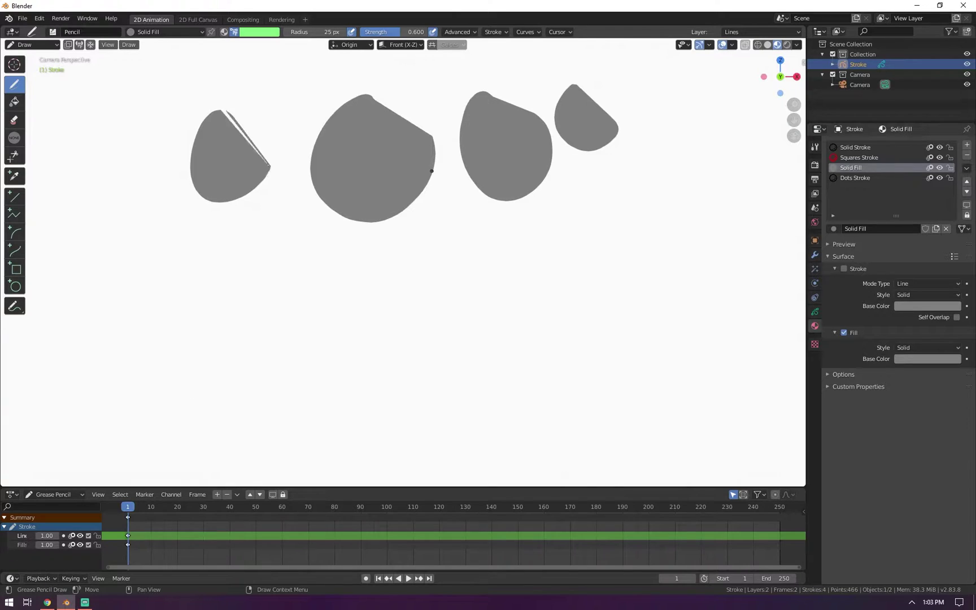
# Set the brush's vertex color mode to Fill and draw four green shapes below and beside the grey ones.
pyautogui.rightClick(314, 226)
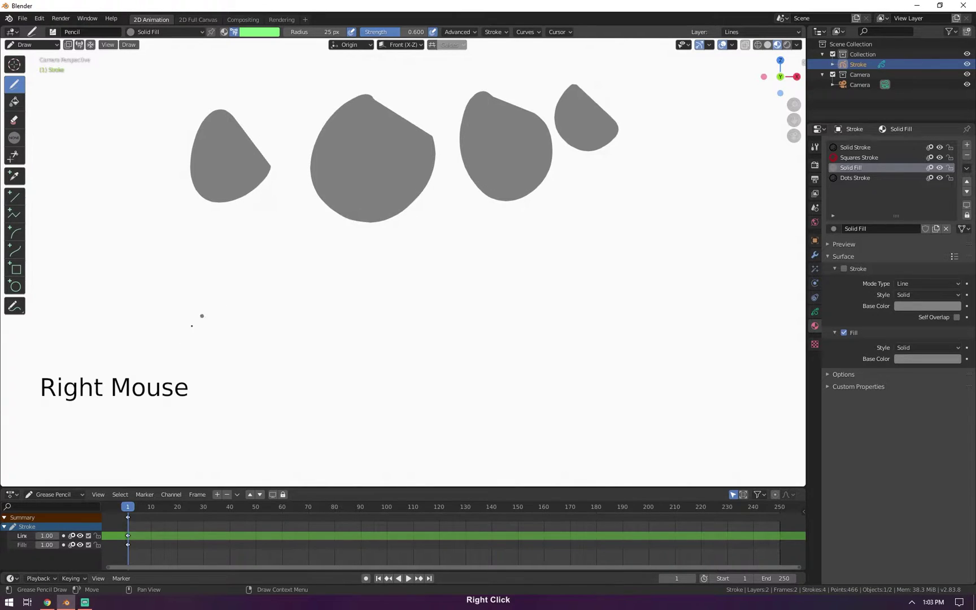
pyautogui.rightClick(273, 256)
pyautogui.click(275, 295)
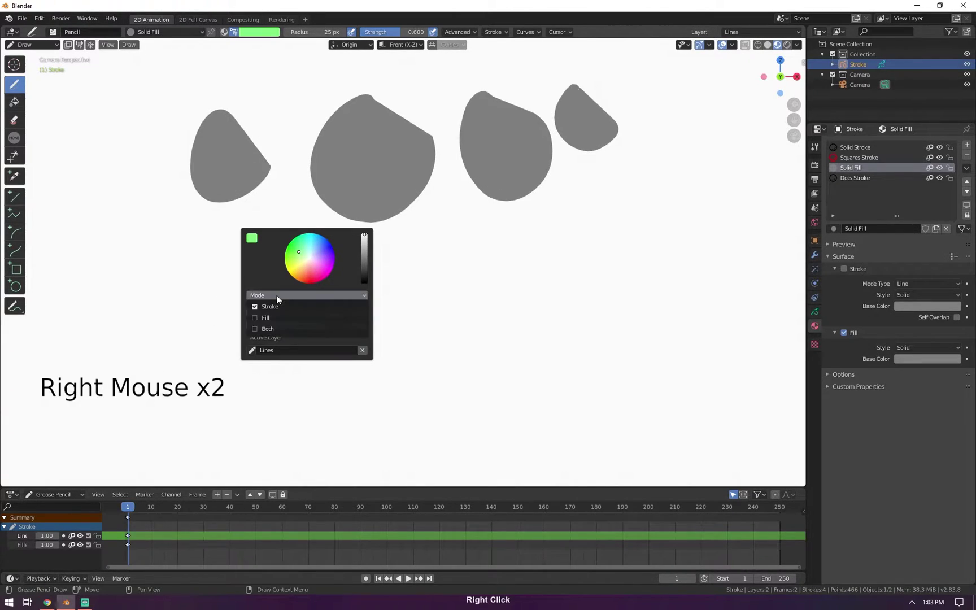
pyautogui.click(278, 329)
pyautogui.moveTo(485, 221)
pyautogui.mouseDown()
pyautogui.moveTo(460, 226)
pyautogui.moveTo(520, 246)
pyautogui.mouseUp()
pyautogui.moveTo(570, 202); pyautogui.dragTo(611, 207)
pyautogui.moveTo(644, 155)
pyautogui.mouseDown()
pyautogui.moveTo(625, 190)
pyautogui.moveTo(658, 169)
pyautogui.mouseUp()
pyautogui.moveTo(336, 265); pyautogui.dragTo(343, 274)
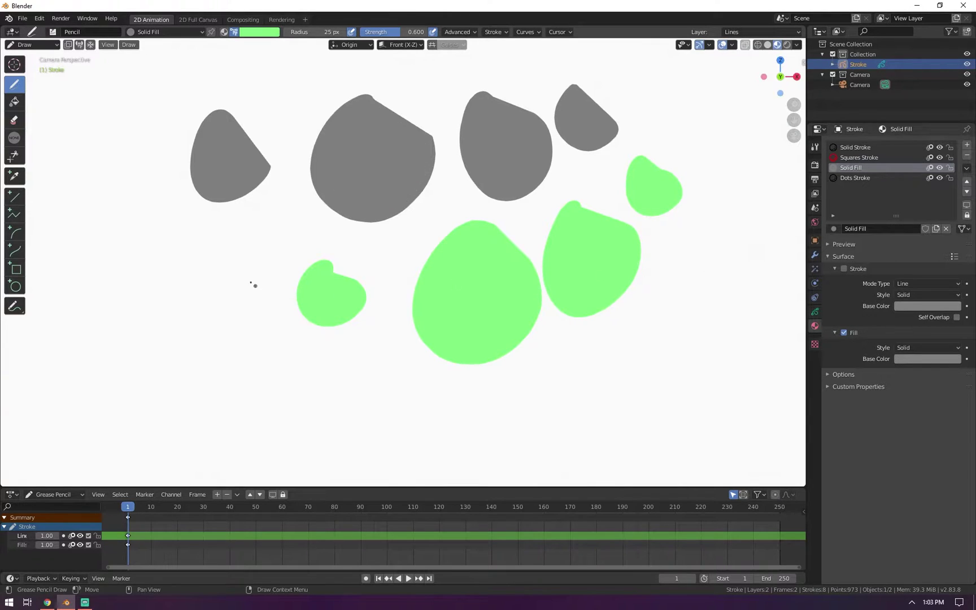
# Set the brush's vertex color mode to Stroke.
pyautogui.rightClick(218, 272)
pyautogui.click(211, 327)
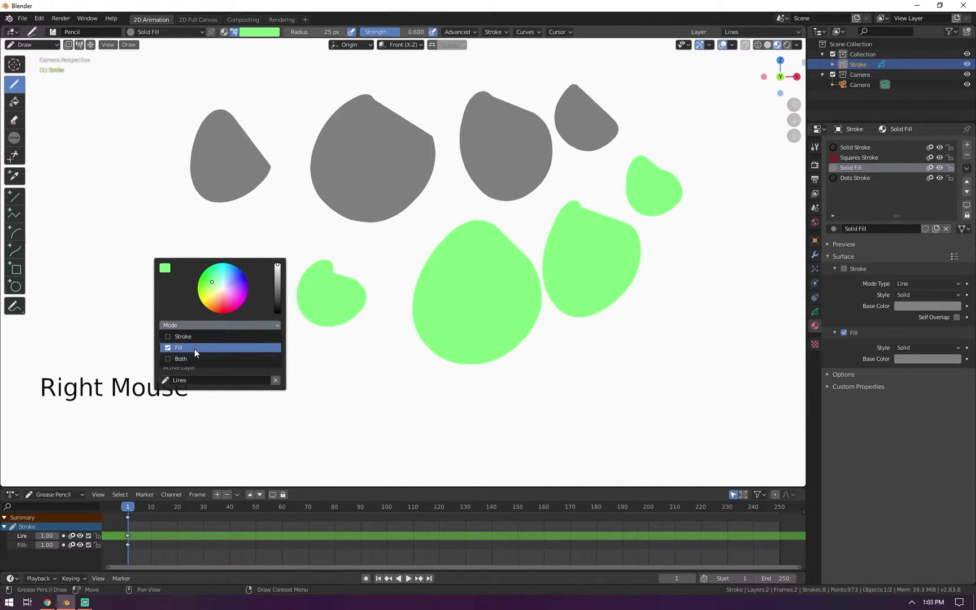
pyautogui.click(196, 336)
# Enable the Solid Fill material's stroke with a white base color and draw two green-outlined shapes in the lower-left canvas area.
pyautogui.click(916, 304)
pyautogui.moveTo(910, 281); pyautogui.dragTo(941, 280)
pyautogui.click(843, 269)
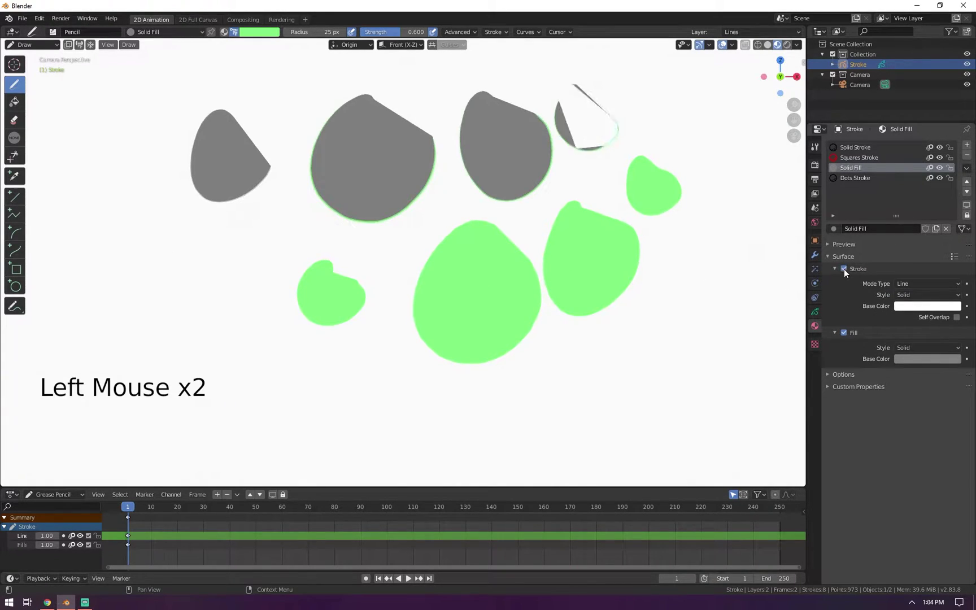
pyautogui.moveTo(231, 239)
pyautogui.mouseDown()
pyautogui.moveTo(241, 244)
pyautogui.moveTo(226, 239)
pyautogui.mouseUp()
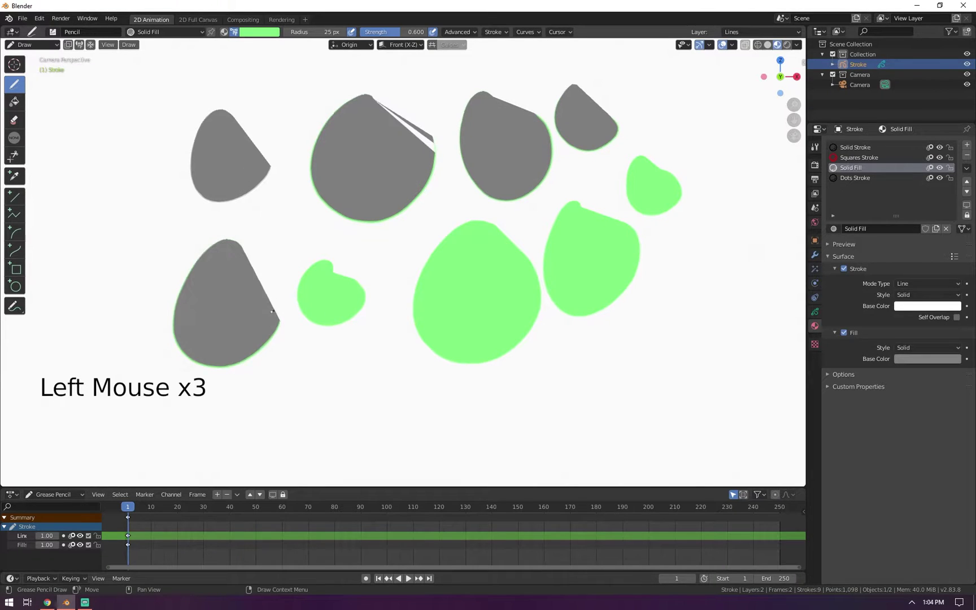
pyautogui.moveTo(310, 355)
pyautogui.mouseDown()
pyautogui.moveTo(370, 451)
pyautogui.moveTo(398, 389)
pyautogui.mouseUp()
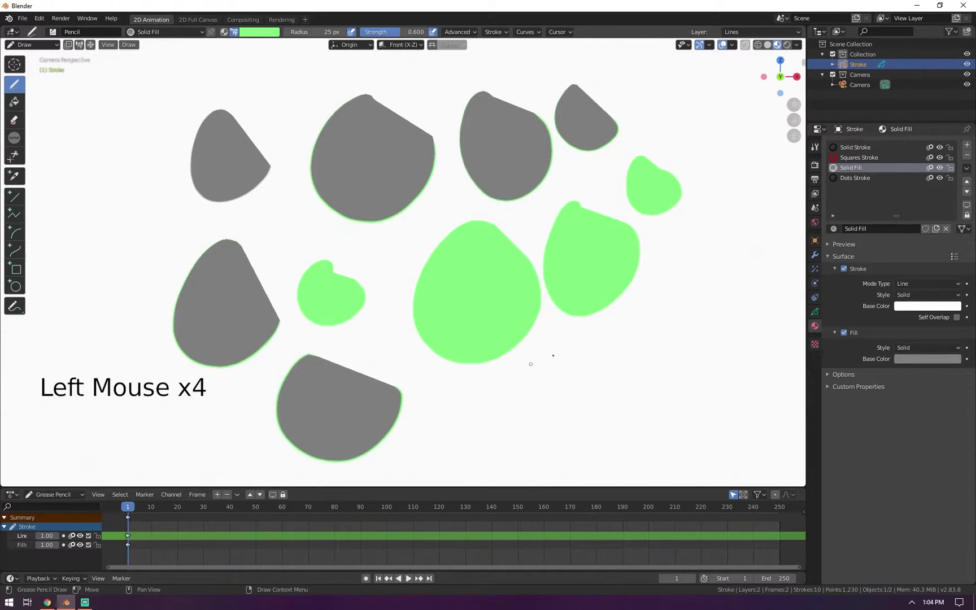
# Set the brush's vertex color mode to Both and draw one large shape below the green ones.
pyautogui.rightClick(382, 334)
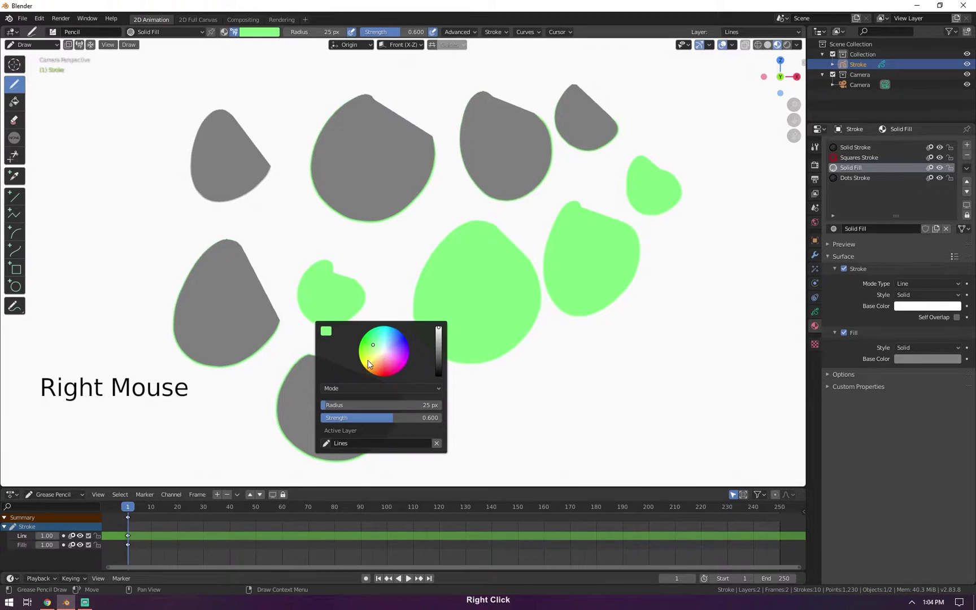
pyautogui.click(349, 388)
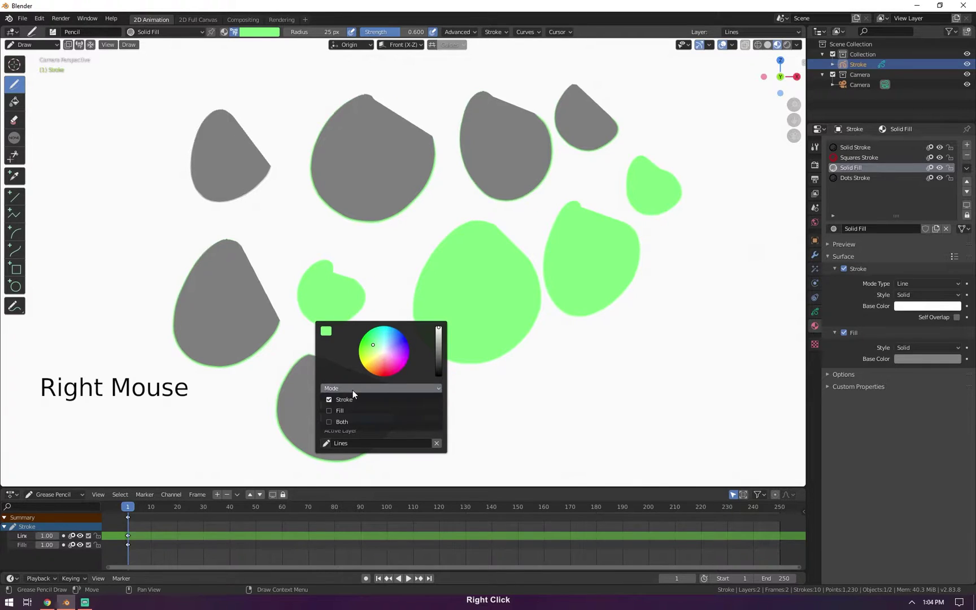
pyautogui.click(351, 421)
pyautogui.moveTo(612, 334)
pyautogui.mouseDown()
pyautogui.moveTo(530, 400)
pyautogui.moveTo(601, 399)
pyautogui.mouseUp()
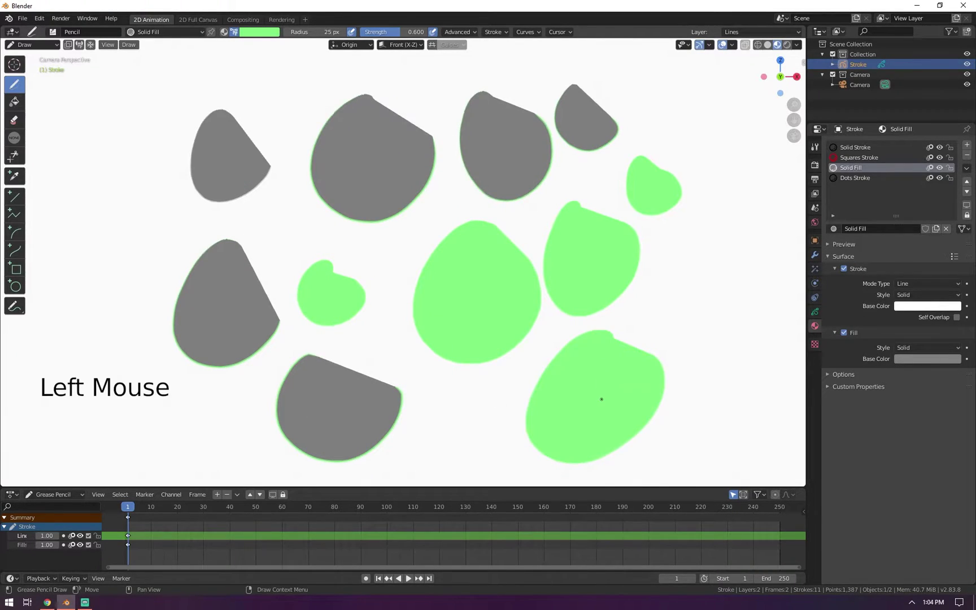
# Delete all the drawn strokes in Edit Mode and undo the deletion.
pyautogui.press('Tab')
pyautogui.press('a')
pyautogui.press('x')
pyautogui.click(546, 300)
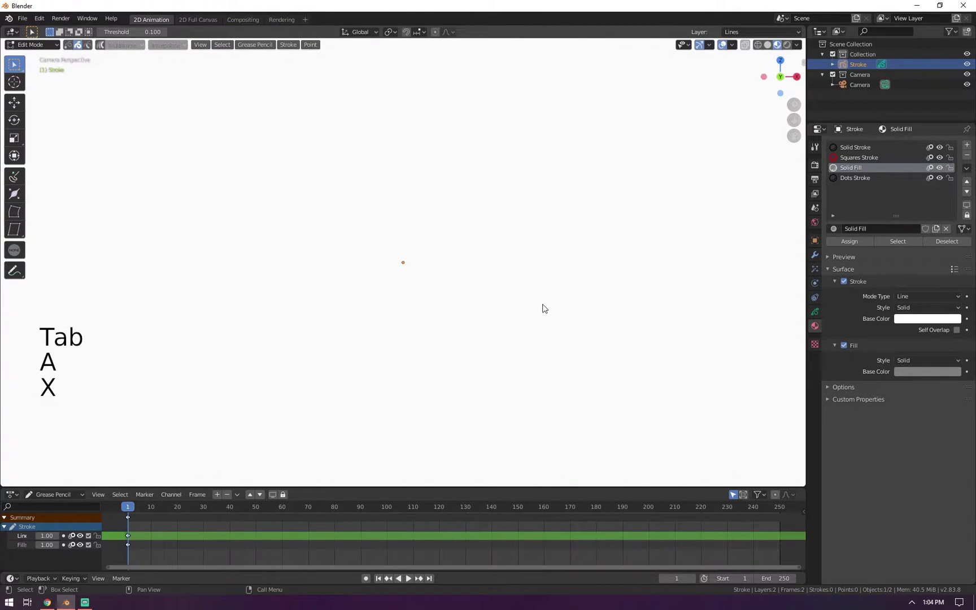
pyautogui.press('Tab')
pyautogui.hotkey('ctrl', 'z')
pyautogui.hotkey('ctrl', 'z')
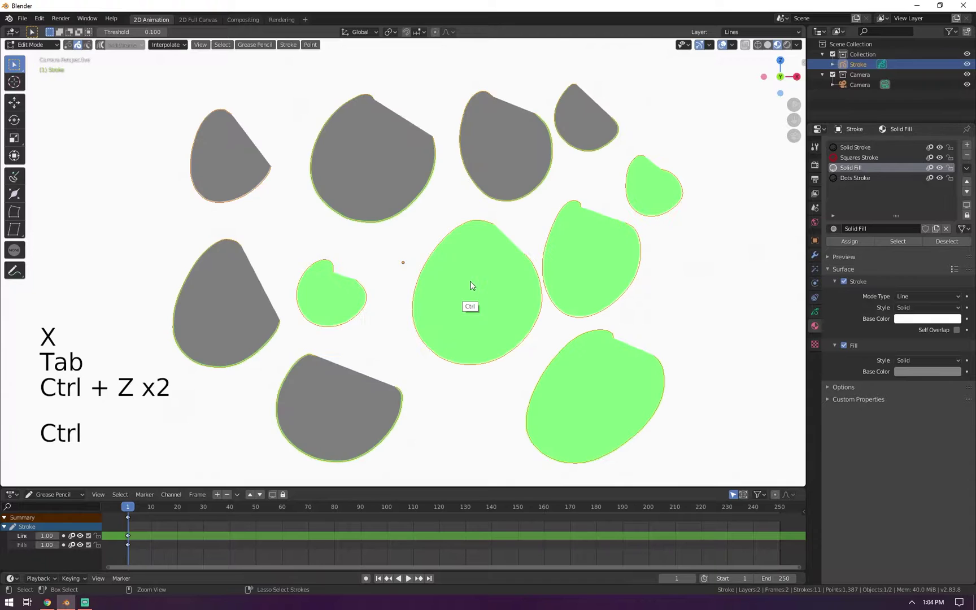
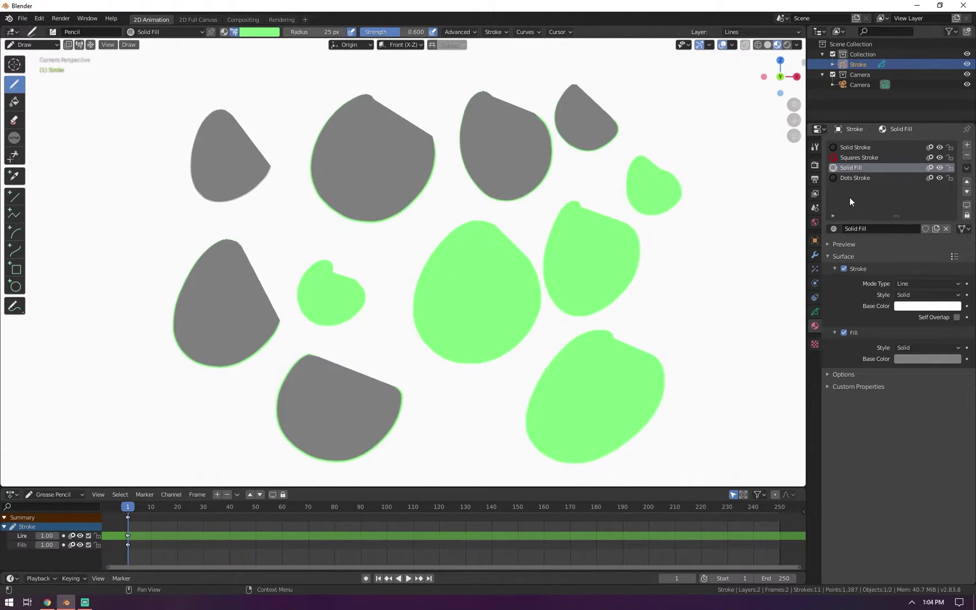
# Toggle the Solid Fill material's visibility off and on, and rename the material to "color".
pyautogui.click(940, 167)
pyautogui.click(940, 168)
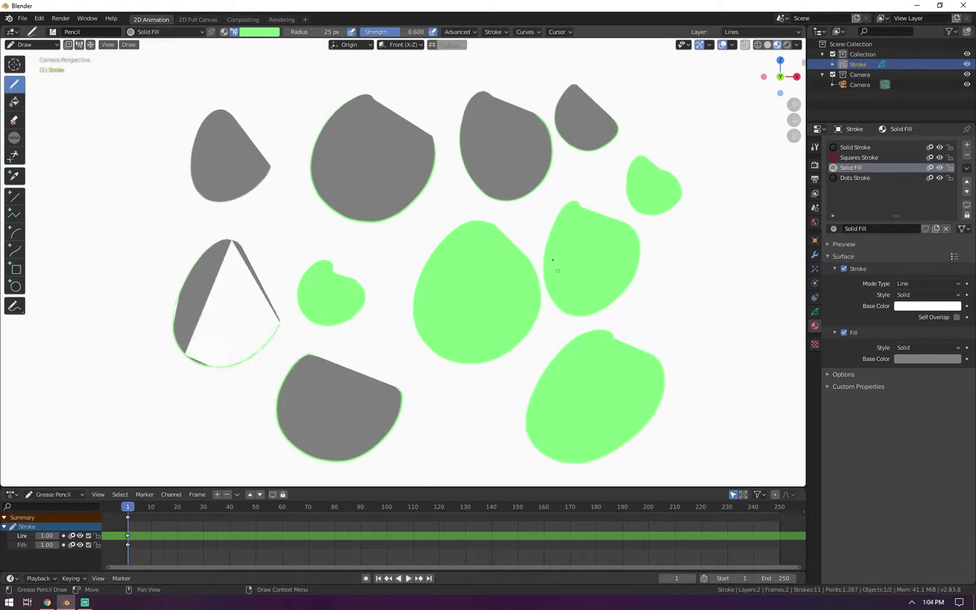
pyautogui.doubleClick(850, 167)
pyautogui.write('color')
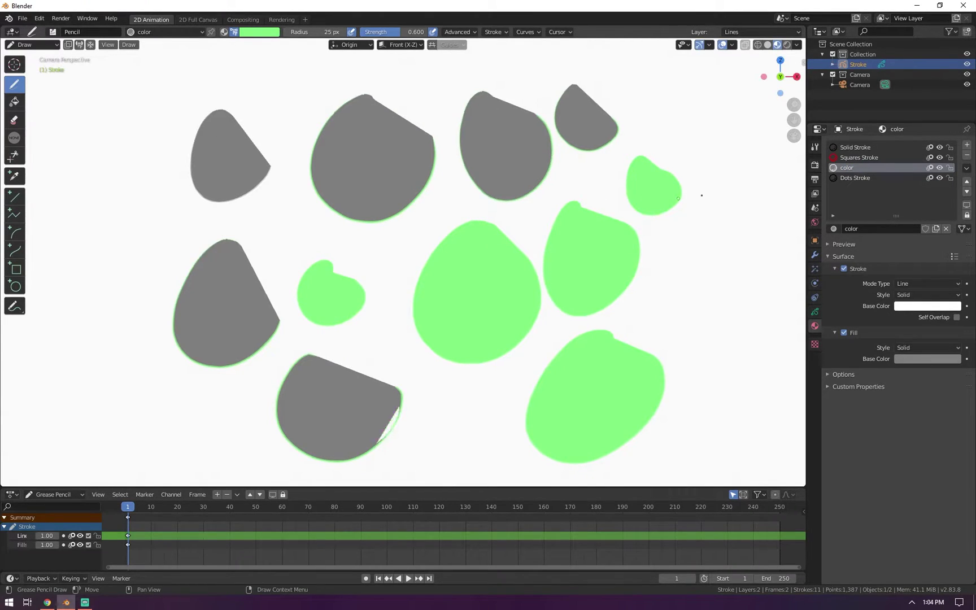
# Toggle the Lines layer's visibility repeatedly to examine which drawn shapes it controls.
pyautogui.click(815, 311)
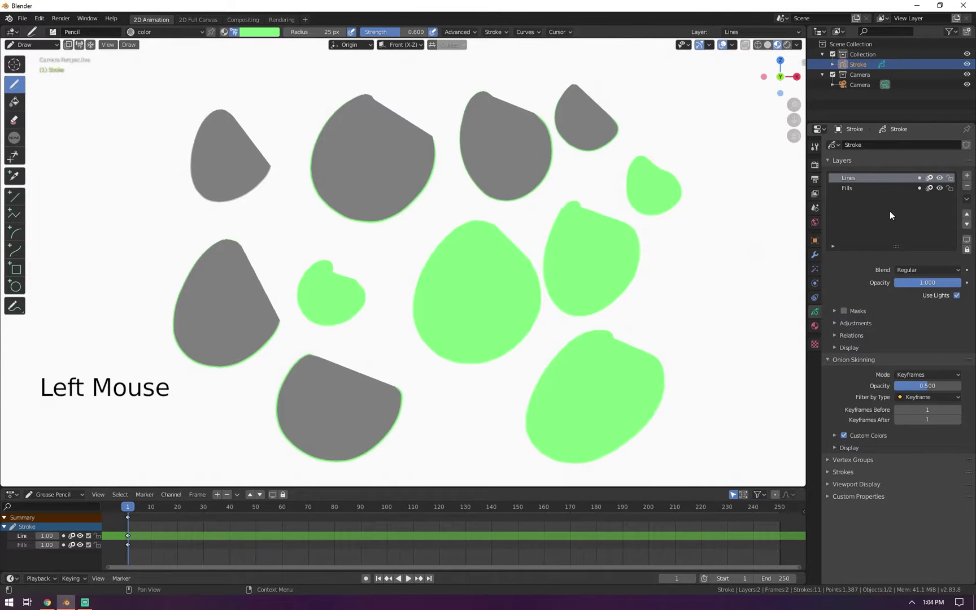
pyautogui.click(939, 178)
pyautogui.click(940, 177)
pyautogui.click(940, 177)
pyautogui.click(940, 177)
pyautogui.click(941, 178)
pyautogui.click(940, 177)
pyautogui.click(940, 177)
pyautogui.click(940, 177)
pyautogui.click(941, 177)
pyautogui.click(940, 177)
pyautogui.click(940, 177)
pyautogui.click(940, 177)
# Toggle the visibility of the color material to examine which shapes depend on it.
pyautogui.click(815, 326)
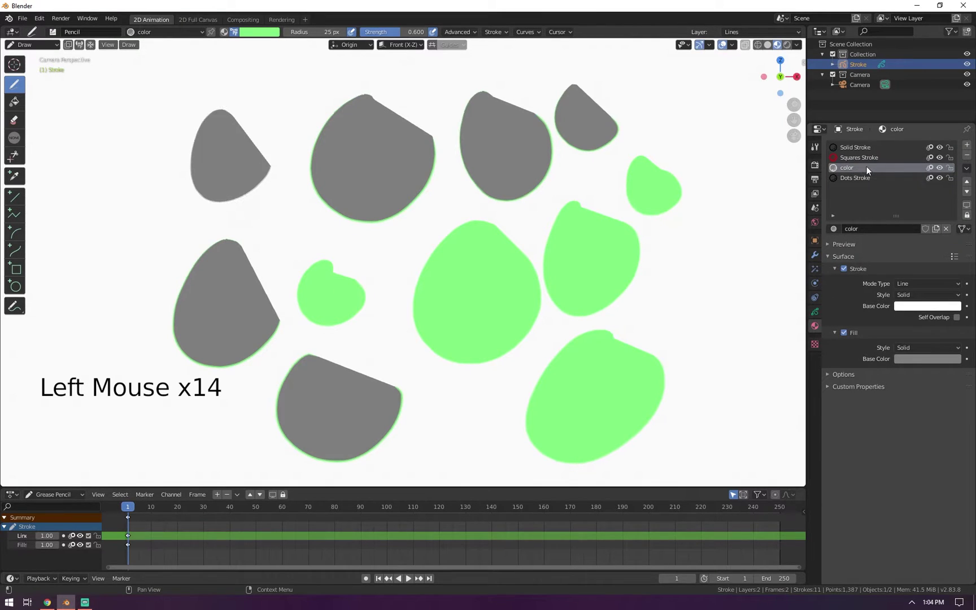
pyautogui.click(940, 167)
pyautogui.click(940, 167)
pyautogui.click(940, 168)
pyautogui.click(942, 168)
pyautogui.click(942, 169)
pyautogui.click(942, 169)
# Make the Squares Stroke material fill-only and copy its red stroke base color to the fill.
pyautogui.click(856, 156)
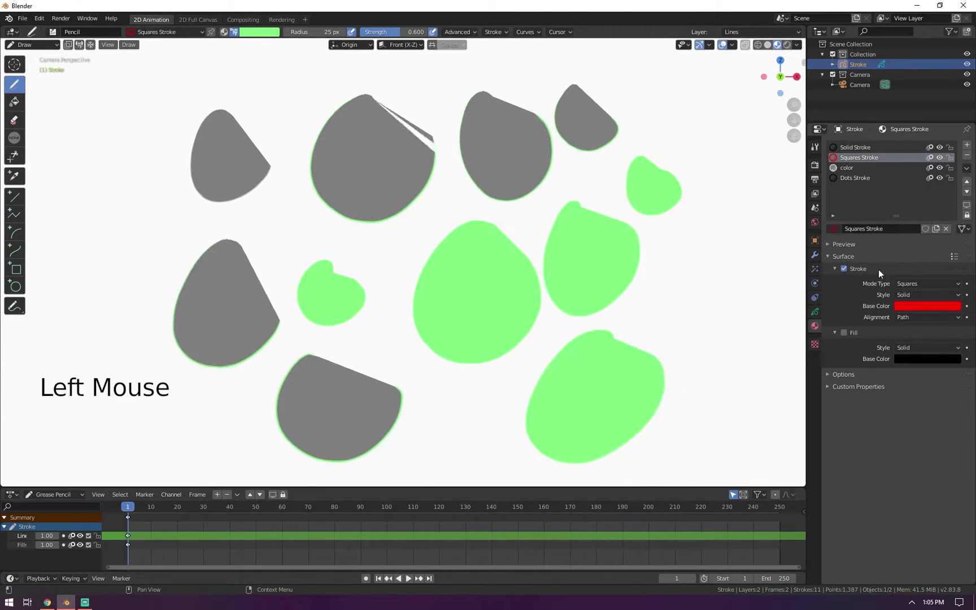
pyautogui.click(843, 333)
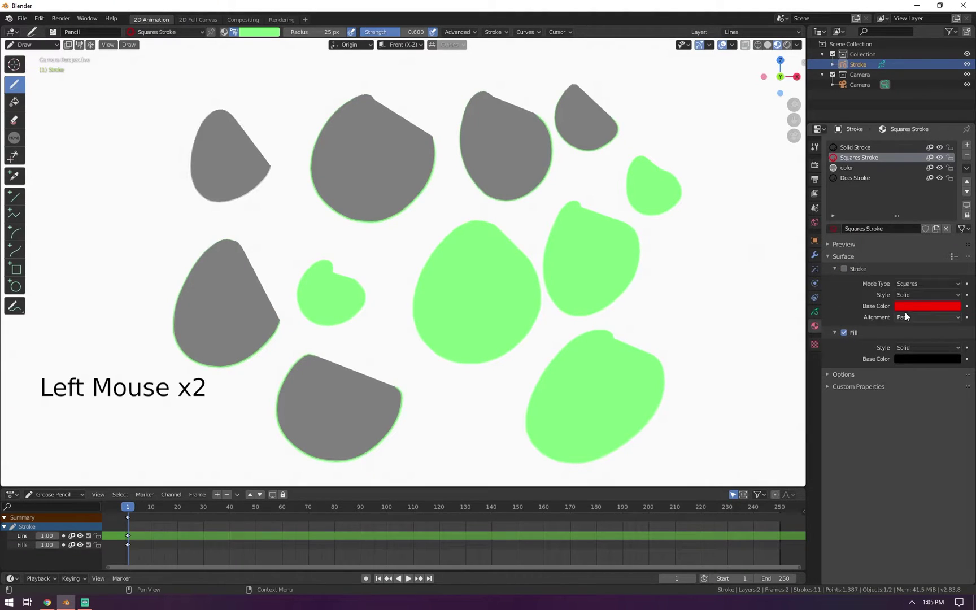
pyautogui.hotkey('ctrl', 'v')
pyautogui.hotkey('ctrl', 'b')
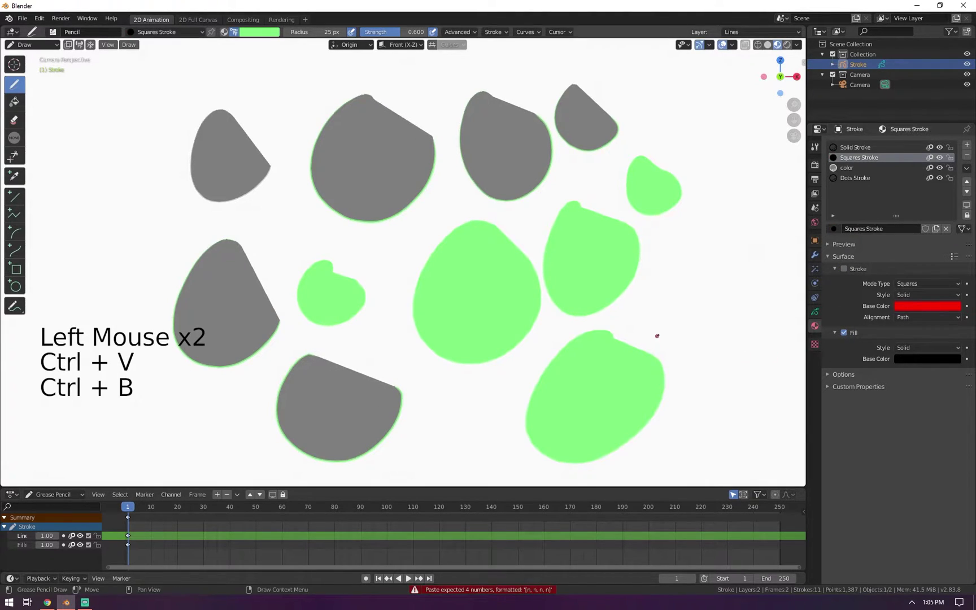
pyautogui.press('ctrl')
pyautogui.hotkey('ctrl', 'c')
pyautogui.hotkey('ctrl', 'v')
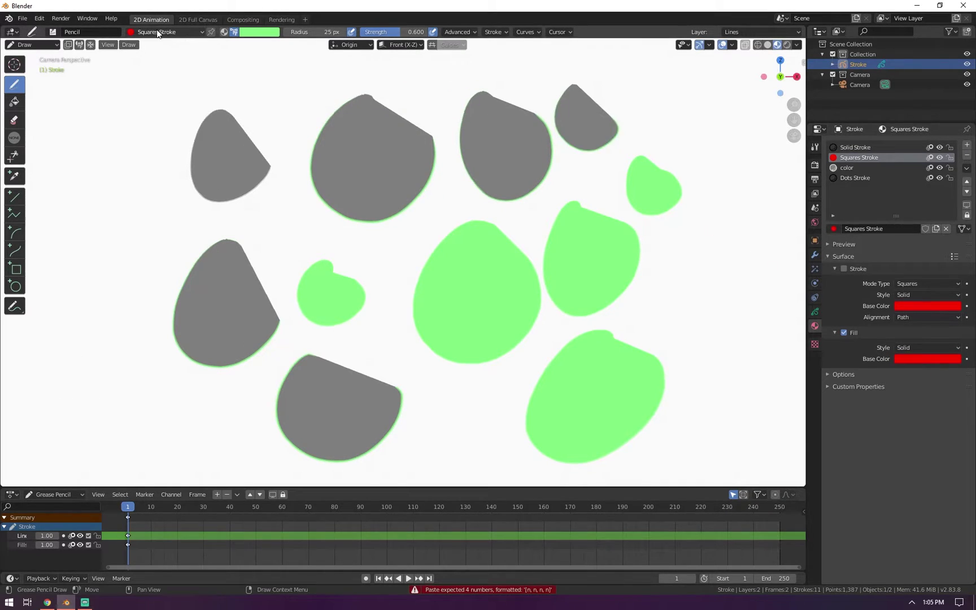
# Draw six Squares Stroke shapes: one using the green vertex color, three using the red material color, and two more using vertex color.
pyautogui.moveTo(213, 72); pyautogui.dragTo(249, 69)
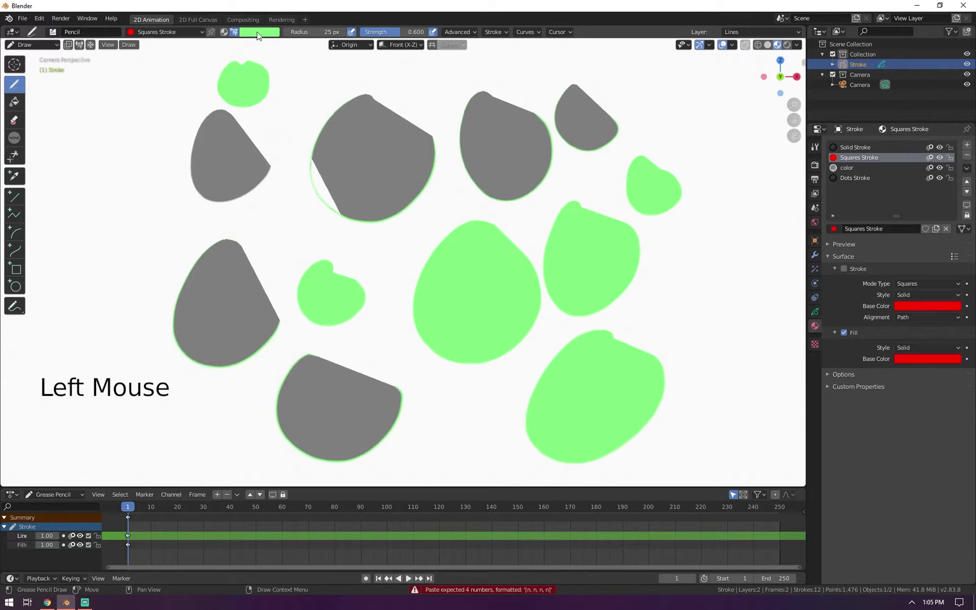
pyautogui.click(224, 32)
pyautogui.moveTo(84, 145)
pyautogui.mouseDown()
pyautogui.moveTo(101, 232)
pyautogui.moveTo(85, 146)
pyautogui.mouseUp()
pyautogui.moveTo(119, 247); pyautogui.dragTo(114, 251)
pyautogui.moveTo(102, 337); pyautogui.dragTo(145, 345)
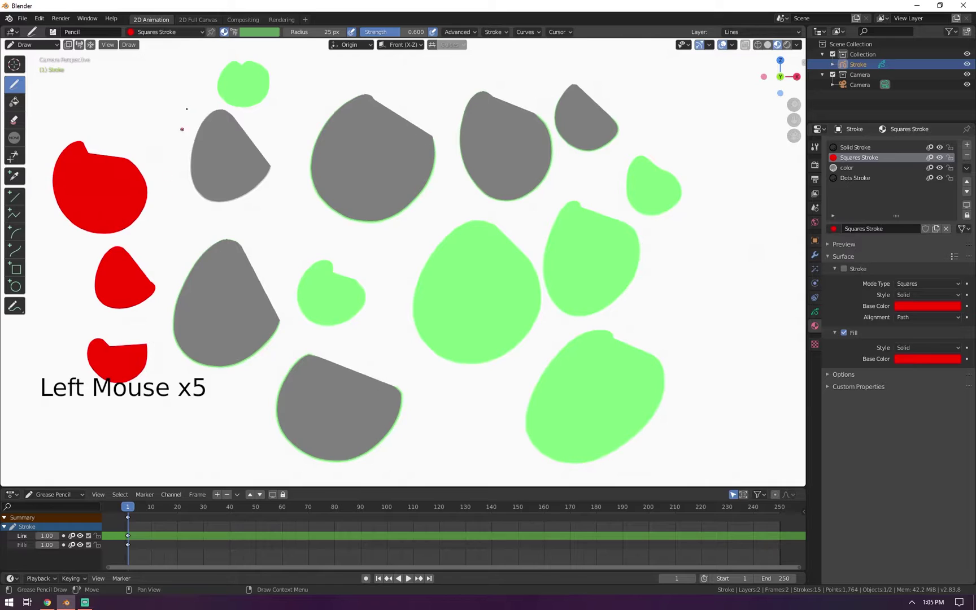
pyautogui.click(234, 32)
pyautogui.moveTo(279, 217)
pyautogui.mouseDown()
pyautogui.moveTo(307, 234)
pyautogui.moveTo(356, 227)
pyautogui.moveTo(387, 248)
pyautogui.mouseUp()
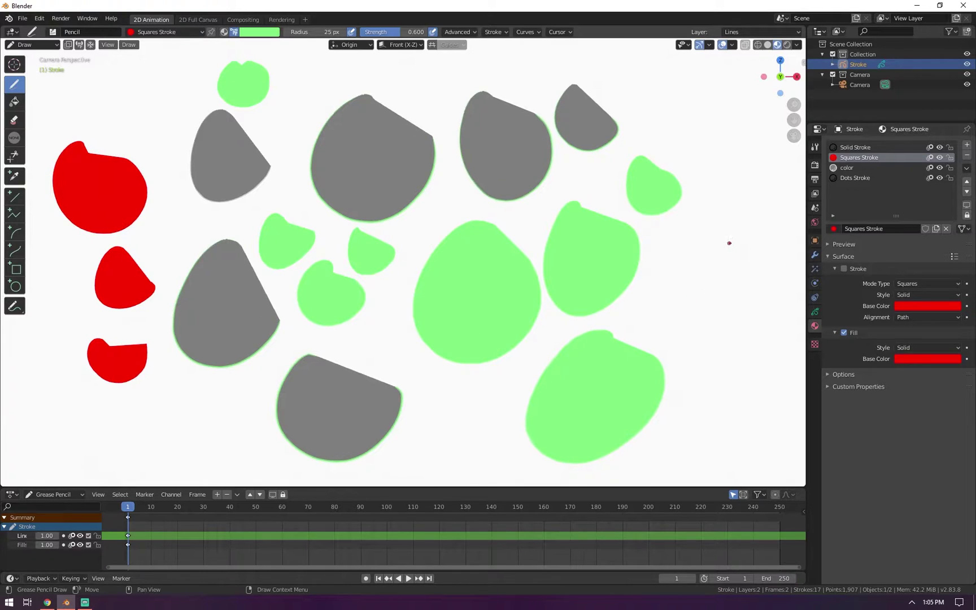
# Toggle the Squares Stroke material's visibility repeatedly to examine which red and green shapes belong to it.
pyautogui.doubleClick(940, 156)
pyautogui.click(941, 157)
pyautogui.click(941, 157)
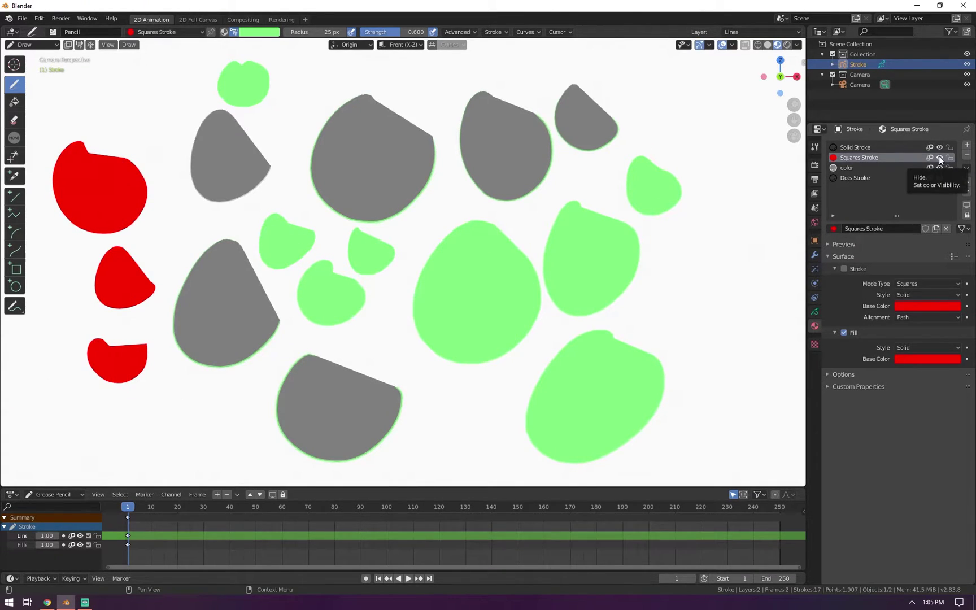
pyautogui.click(941, 157)
pyautogui.click(940, 157)
pyautogui.click(941, 157)
pyautogui.click(940, 157)
pyautogui.click(940, 157)
pyautogui.click(940, 157)
pyautogui.click(941, 157)
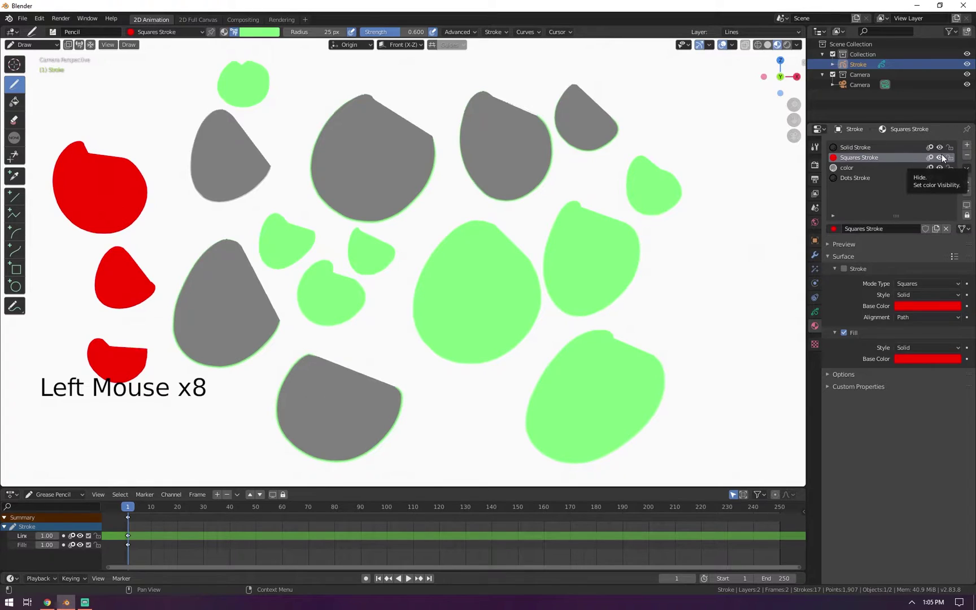
pyautogui.click(940, 157)
pyautogui.click(941, 157)
# Toggle the color material's visibility to compare its shapes with the Squares Stroke ones, and check the object's layer list.
pyautogui.click(939, 168)
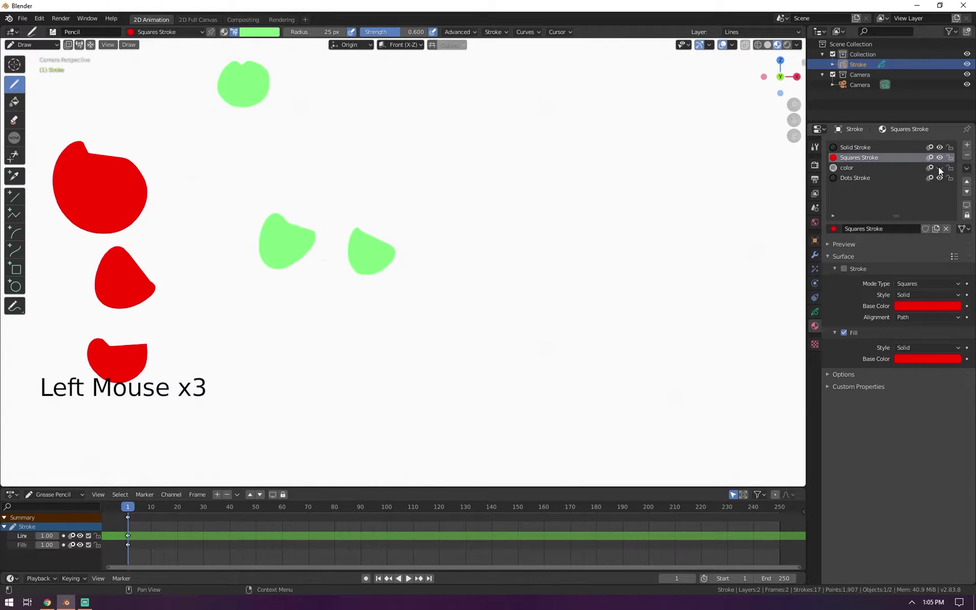
pyautogui.click(939, 169)
pyautogui.click(940, 168)
pyautogui.click(940, 168)
pyautogui.click(941, 168)
pyautogui.click(940, 168)
pyautogui.click(940, 168)
pyautogui.doubleClick(940, 168)
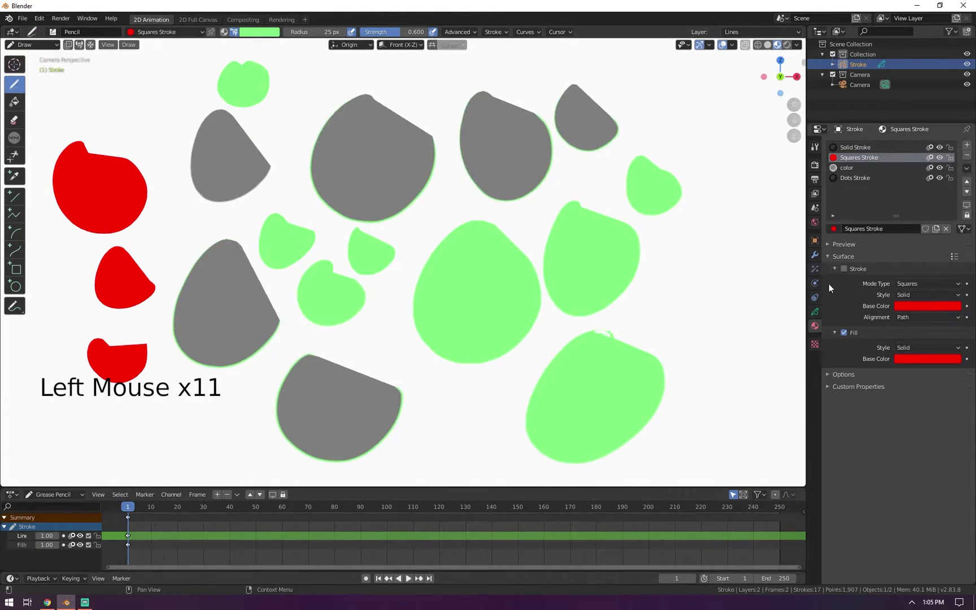
pyautogui.click(815, 312)
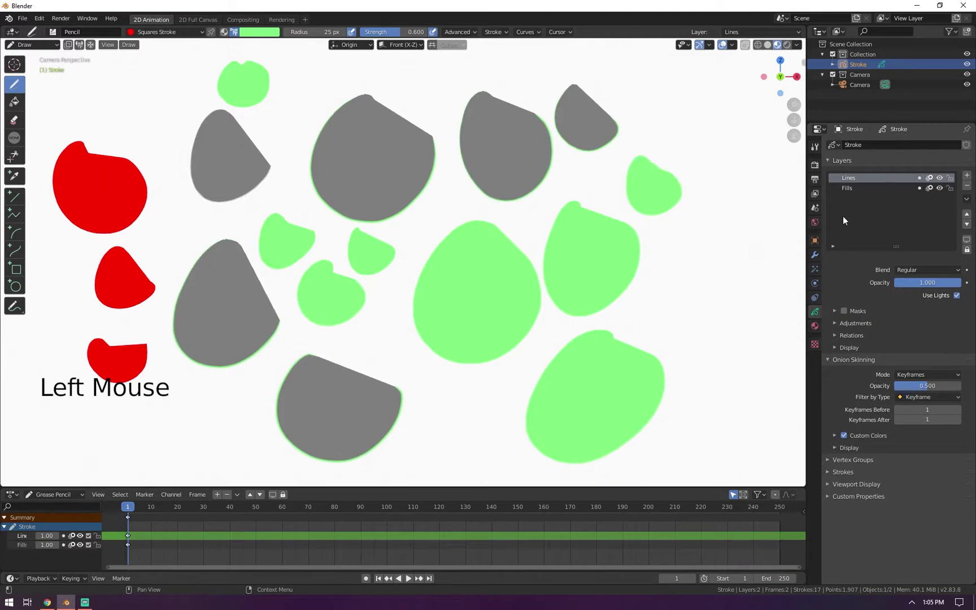
pyautogui.click(816, 325)
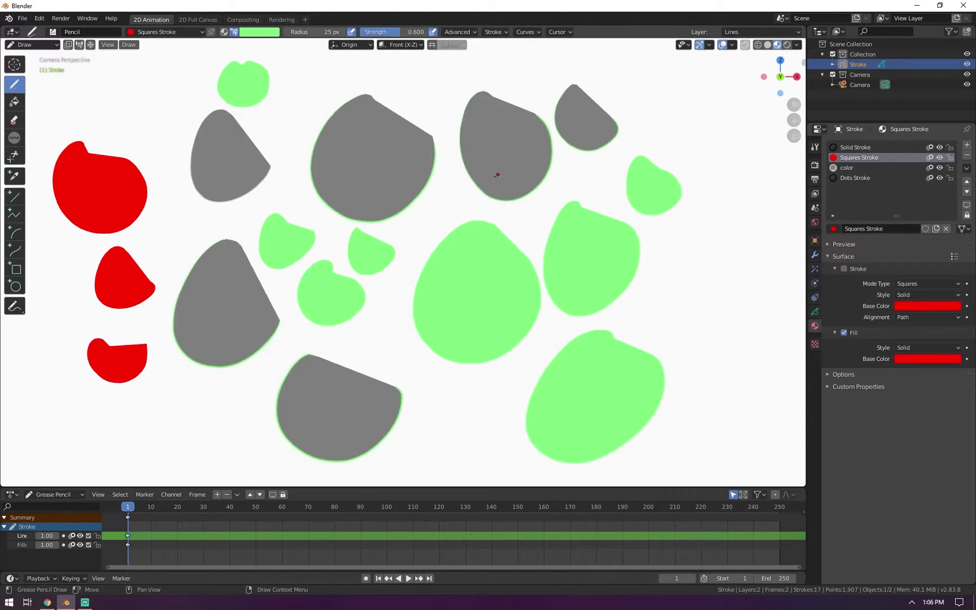
# Delete the selected gray and green shapes' points in Edit Mode, and delete the whole Stroke object in Object Mode.
pyautogui.press('Tab')
pyautogui.press('x')
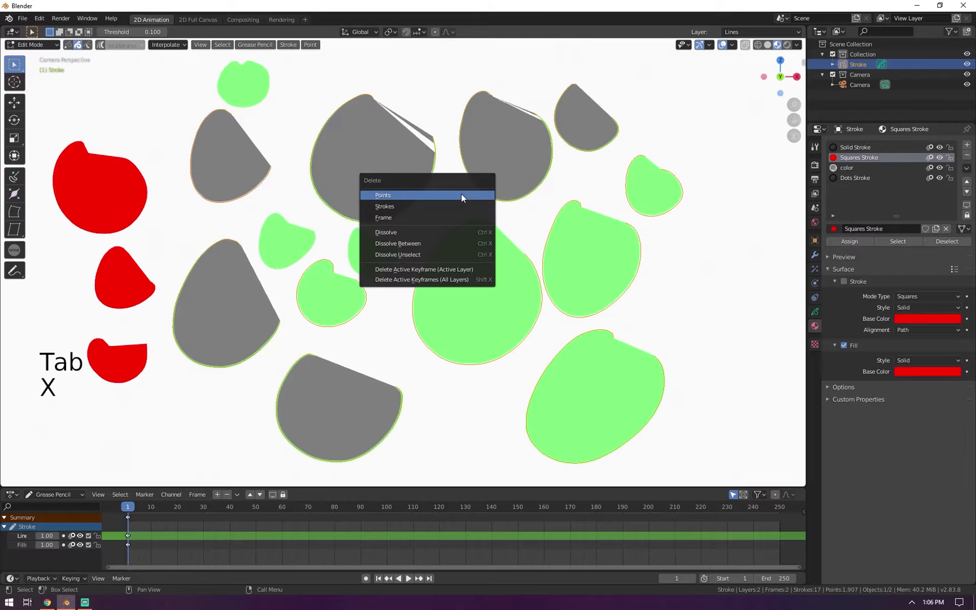
pyautogui.click(462, 195)
pyautogui.press('Tab')
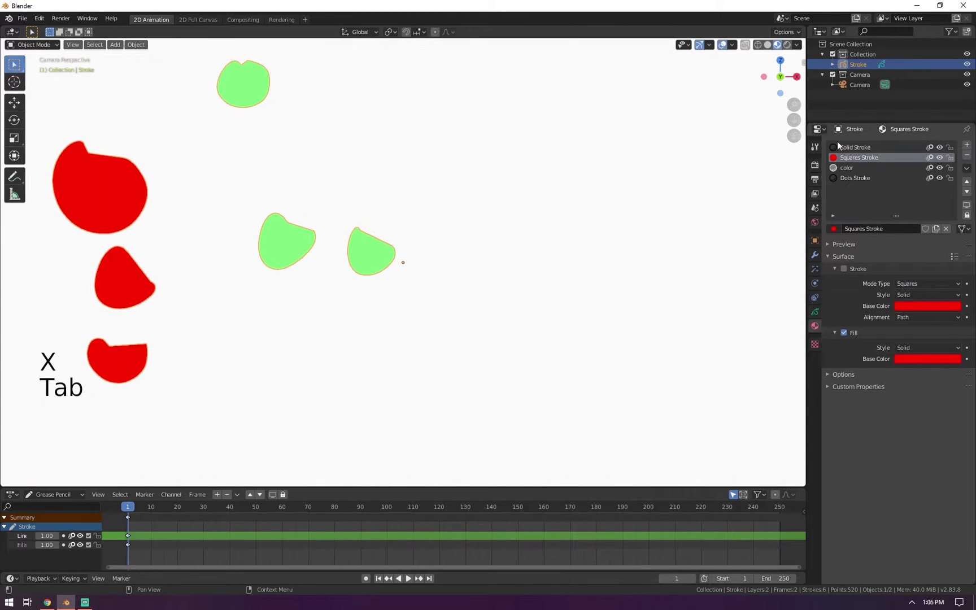
pyautogui.click(853, 65)
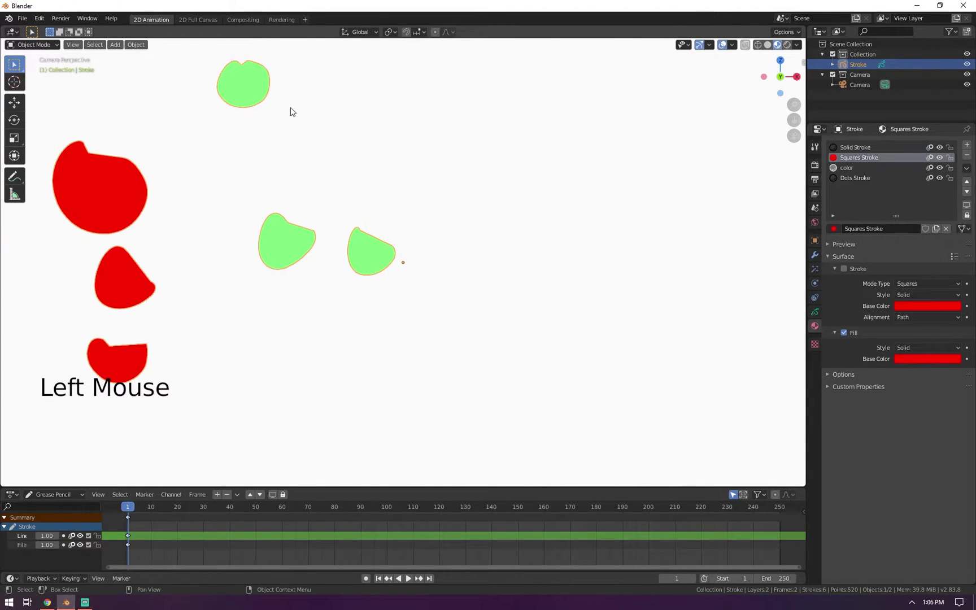
pyautogui.rightClick(333, 138)
pyautogui.press('Tab')
pyautogui.press('Tab')
pyautogui.rightClick(361, 137)
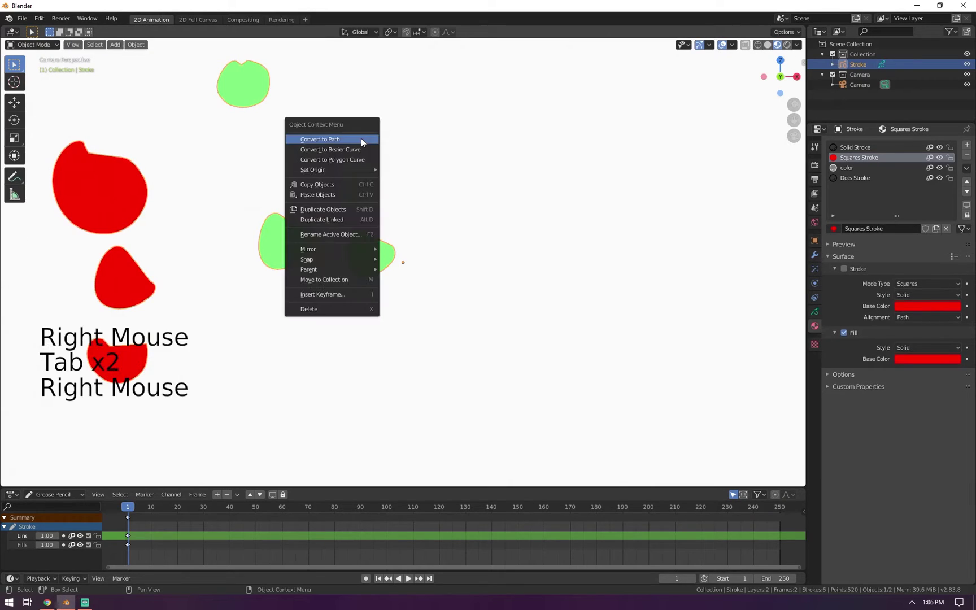
pyautogui.click(341, 301)
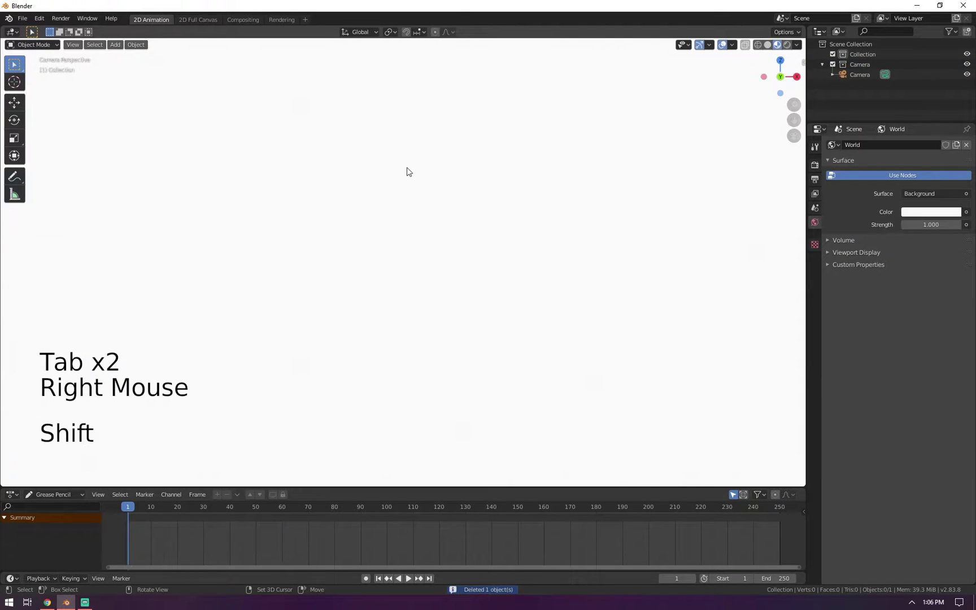
# Add a blank Grease Pencil object and assign it the existing Squares Stroke material.
pyautogui.hotkey('shift', 'a')
pyautogui.moveTo(403, 168)
pyautogui.click(443, 168)
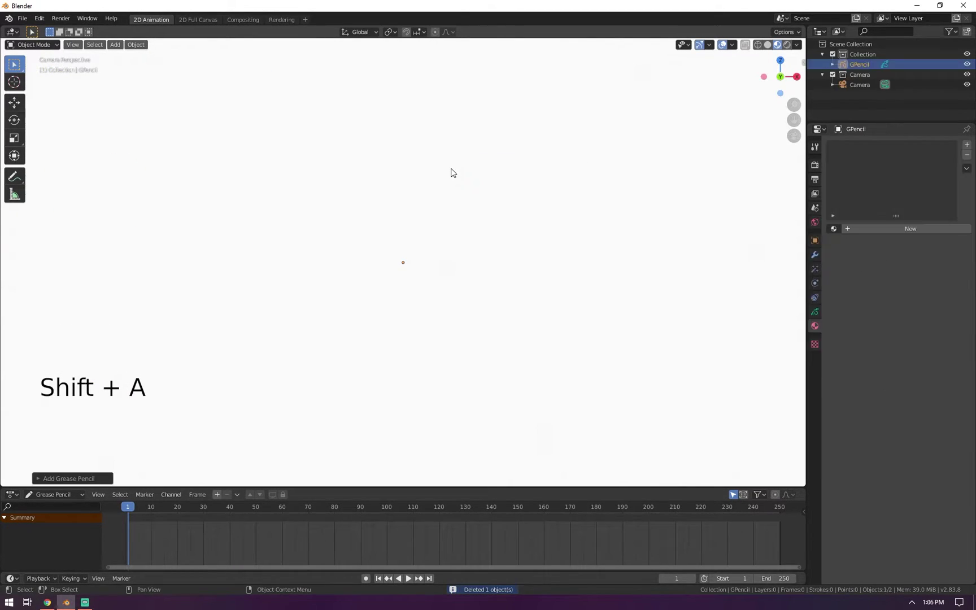
pyautogui.click(837, 228)
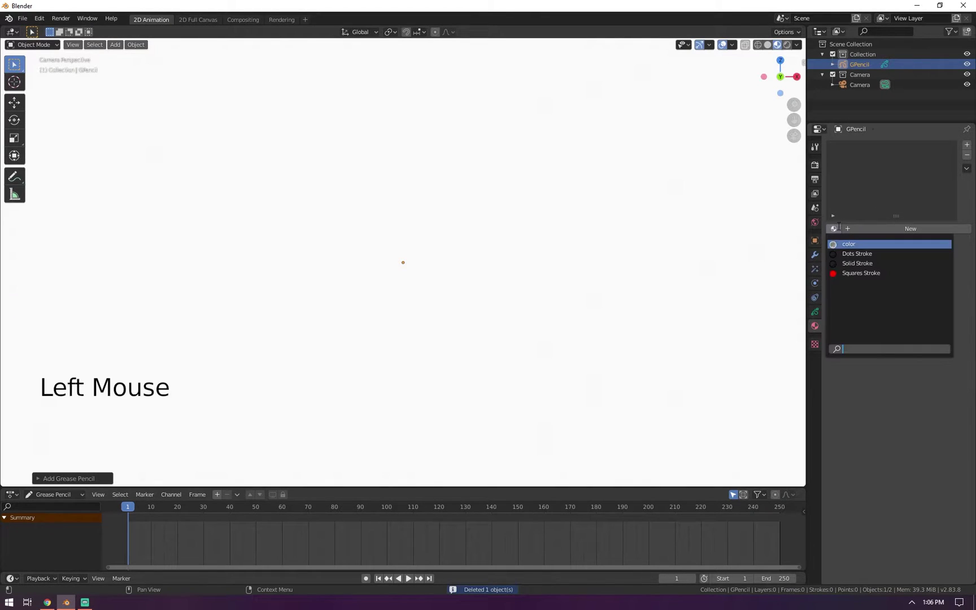
pyautogui.click(851, 272)
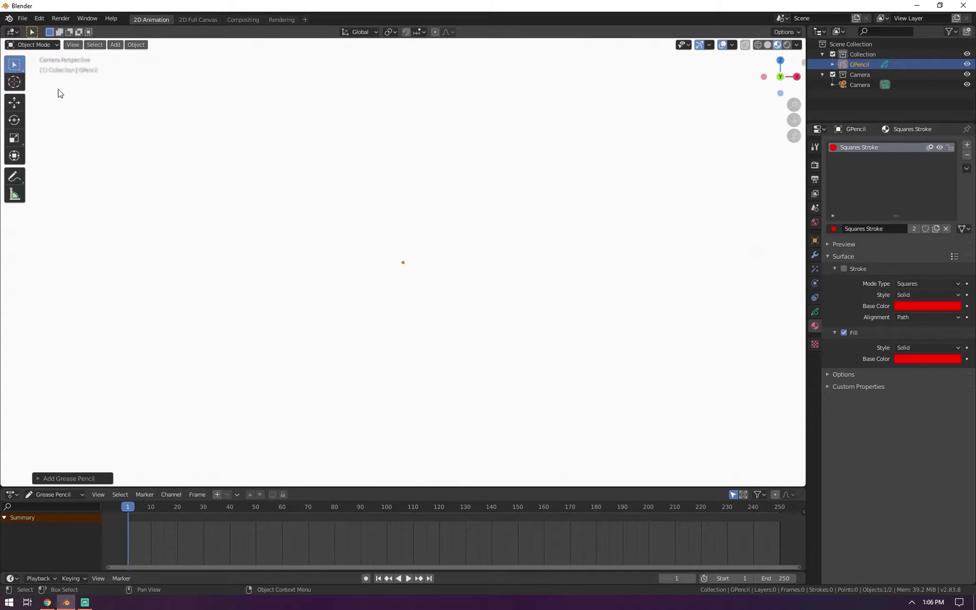
# Draw a filled green circle in the middle of the canvas with the Circle tool in Draw Mode.
pyautogui.hotkey('ctrl', 'Tab')
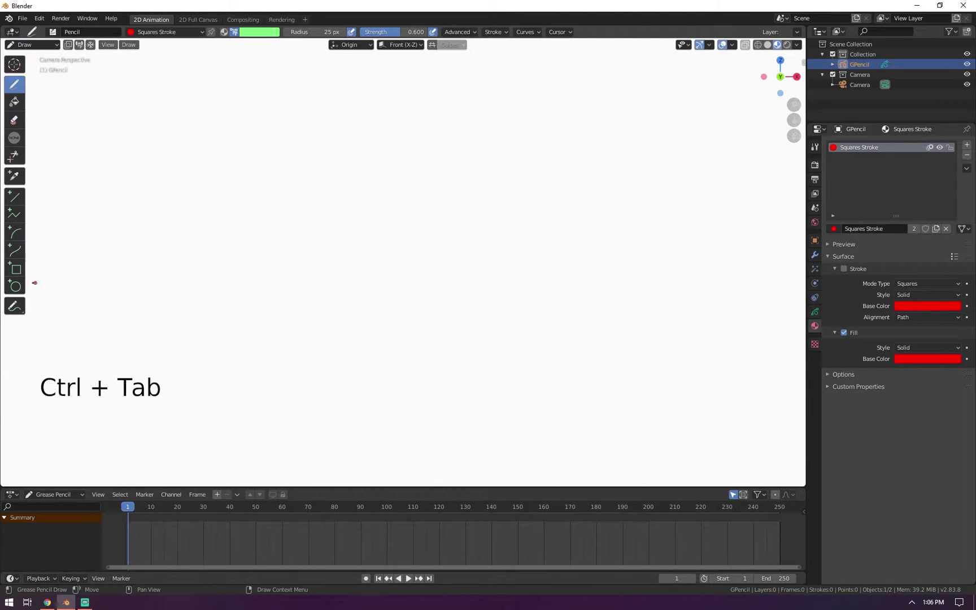
pyautogui.click(15, 286)
pyautogui.moveTo(318, 203); pyautogui.dragTo(465, 330)
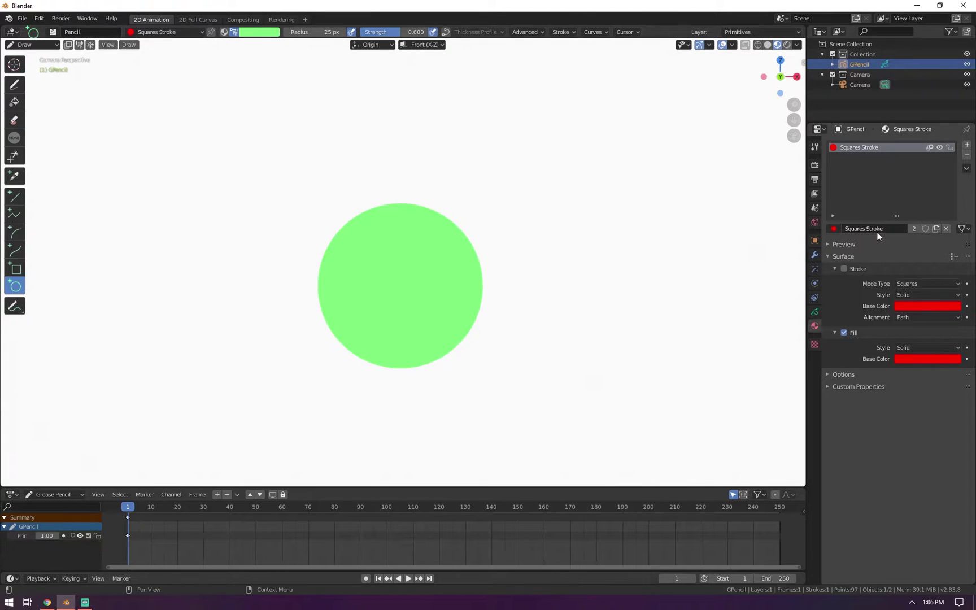
# Add a point light in Object Mode and move it a short distance along the global Y axis in front of the circle.
pyautogui.scroll(-4, 383, 218)
pyautogui.moveTo(384, 218); pyautogui.dragTo(422, 257, button='middle')
pyautogui.scroll(1, 407, 214)
pyautogui.scroll(-1, 405, 239)
pyautogui.hotkey('shift', 'a')
pyautogui.press('Tab')
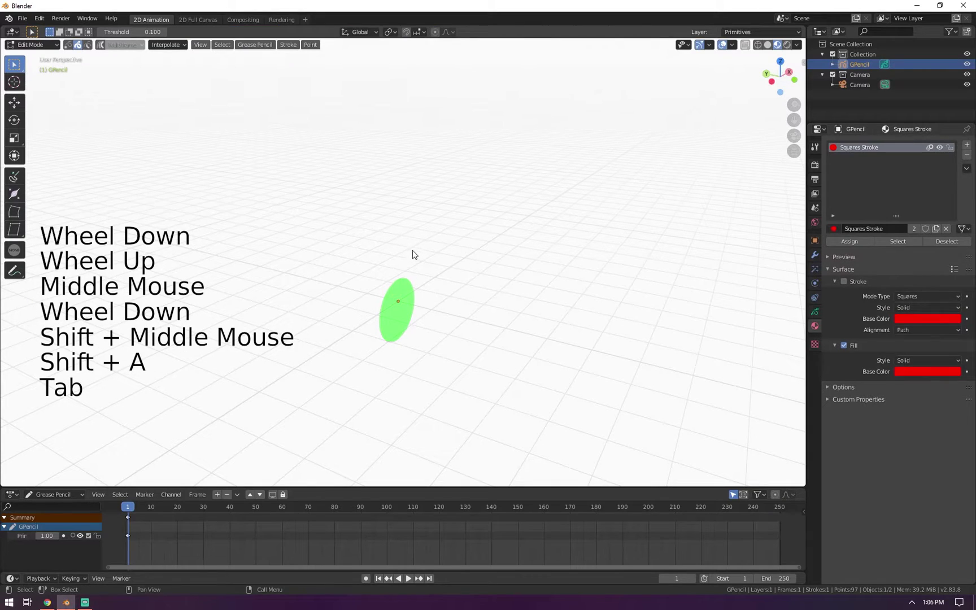
pyautogui.hotkey('shift', 'a')
pyautogui.press('Tab')
pyautogui.hotkey('shift', 'a')
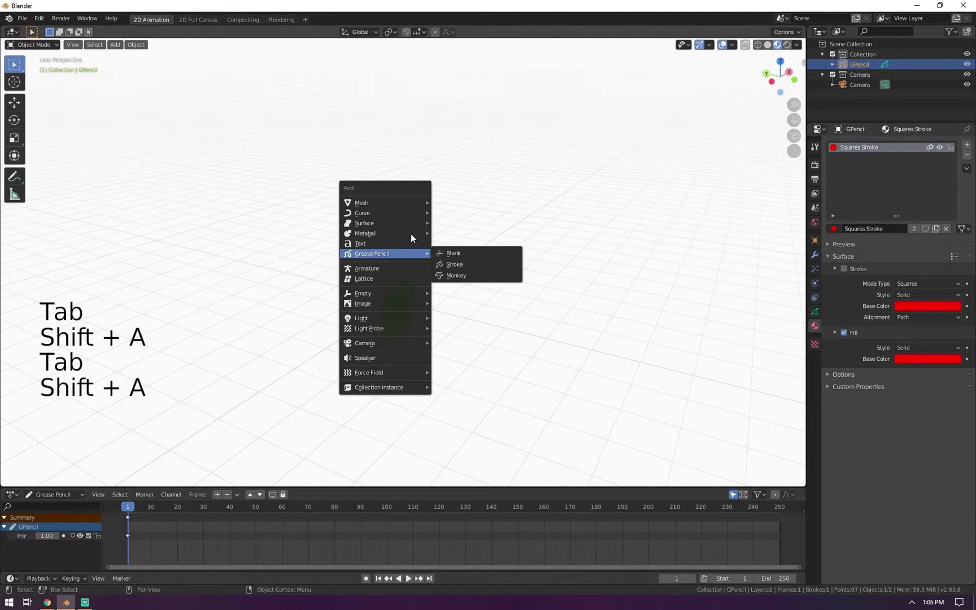
pyautogui.moveTo(394, 318)
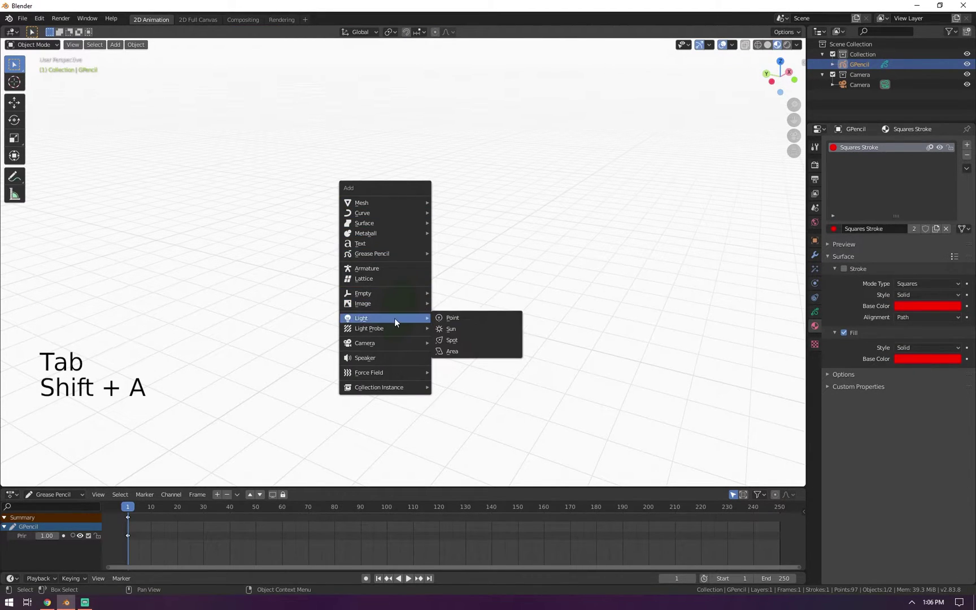
pyautogui.click(448, 319)
pyautogui.press('g')
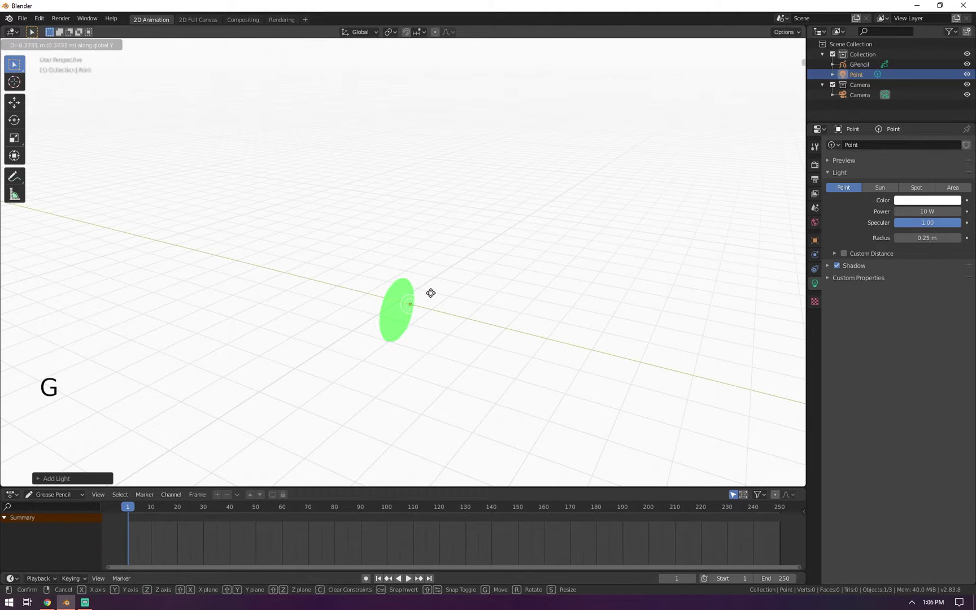
pyautogui.click(441, 297)
# Set the World background strength to 0 and select the point light beside the circle.
pyautogui.click(814, 222)
pyautogui.moveTo(929, 224); pyautogui.dragTo(686, 224)
pyautogui.press('KP_1')
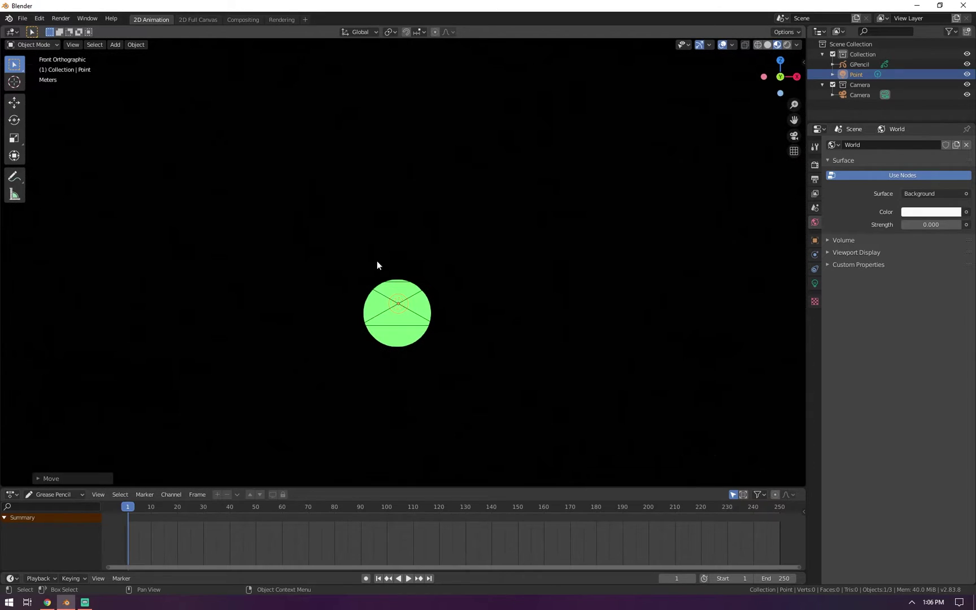
pyautogui.scroll(5, 379, 260)
pyautogui.moveTo(414, 316); pyautogui.dragTo(443, 275, button='middle')
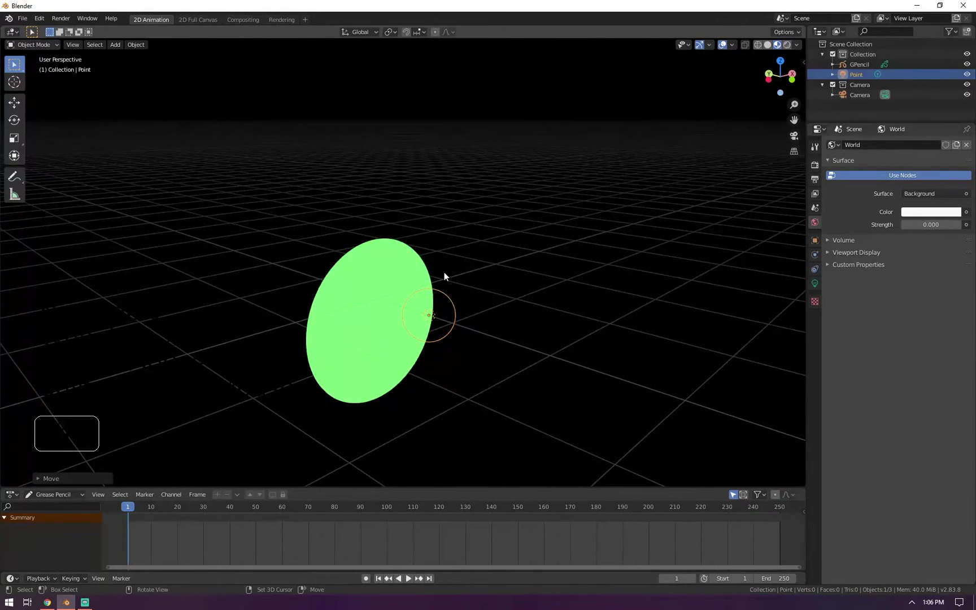
pyautogui.click(432, 311)
pyautogui.click(430, 316)
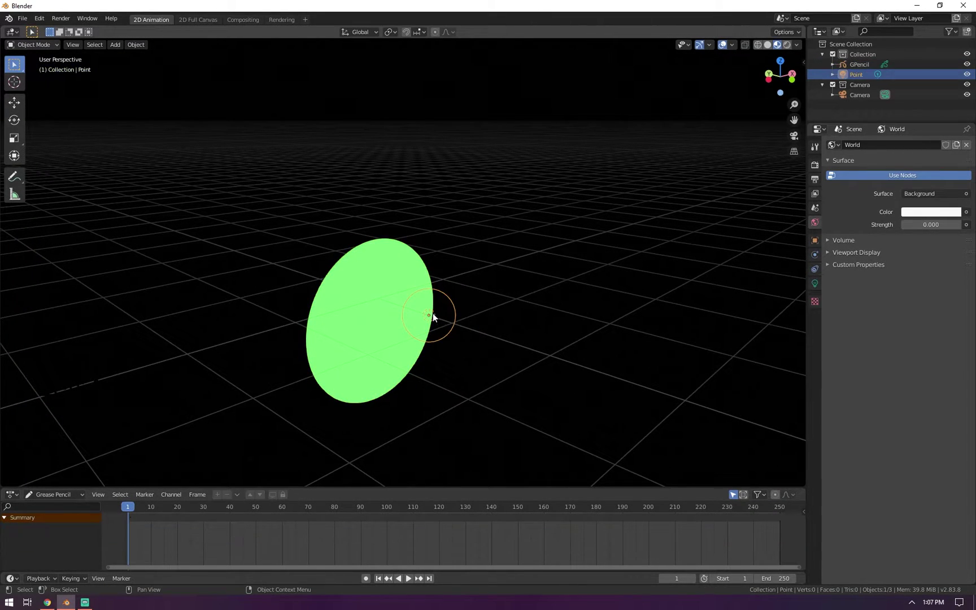
# Move the point light a short distance along the global Y axis in front of the circle.
pyautogui.press('g')
pyautogui.press('y')
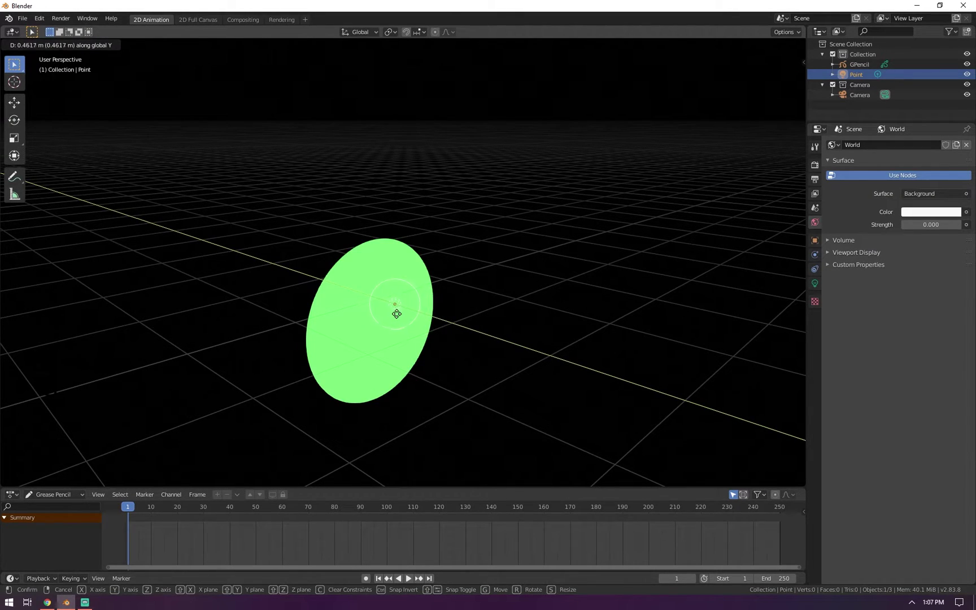
pyautogui.click(428, 322)
# Examine the circle object's Grease Pencil lighting option and, in Draw Mode, its layer settings for Use Lights.
pyautogui.click(390, 276)
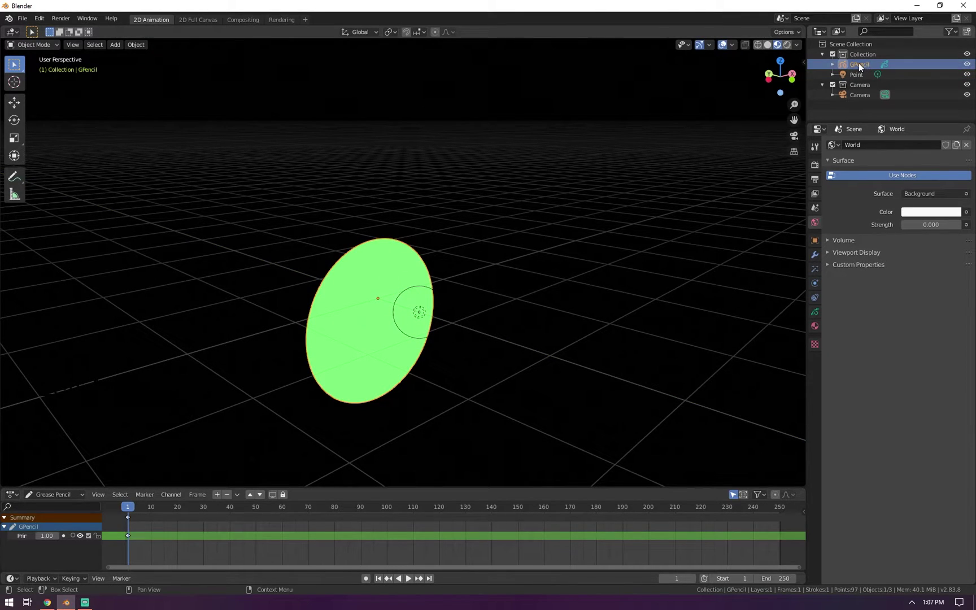
pyautogui.click(811, 243)
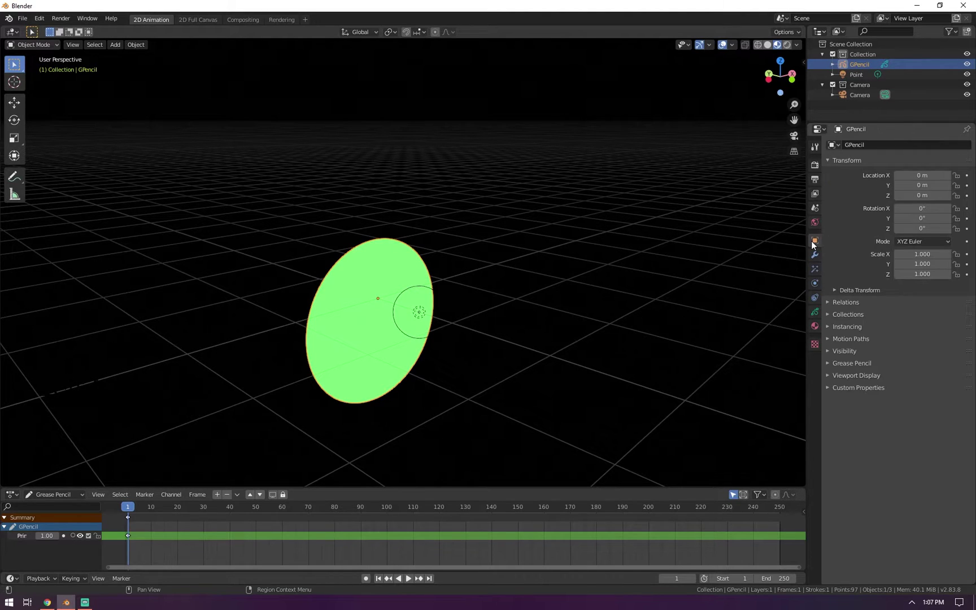
pyautogui.click(847, 363)
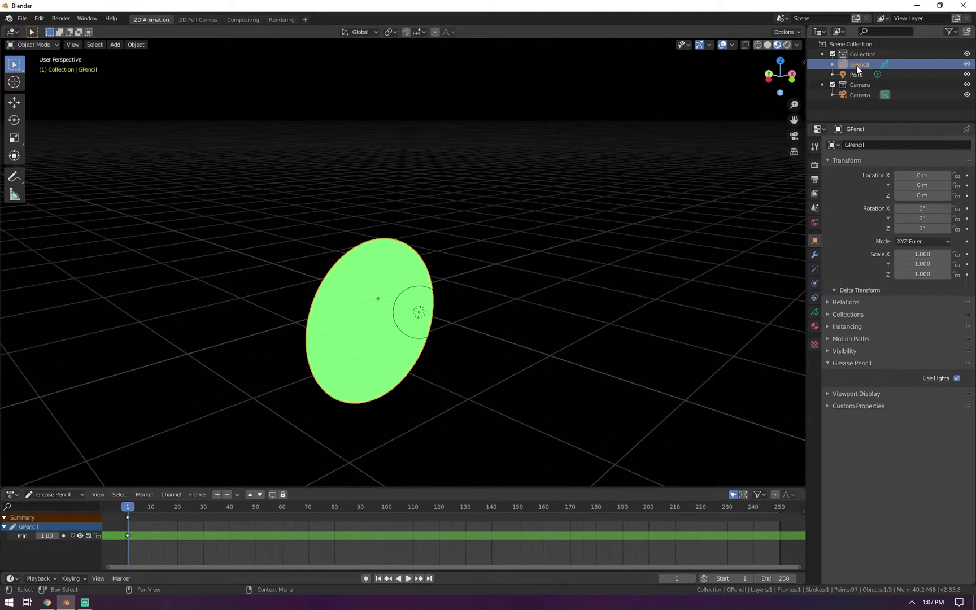
pyautogui.hotkey('ctrl', 'Tab')
pyautogui.click(431, 104)
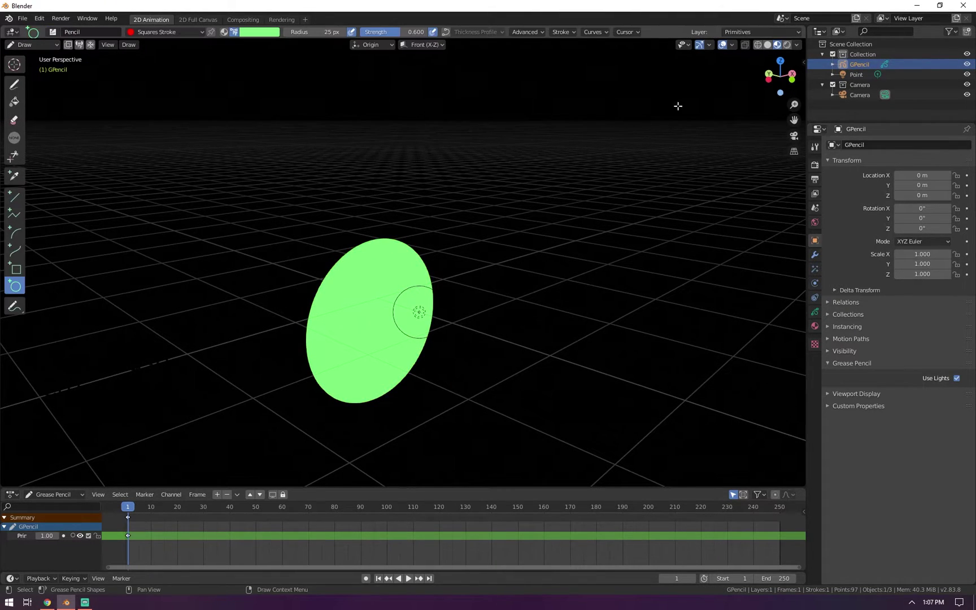
pyautogui.click(815, 312)
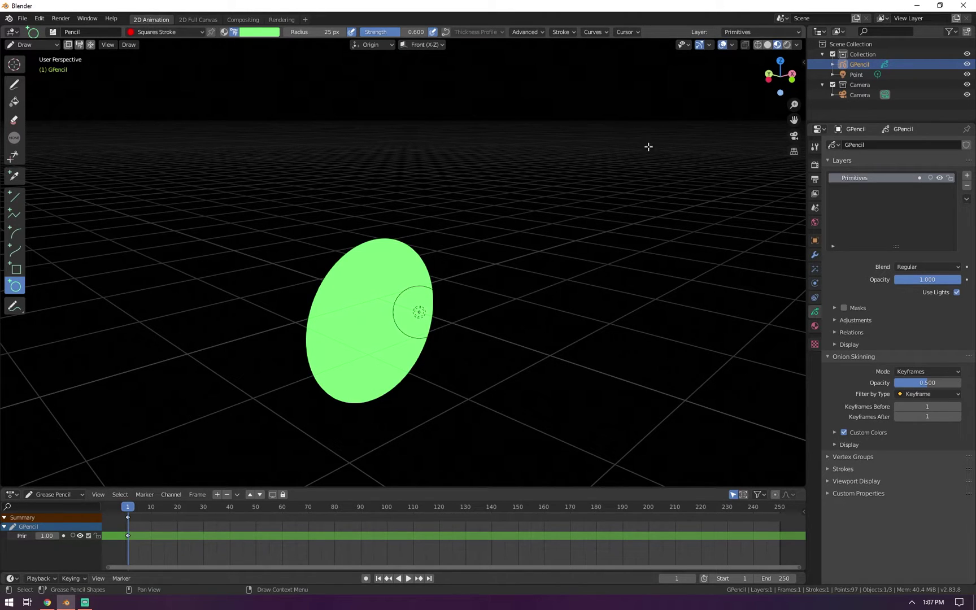
# Check the viewport's scene lighting options and switch the viewport to Rendered shading.
pyautogui.click(796, 44)
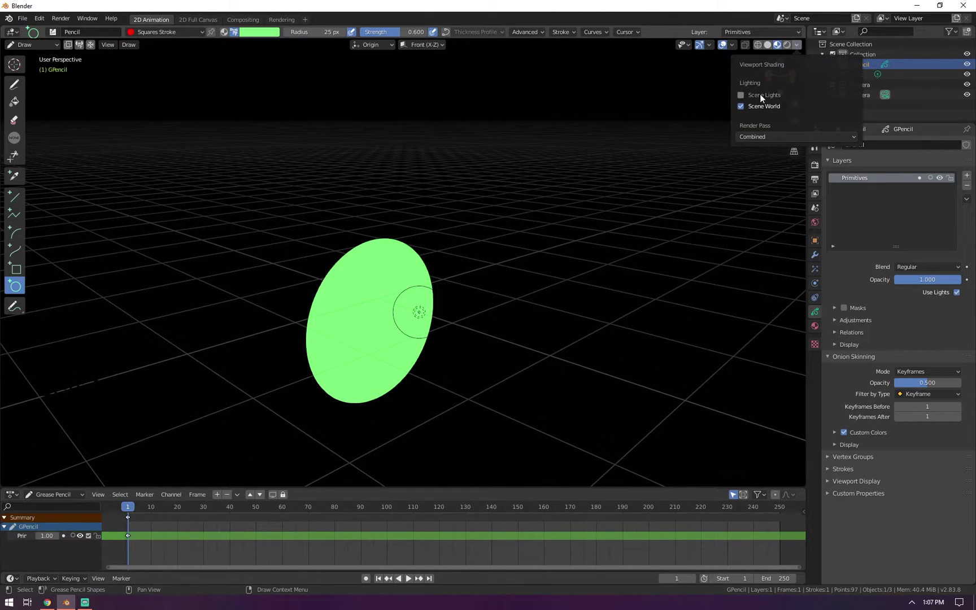
pyautogui.click(786, 44)
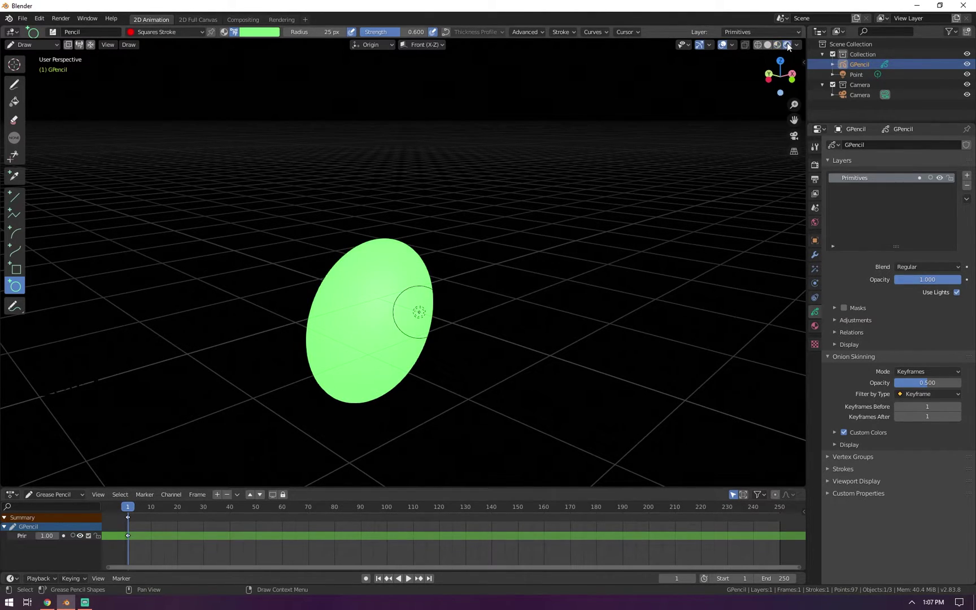
pyautogui.click(797, 44)
# Convert the point light to a Spot light in Object Mode and rotate it freely to aim at the circle.
pyautogui.press('Tab')
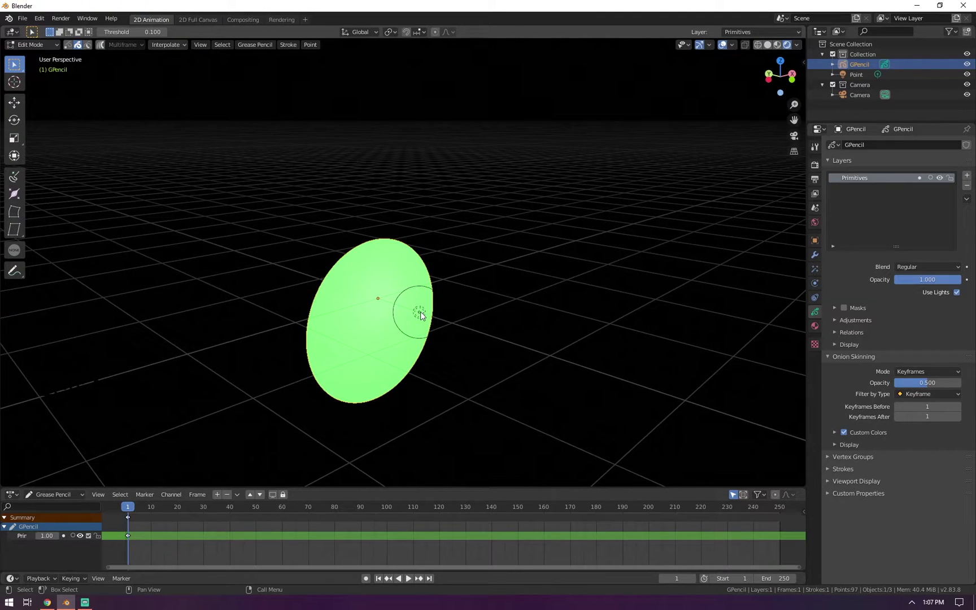
pyautogui.press('Tab')
pyautogui.click(419, 312)
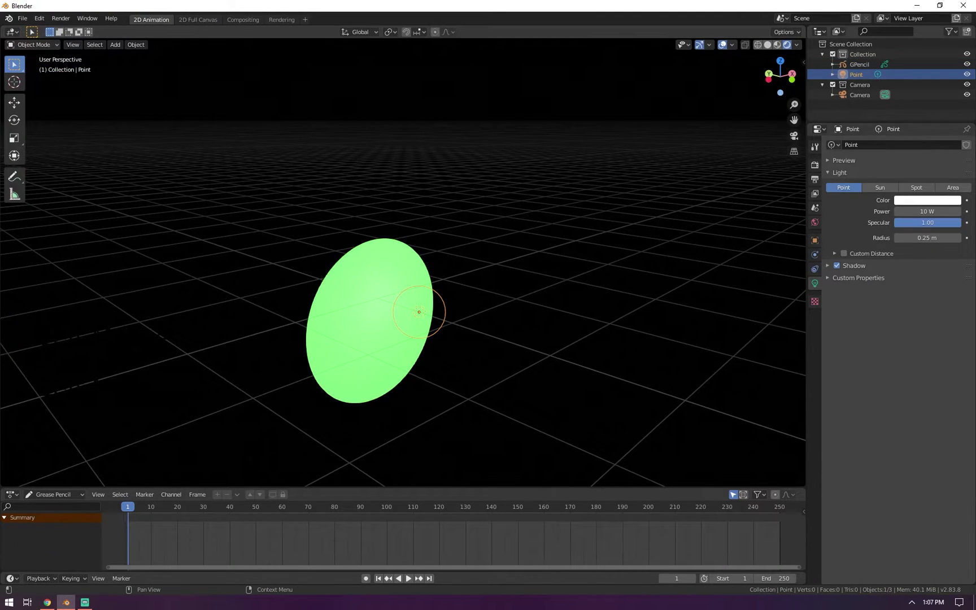
pyautogui.click(917, 188)
pyautogui.press('r')
pyautogui.press('r')
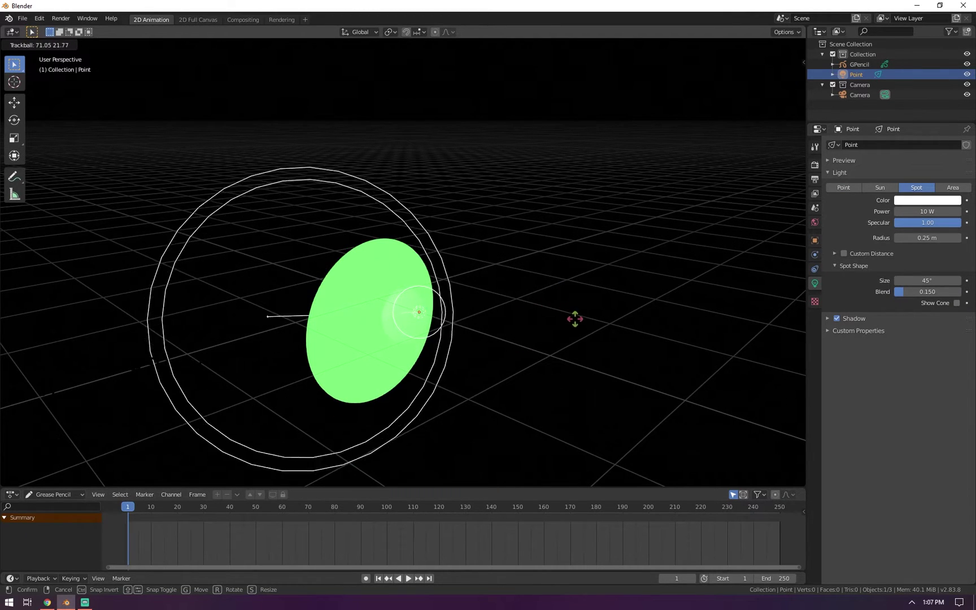
pyautogui.click(582, 317)
# Set the spot light's power to 100 W and its color to magenta.
pyautogui.click(913, 211)
pyautogui.write('100')
pyautogui.press('Return')
pyautogui.click(919, 202)
pyautogui.moveTo(934, 126); pyautogui.dragTo(929, 121)
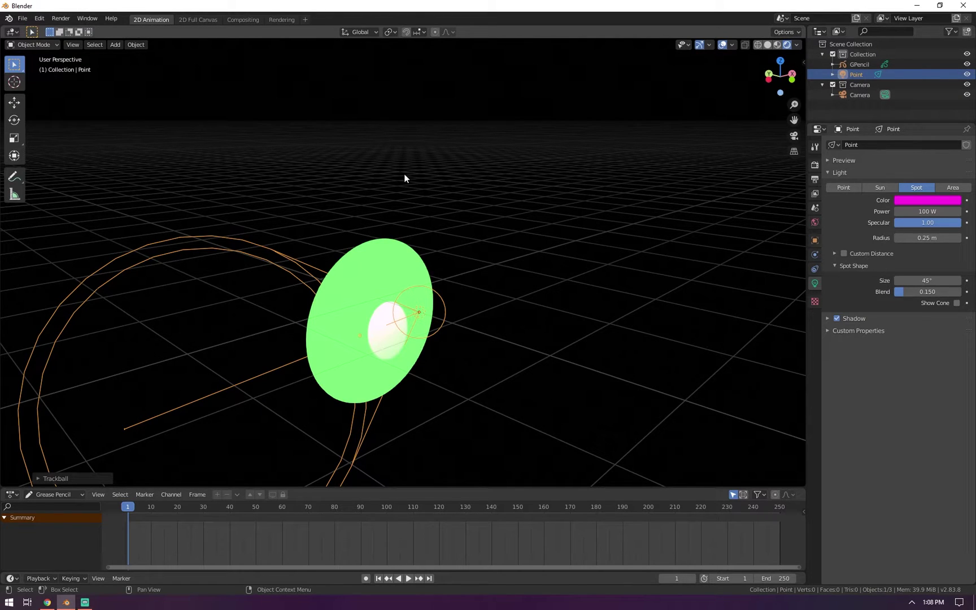
# Toggle Use Lights off and back on in the circle object's Grease Pencil properties.
pyautogui.click(856, 64)
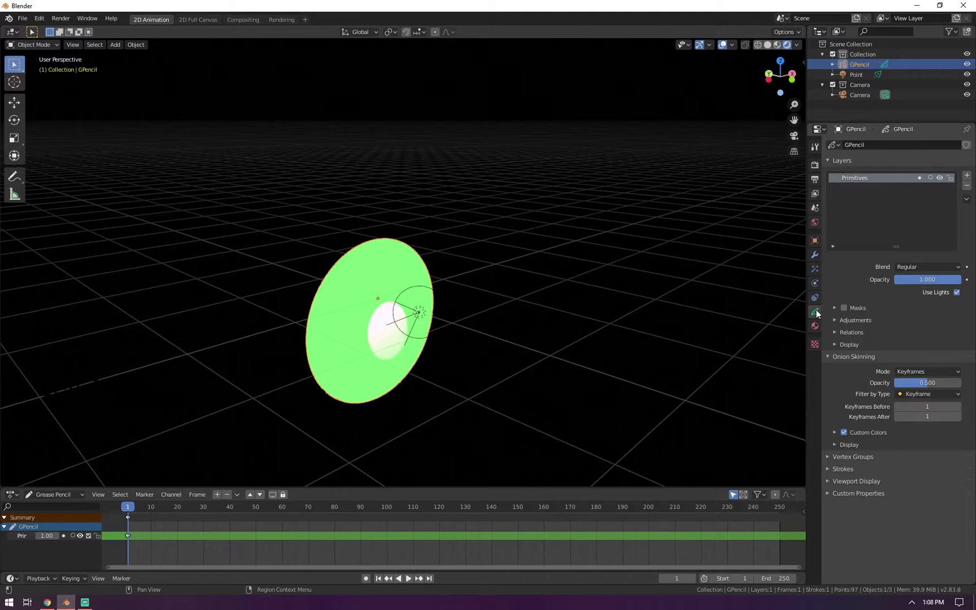
pyautogui.click(815, 241)
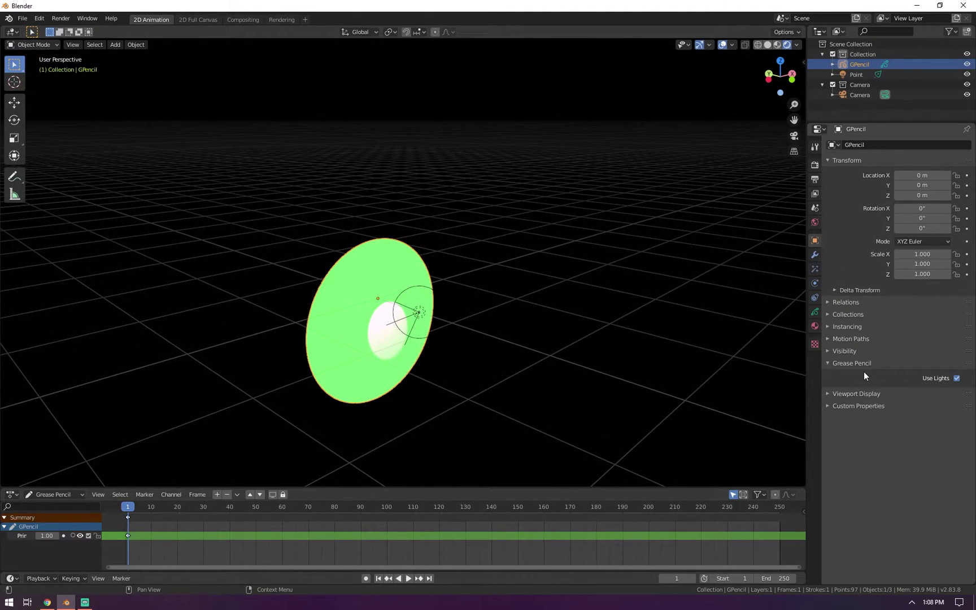
pyautogui.click(958, 378)
pyautogui.click(958, 378)
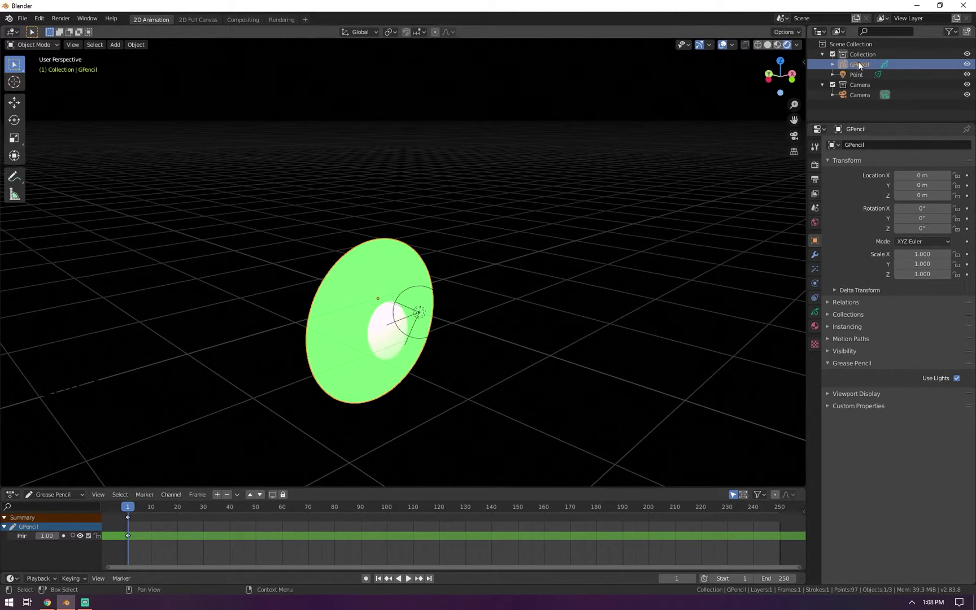
# Switch the Grease Pencil circle to Draw Mode.
pyautogui.hotkey('ctrl', 'Tab')
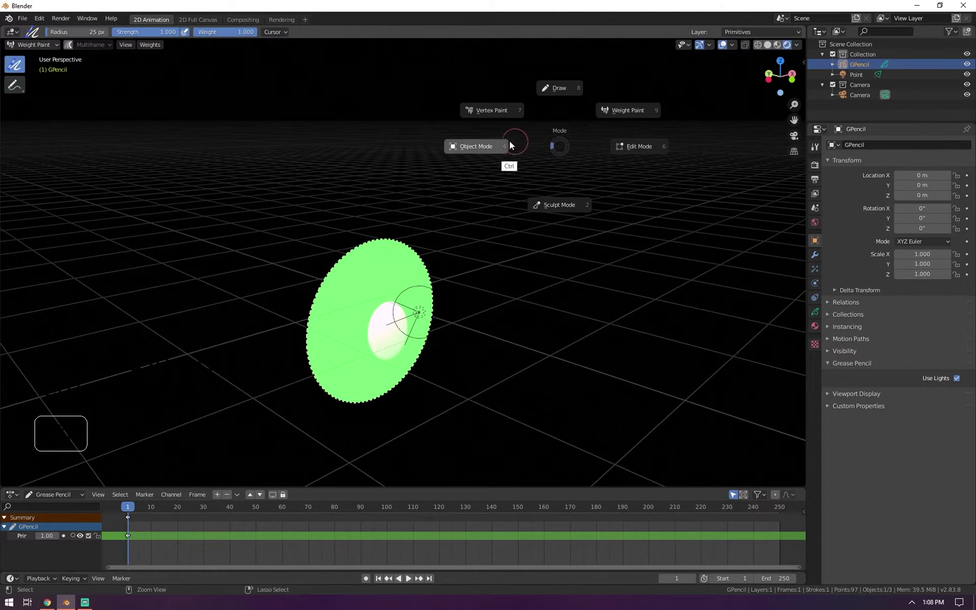
pyautogui.press('Tab')
pyautogui.hotkey('ctrl', 'Tab')
pyautogui.click(506, 85)
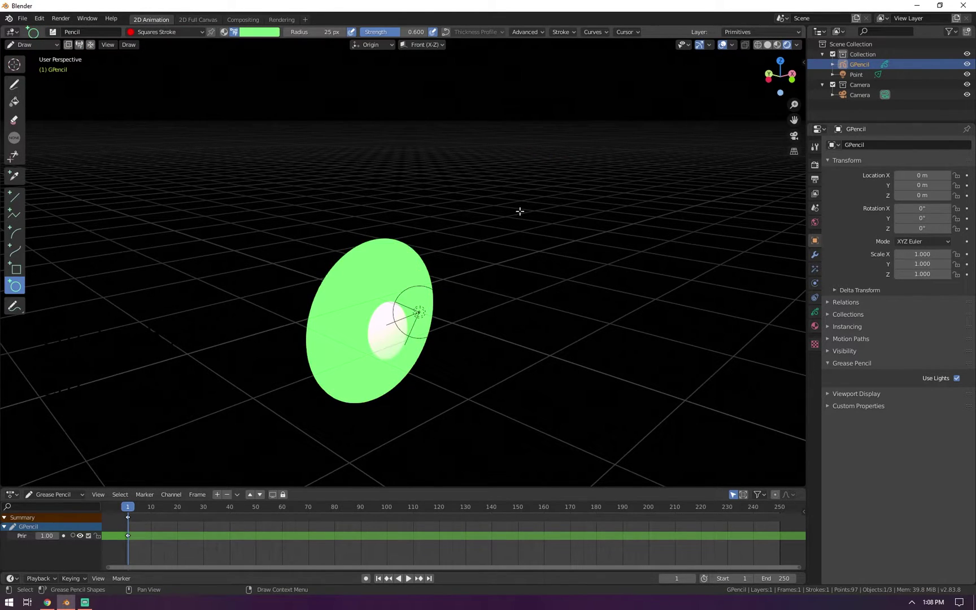
# Toggle Use Lights off and back on repeatedly for the Primitives layer, leaving it enabled.
pyautogui.click(814, 312)
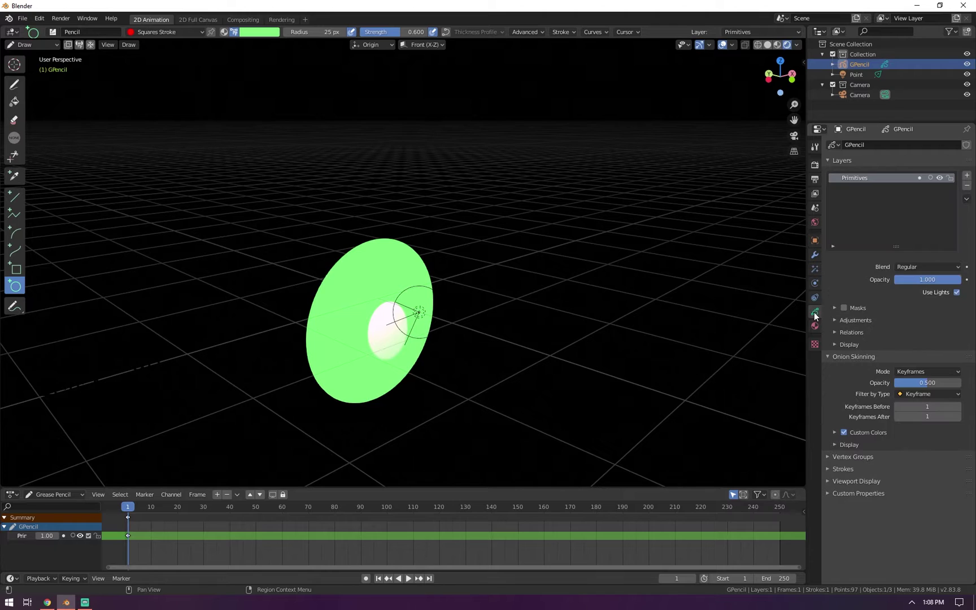
pyautogui.doubleClick(847, 178)
pyautogui.click(956, 293)
pyautogui.click(956, 293)
pyautogui.click(956, 292)
pyautogui.click(956, 292)
pyautogui.click(956, 293)
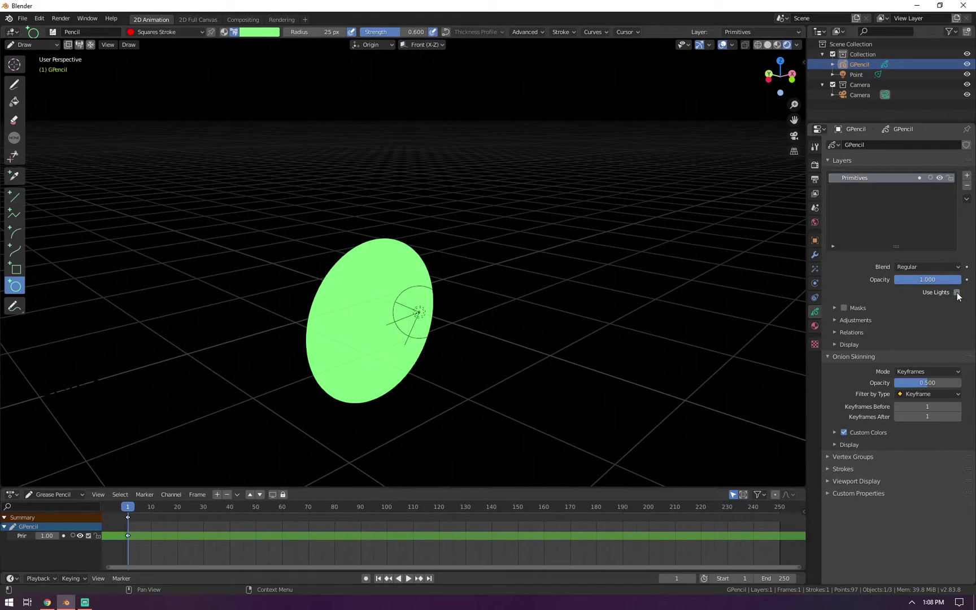
pyautogui.click(956, 292)
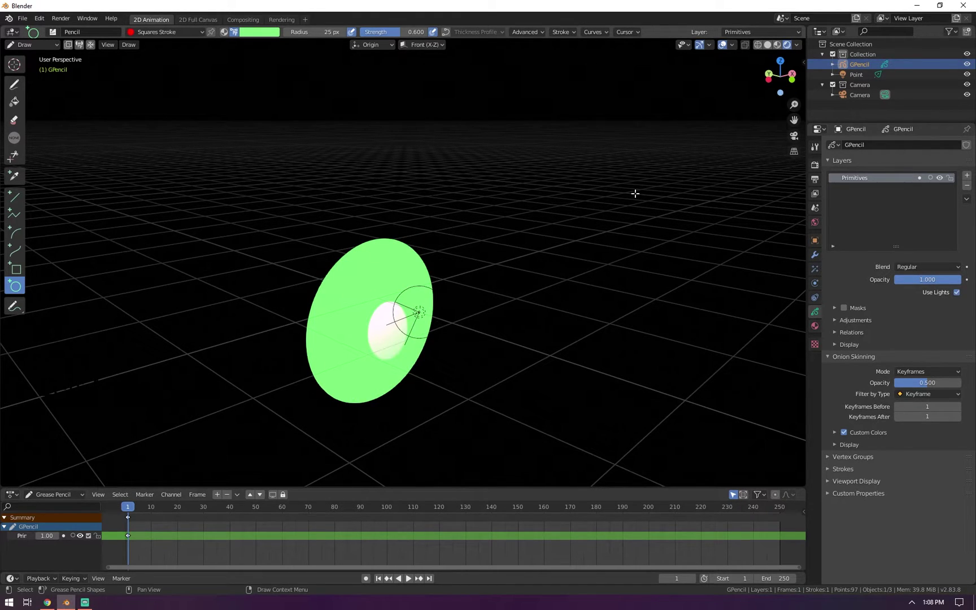
# Compare the circle's lighting by alternating between Material Preview and Rendered viewport shading, ending in Rendered.
pyautogui.click(776, 46)
pyautogui.click(786, 45)
pyautogui.click(777, 45)
pyautogui.click(785, 45)
pyautogui.click(777, 45)
pyautogui.click(786, 45)
pyautogui.click(776, 45)
pyautogui.click(786, 45)
pyautogui.click(777, 45)
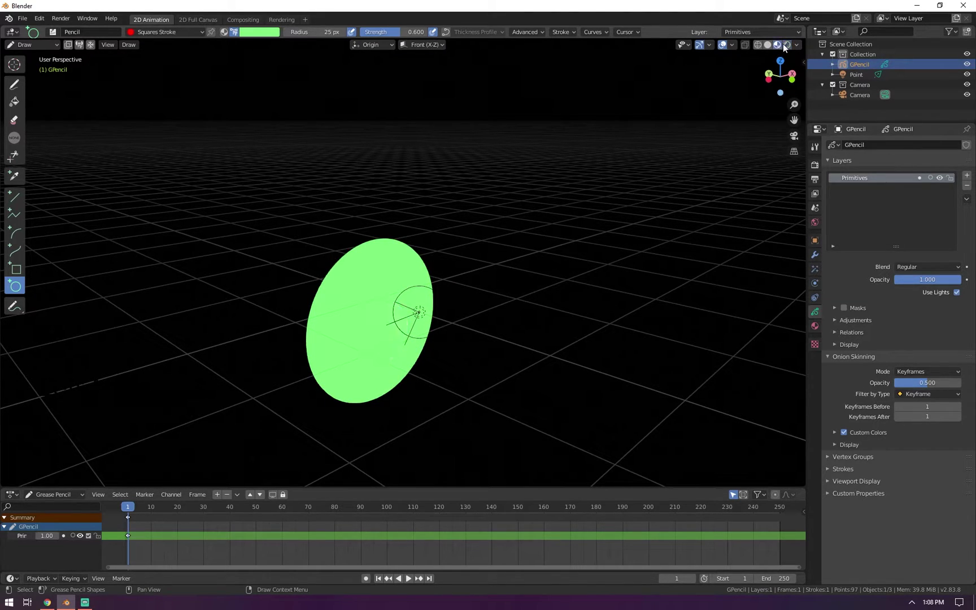
pyautogui.click(786, 45)
pyautogui.click(777, 45)
pyautogui.click(787, 45)
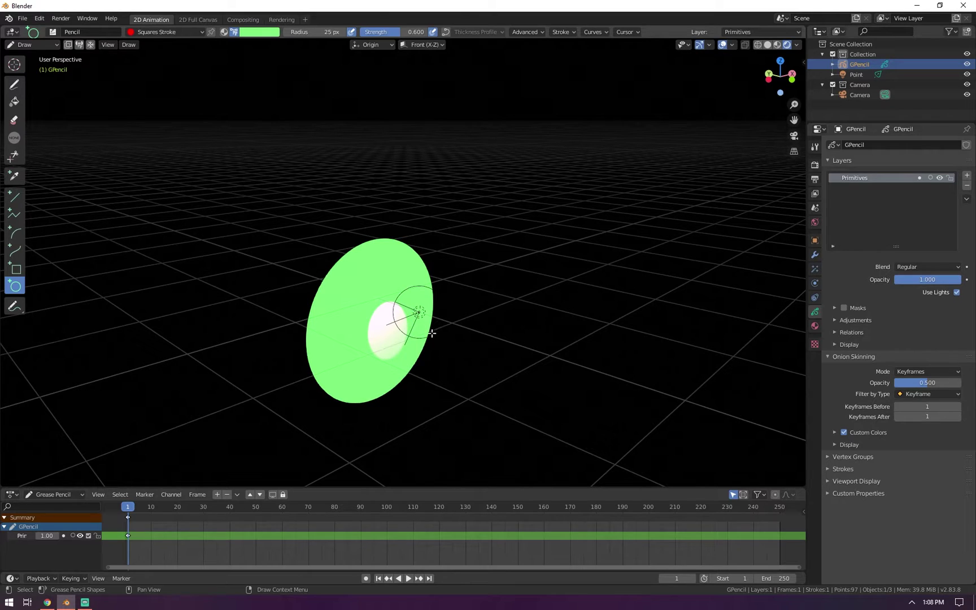
# Start a new 2D Animation file without saving the current changes.
pyautogui.press('Tab')
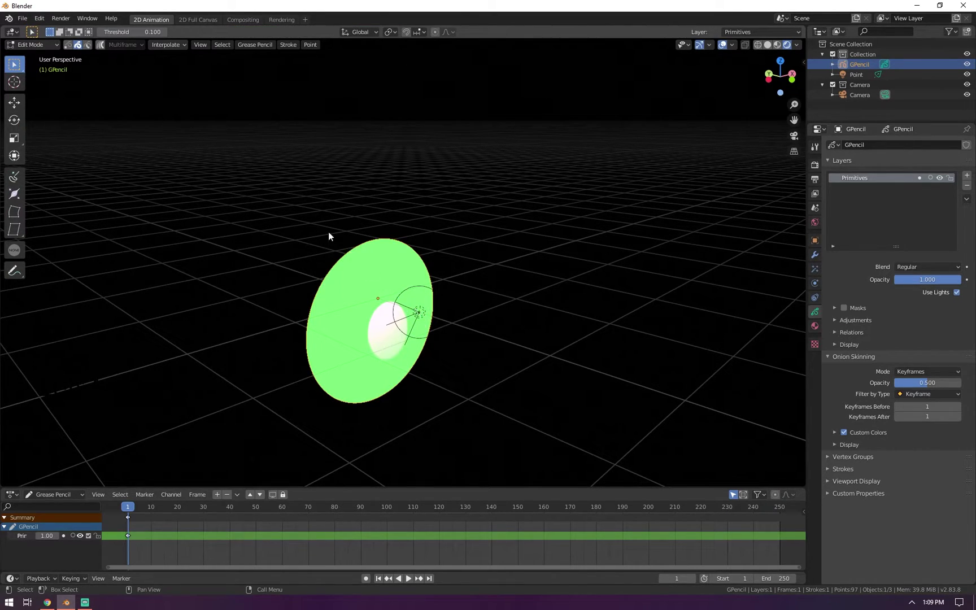
pyautogui.click(23, 18)
pyautogui.moveTo(39, 34)
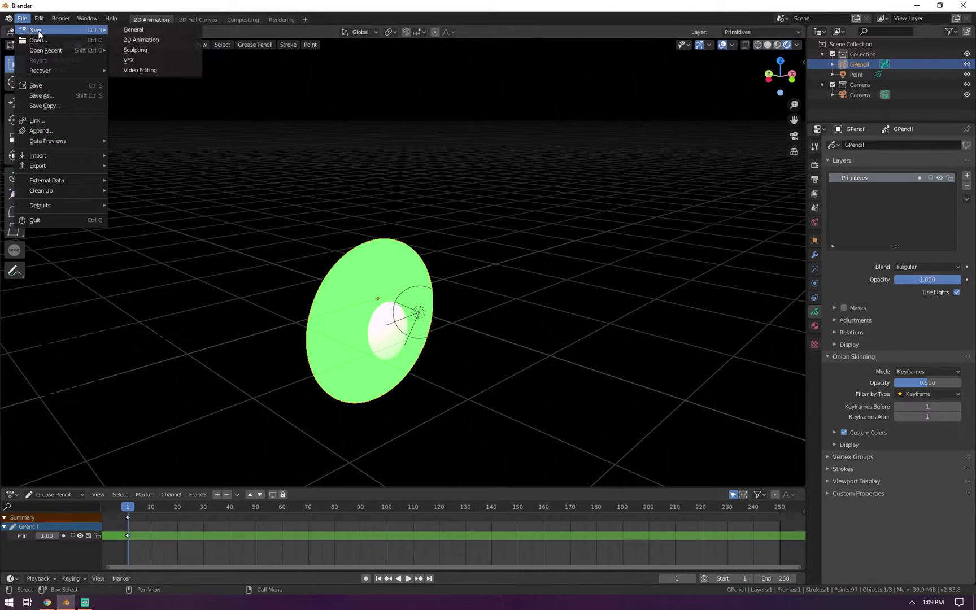
pyautogui.click(141, 38)
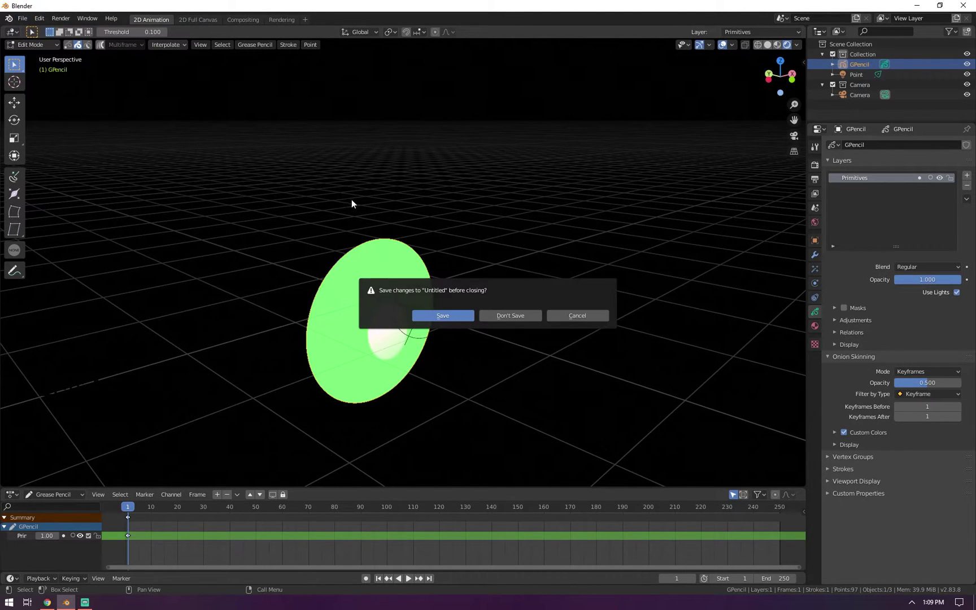
pyautogui.click(502, 316)
# Delete the default Stroke object in Object Mode and add a Grease Pencil Monkey.
pyautogui.hotkey('ctrl', 'Tab')
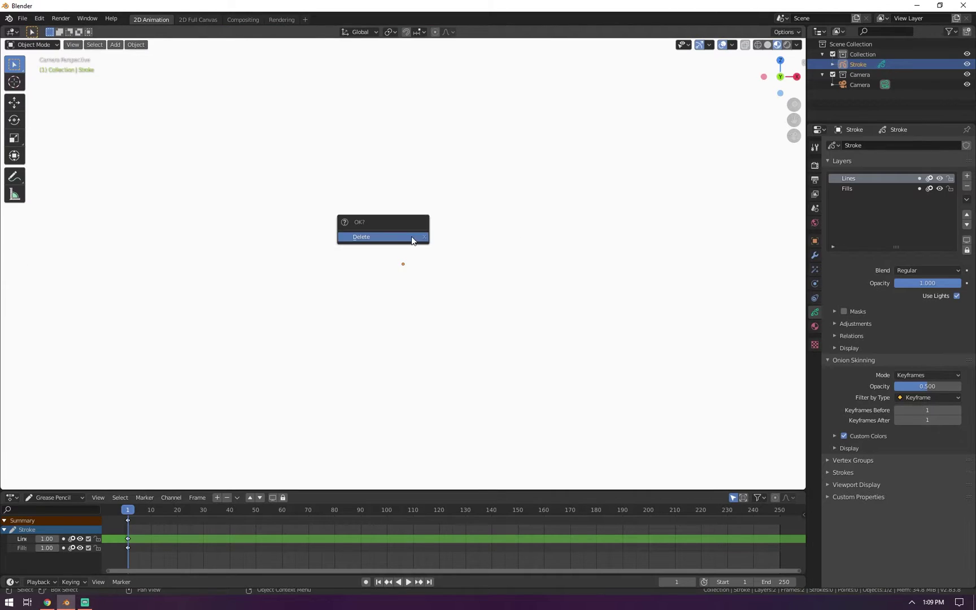
pyautogui.press('Delete')
pyautogui.hotkey('shift', 'a')
pyautogui.moveTo(403, 174)
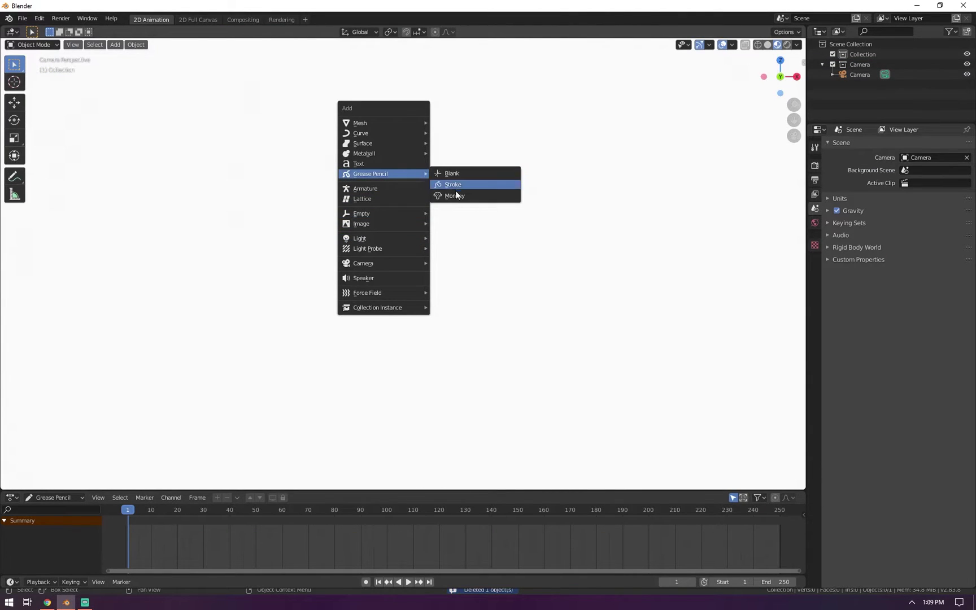
pyautogui.click(454, 196)
pyautogui.press('Tab')
pyautogui.press('Tab')
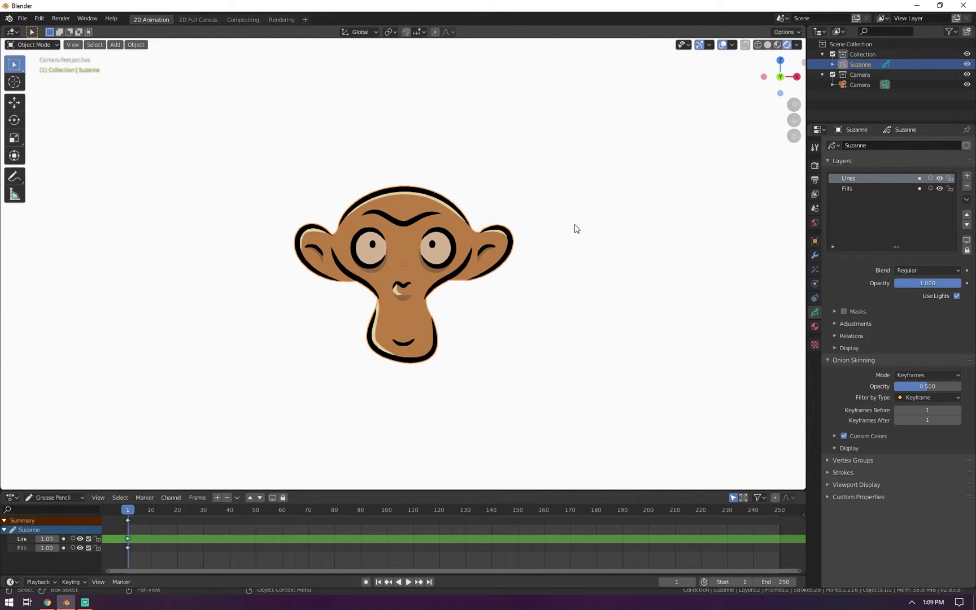
# Add a point light and move it a short distance in front of the monkey's face.
pyautogui.moveTo(340, 321); pyautogui.dragTo(457, 270, button='middle')
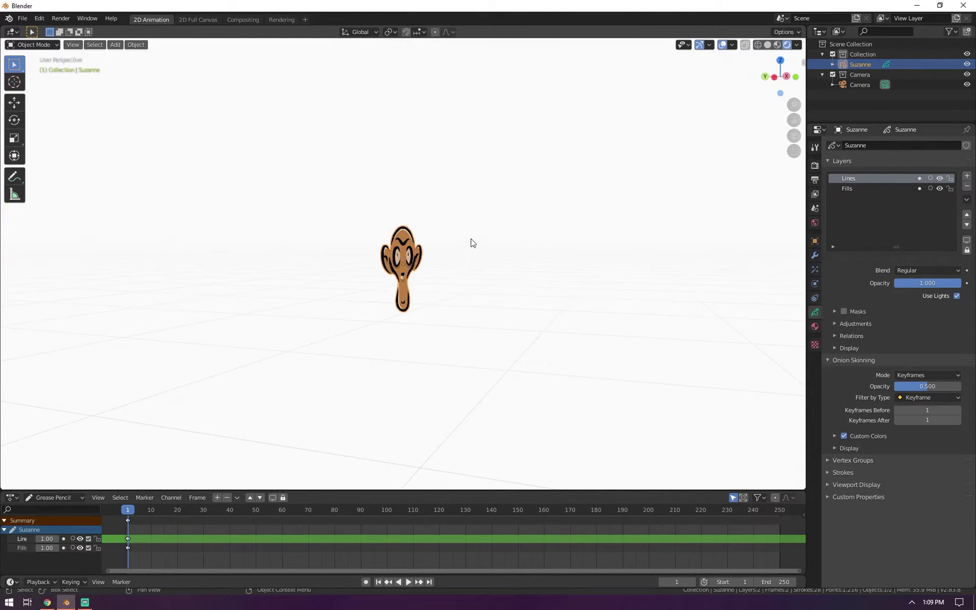
pyautogui.hotkey('shift', 'a')
pyautogui.moveTo(468, 188)
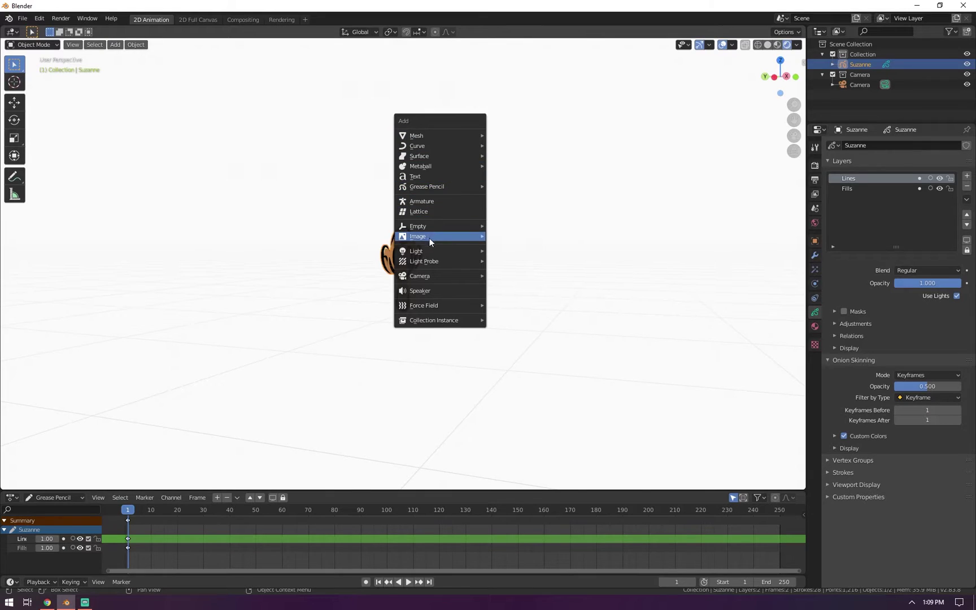
pyautogui.moveTo(436, 252)
pyautogui.click(506, 248)
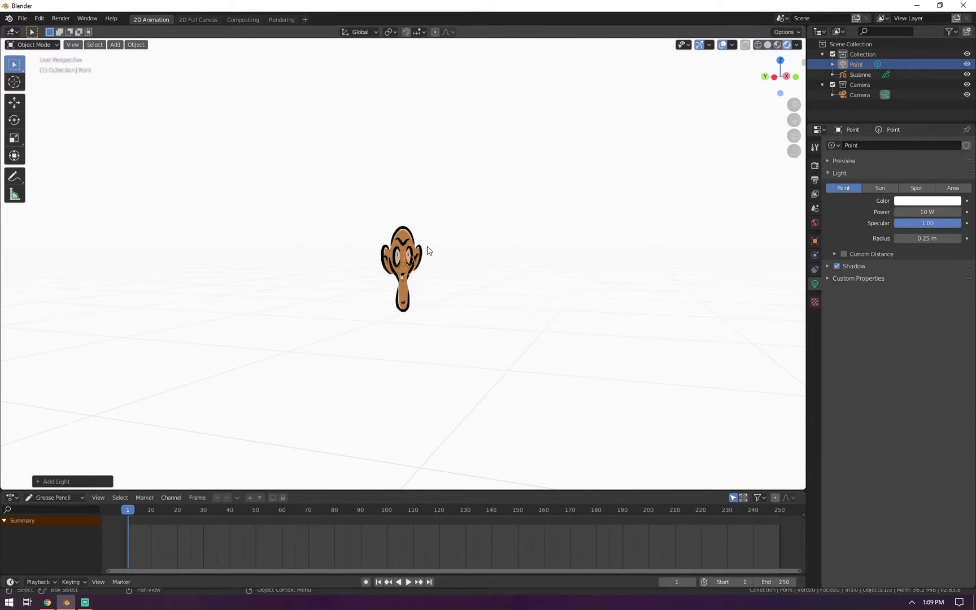
pyautogui.press('g')
pyautogui.press('y')
pyautogui.press('x')
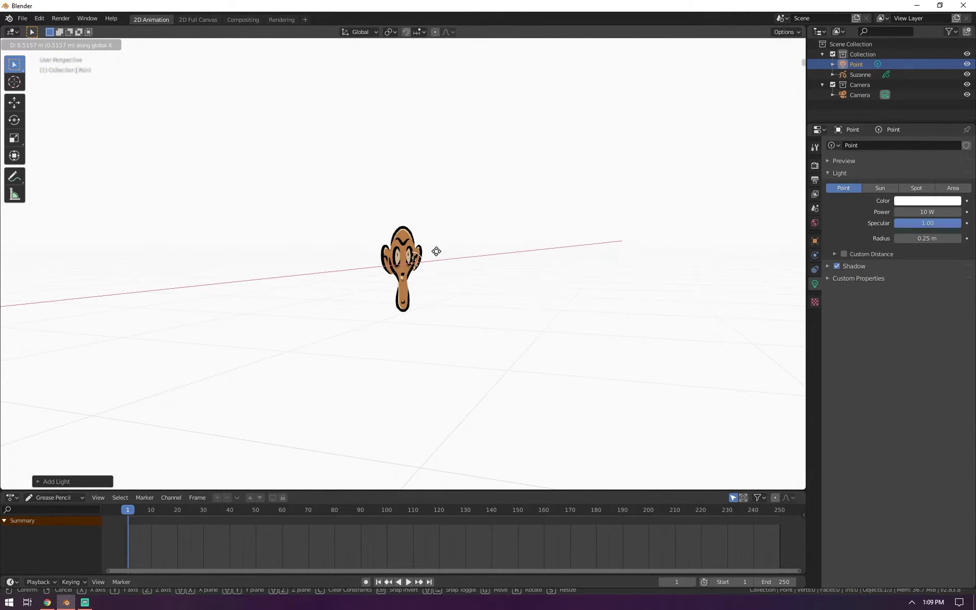
pyautogui.click(442, 257)
# Position the light between the monkey's eyes from the camera view and raise its power to about 21.4 W.
pyautogui.press('KP_0')
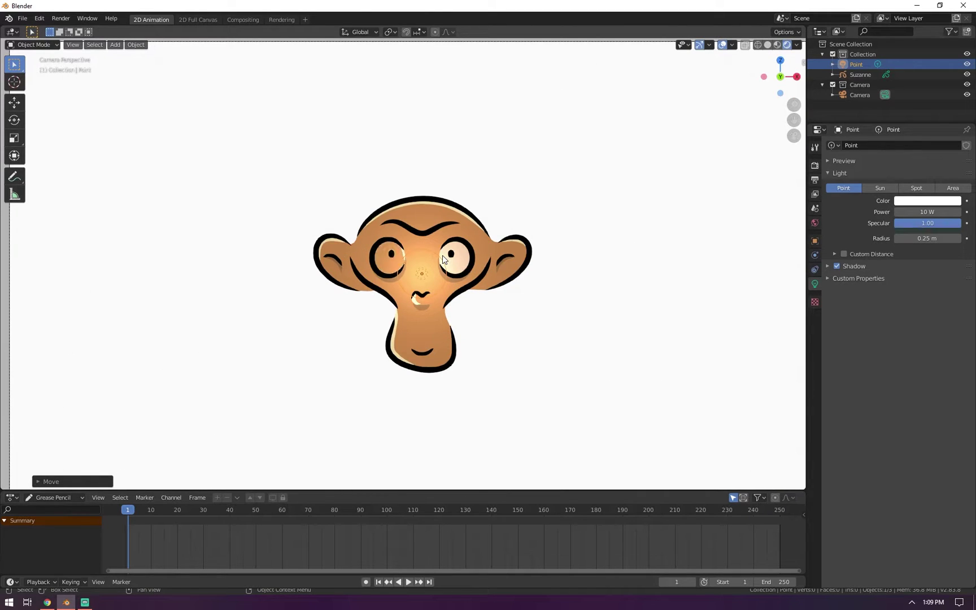
pyautogui.press('g')
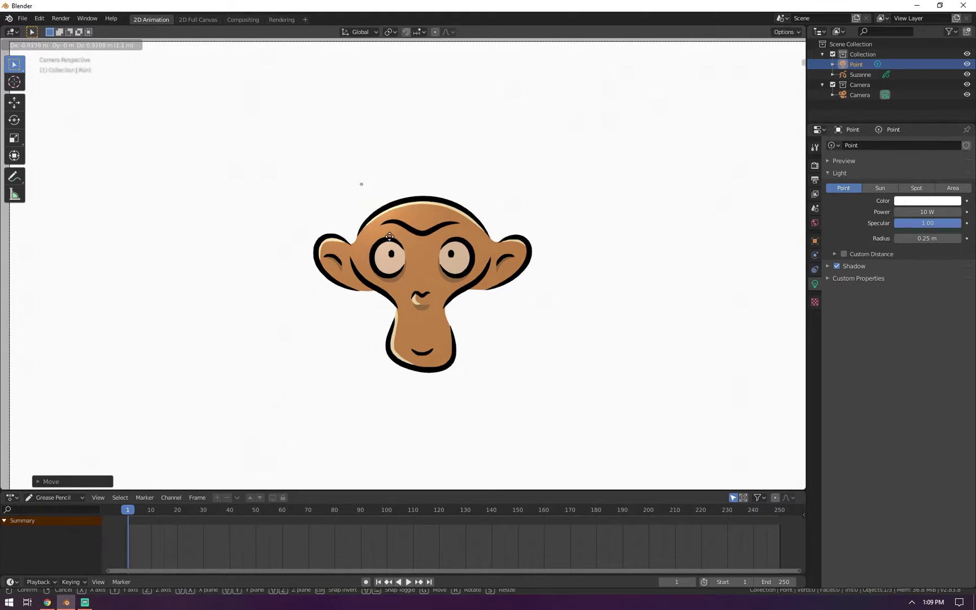
pyautogui.click(446, 300)
pyautogui.moveTo(900, 212); pyautogui.dragTo(954, 213)
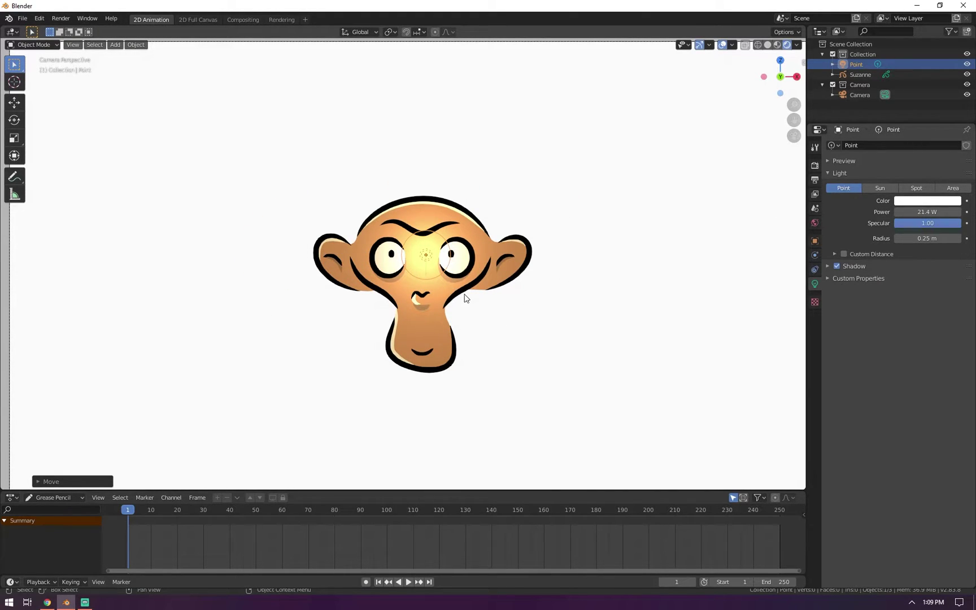
# Move the point light beside the monkey's snout and delete the light.
pyautogui.press('g')
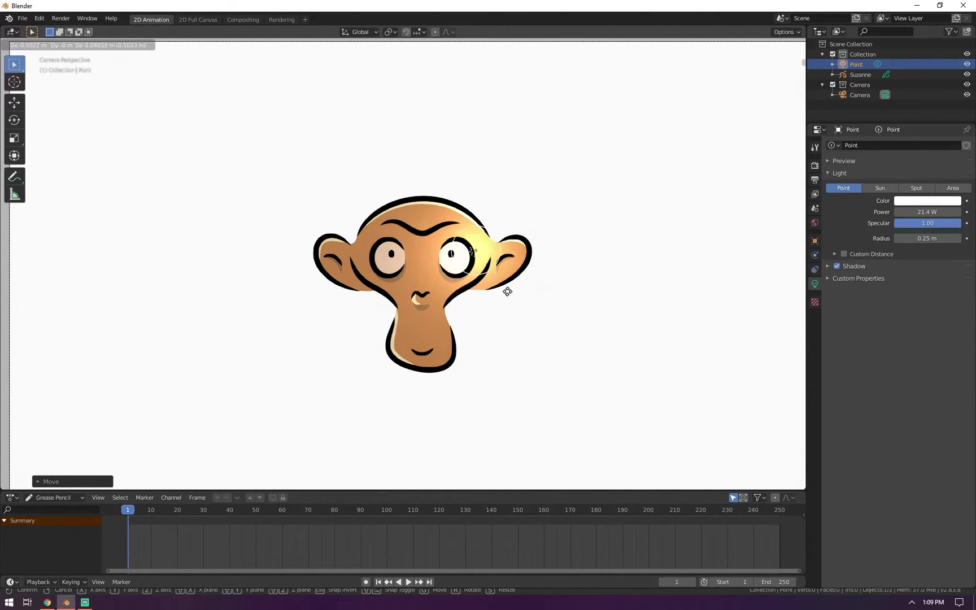
pyautogui.click(411, 369)
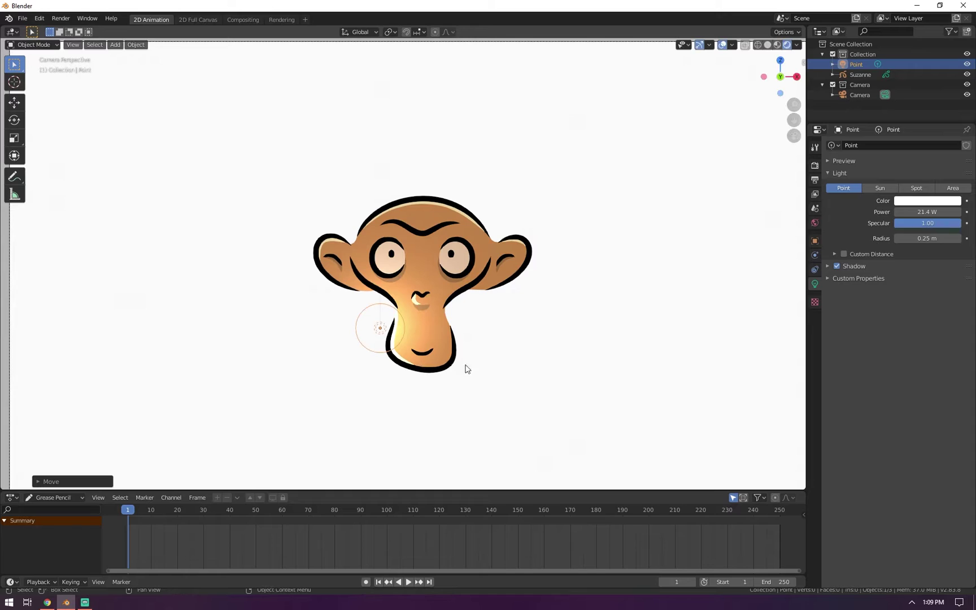
pyautogui.press('x')
pyautogui.click(453, 311)
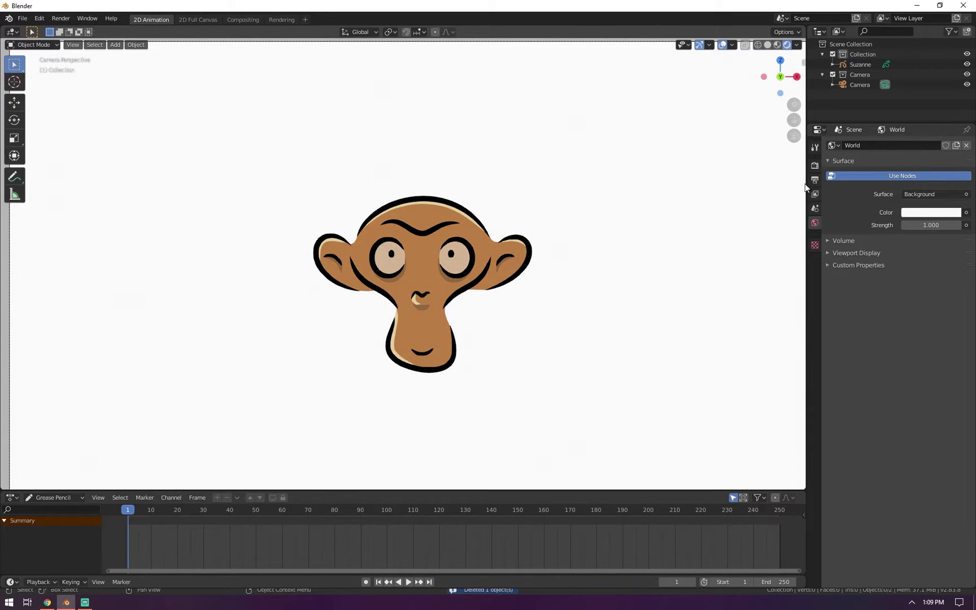
# Select the Suzanne object, switch it to Draw mode and enable the Screencast Keys display.
pyautogui.click(856, 62)
pyautogui.hotkey('ctrl', 'Tab')
pyautogui.click(411, 178)
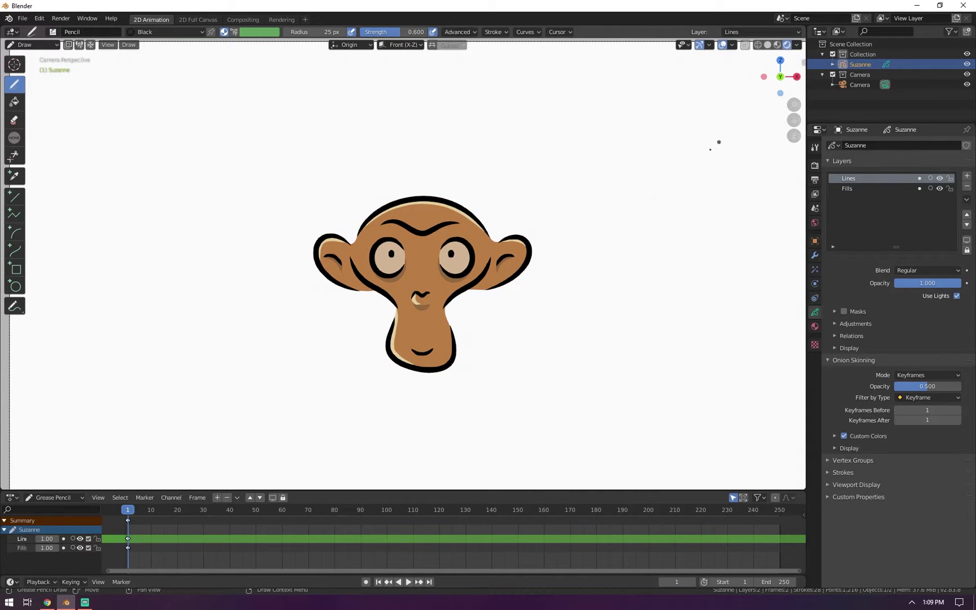
pyautogui.press('n')
pyautogui.click(798, 122)
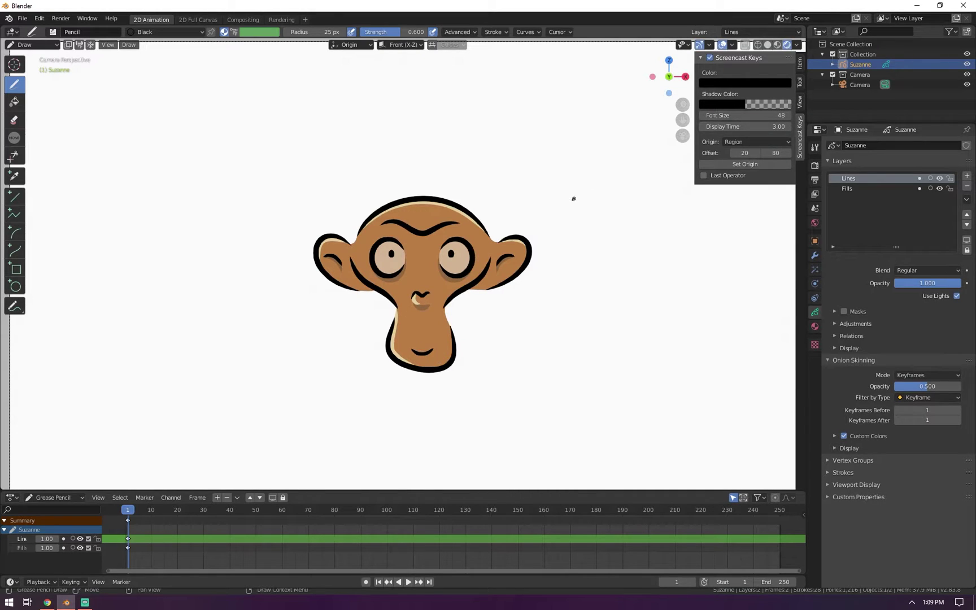
pyautogui.press('n')
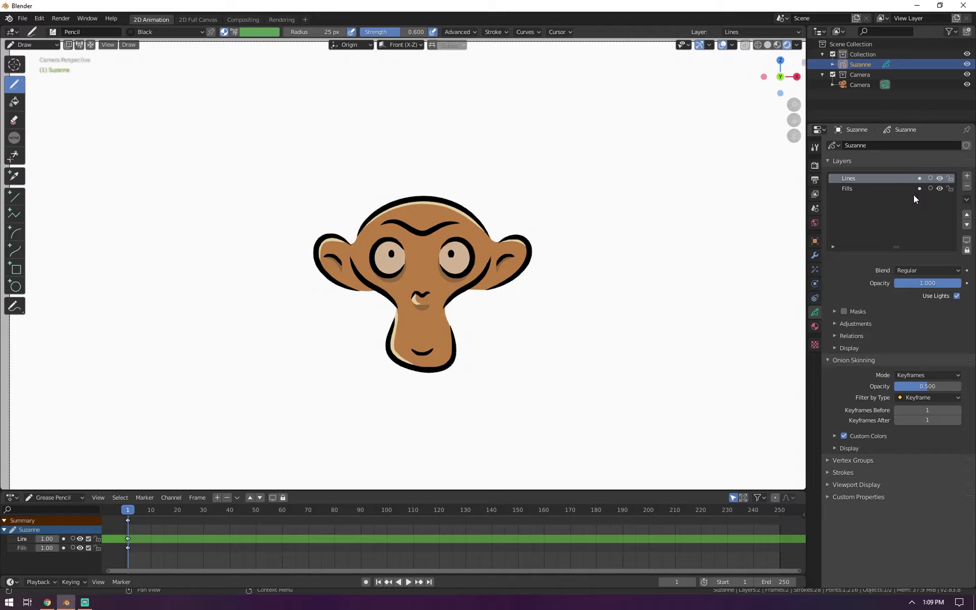
# Toggle the visibility of the Lines and Fills layers in turn to see which strokes each contains.
pyautogui.click(939, 178)
pyautogui.click(939, 178)
pyautogui.click(940, 178)
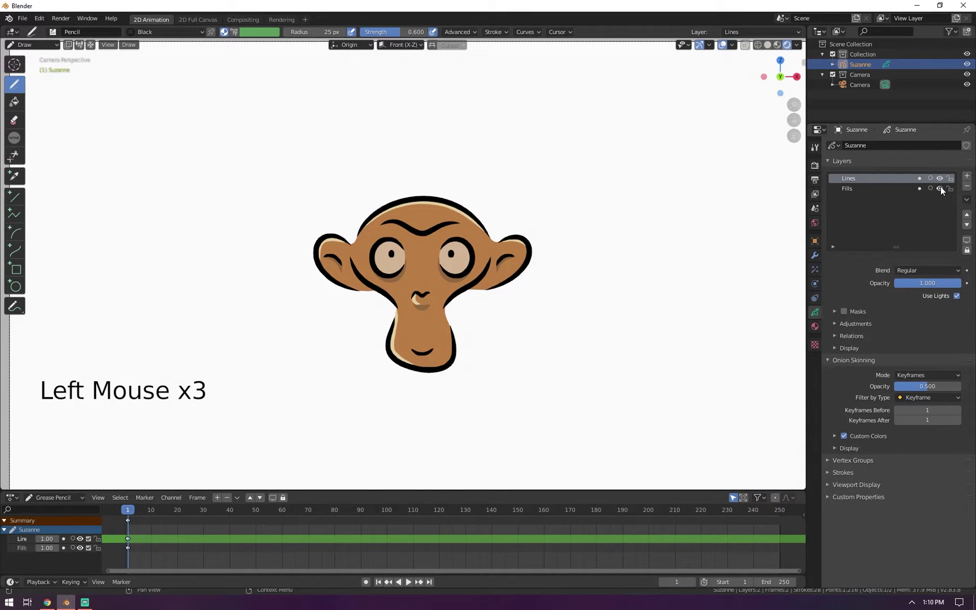
pyautogui.click(940, 189)
pyautogui.click(939, 189)
pyautogui.click(940, 188)
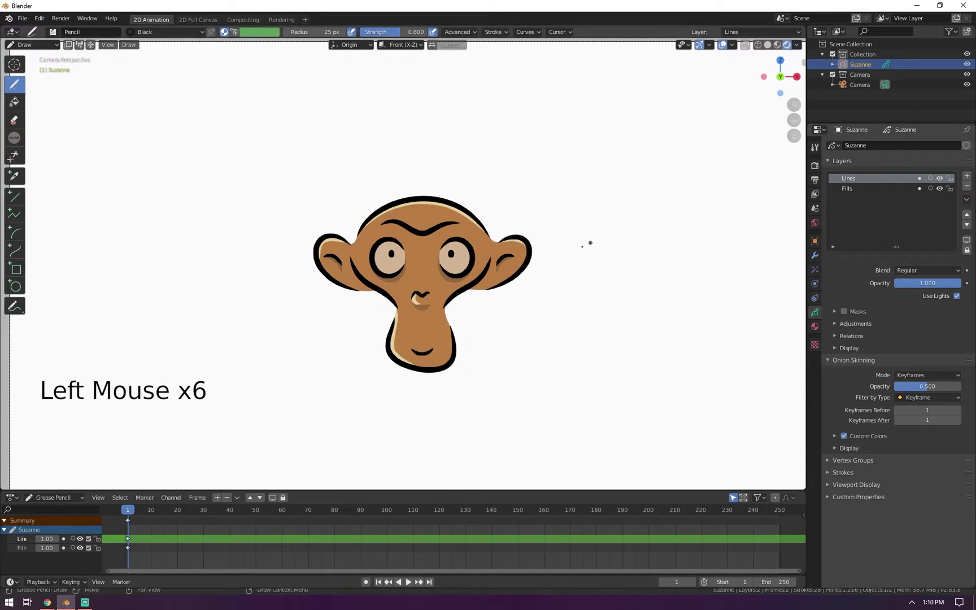
# Add a new layer above Fills and name it circle.
pyautogui.click(888, 186)
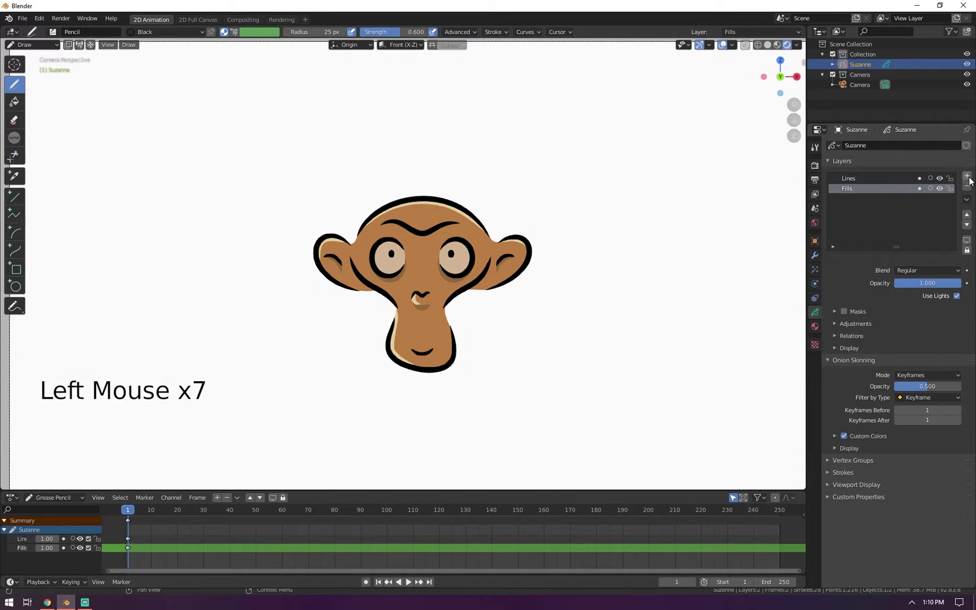
pyautogui.click(967, 175)
pyautogui.doubleClick(866, 189)
pyautogui.click(866, 189)
pyautogui.write('circle')
pyautogui.press('Return')
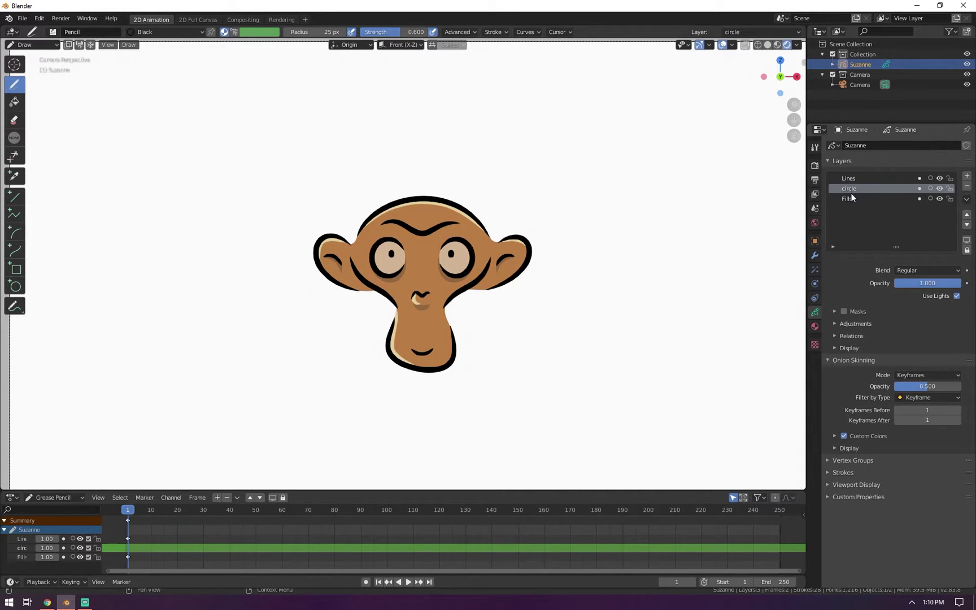
# Toggle masking on the Lines layer and move the circle layer above Lines.
pyautogui.click(854, 178)
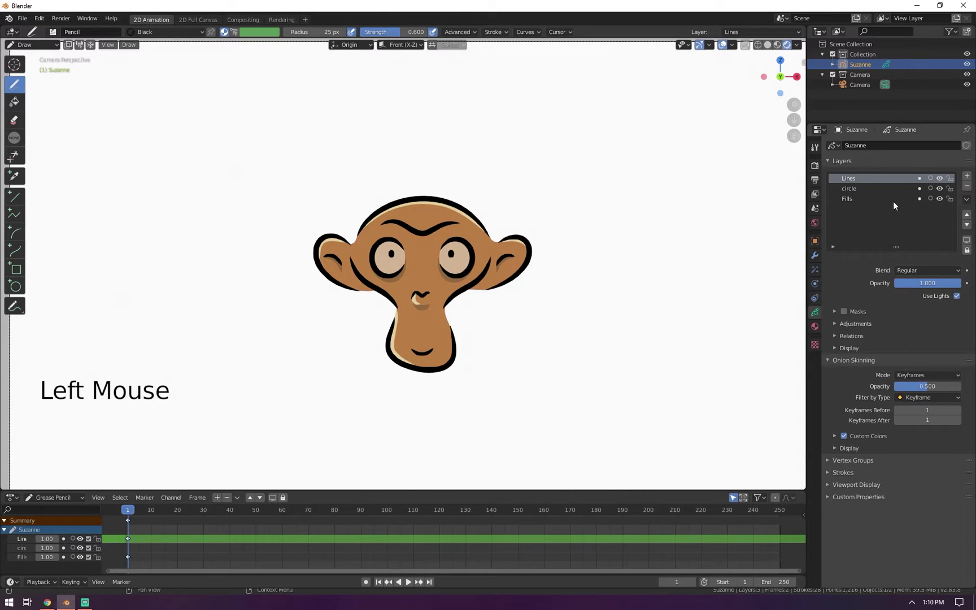
pyautogui.click(919, 178)
pyautogui.click(919, 178)
pyautogui.click(914, 188)
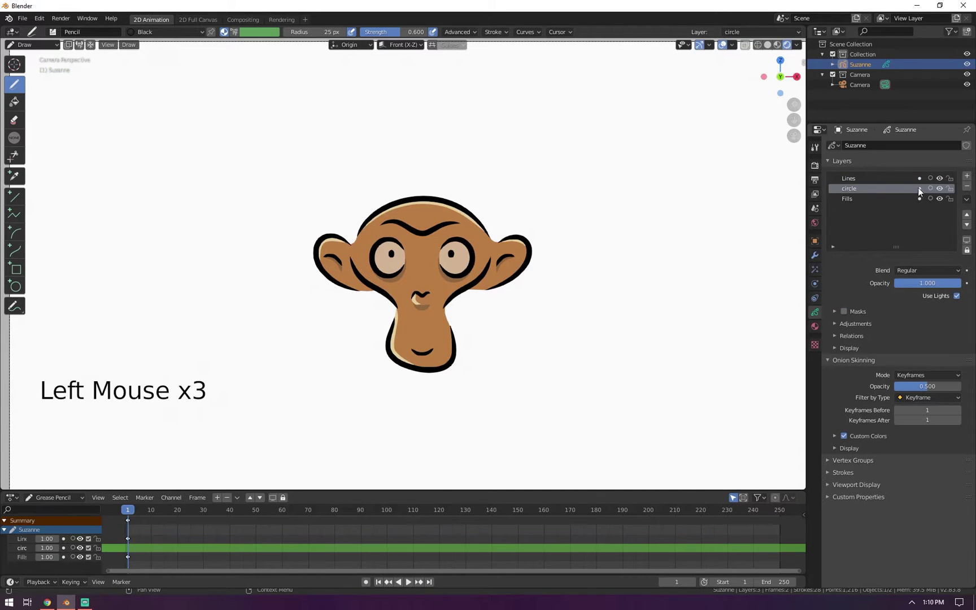
pyautogui.click(966, 215)
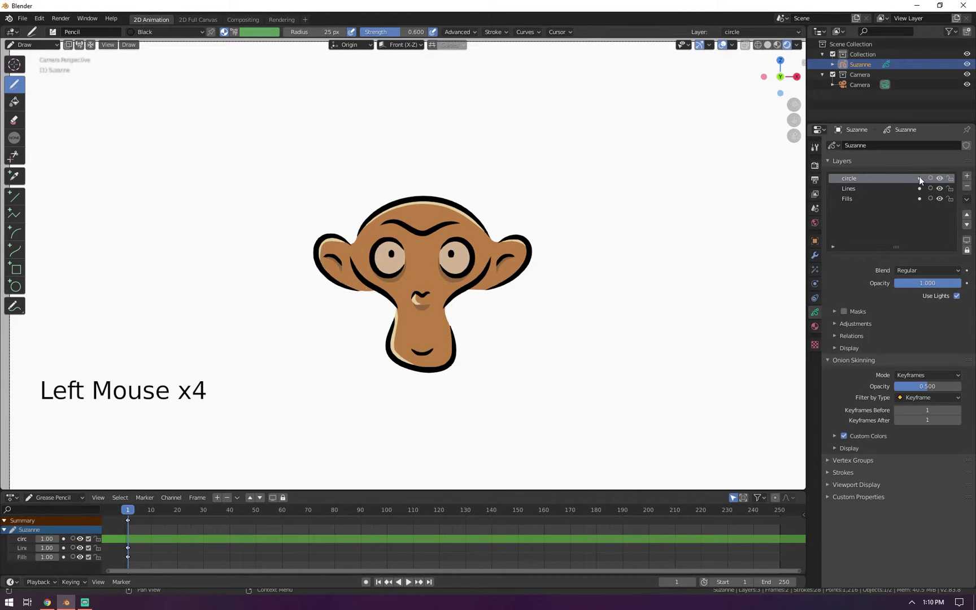
# Enable masking on the circle layer and expand its mask list.
pyautogui.click(919, 178)
pyautogui.click(920, 177)
pyautogui.click(920, 178)
pyautogui.click(920, 178)
pyautogui.click(920, 178)
pyautogui.click(886, 181)
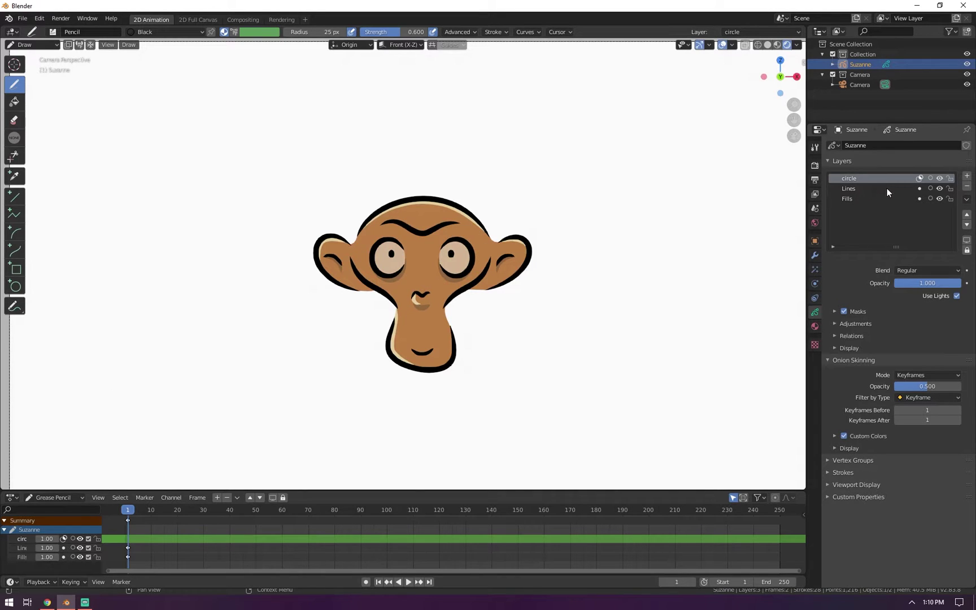
pyautogui.click(836, 315)
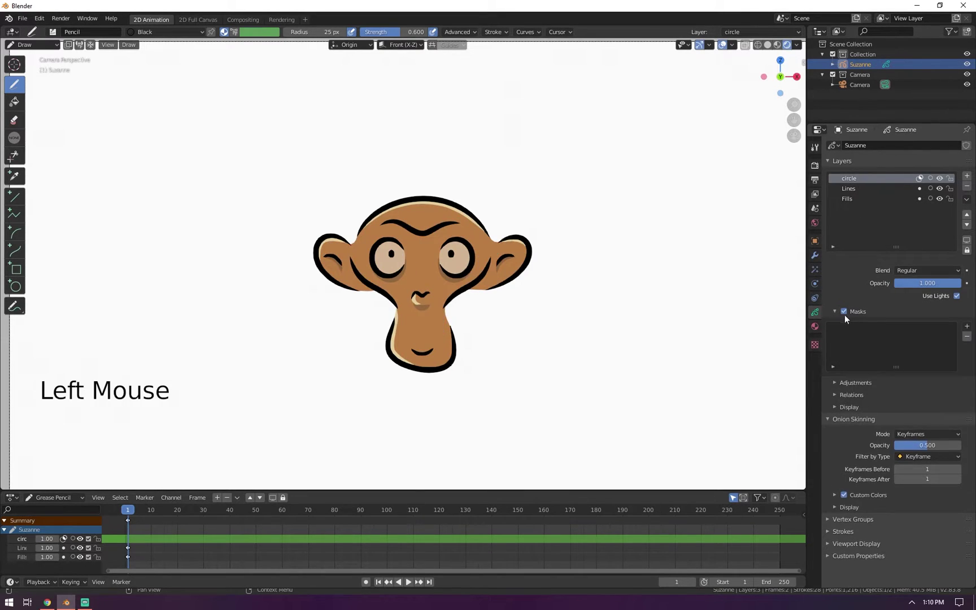
# Move the circle layer back down between Lines and Fills.
pyautogui.click(870, 191)
pyautogui.click(899, 178)
pyautogui.click(967, 224)
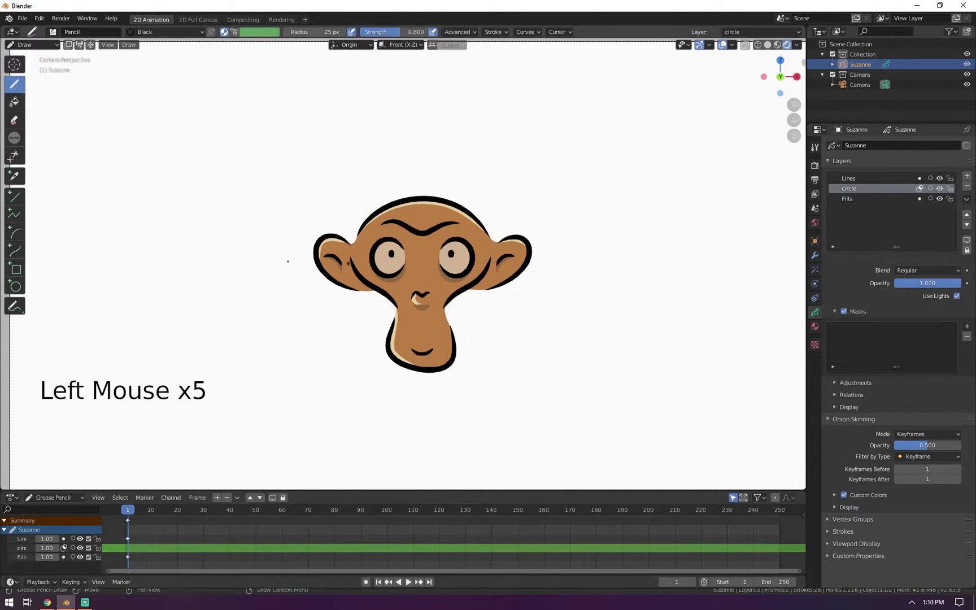
# Try drawing a filled circle over the monkey's face with the Circle tool and Skin material, and undo it.
pyautogui.click(15, 287)
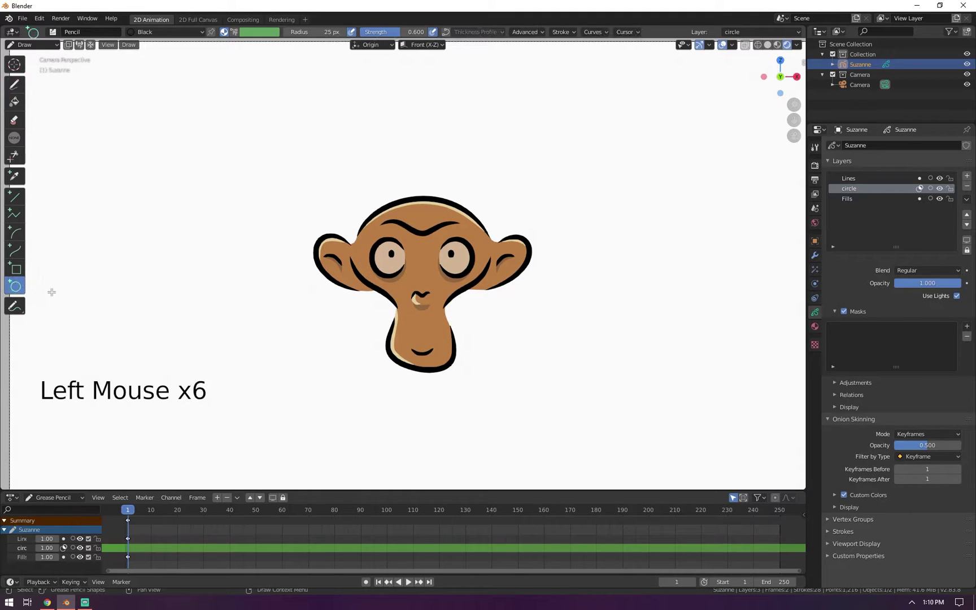
pyautogui.click(147, 31)
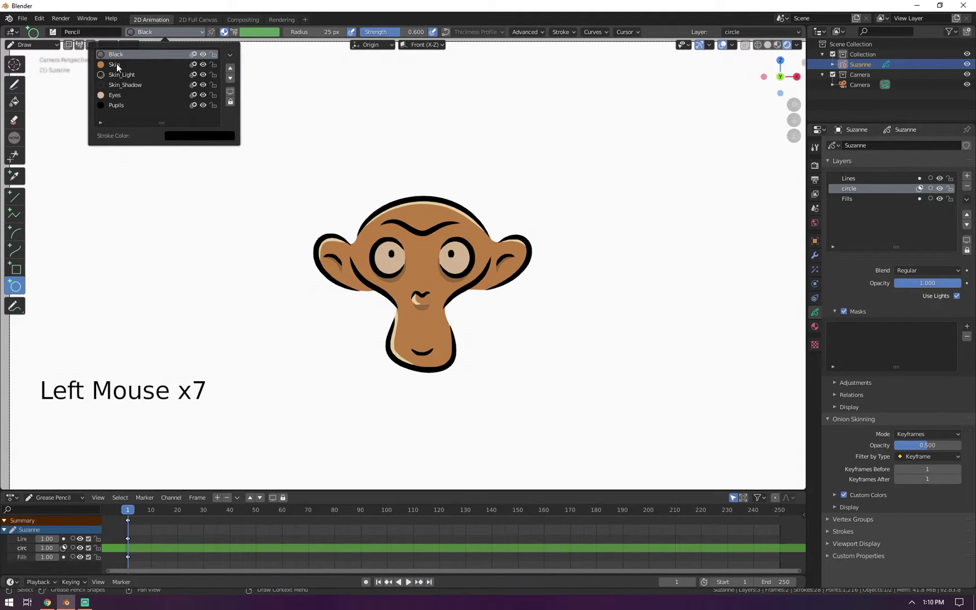
pyautogui.click(119, 65)
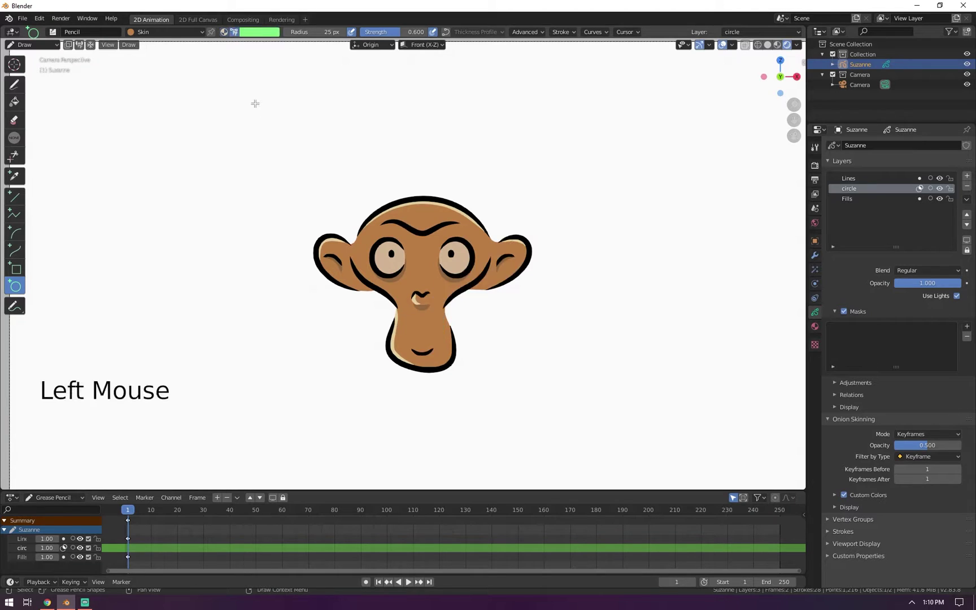
pyautogui.moveTo(443, 261)
pyautogui.keyDown('shift'); pyautogui.mouseDown()
pyautogui.moveTo(464, 326)
pyautogui.moveTo(503, 353)
pyautogui.moveTo(471, 362)
pyautogui.mouseUp(); pyautogui.keyUp('shift')
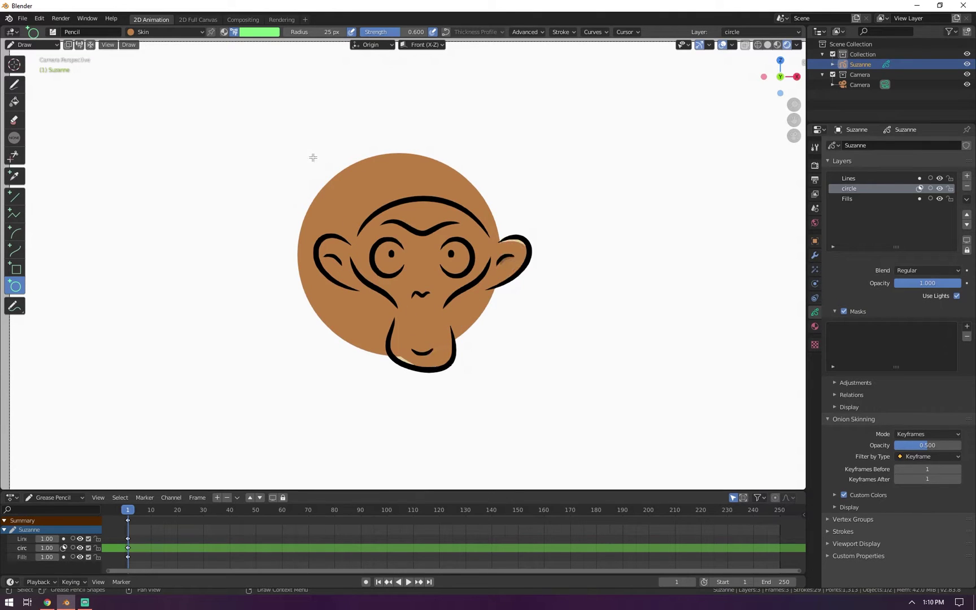
pyautogui.hotkey('ctrl', 'z')
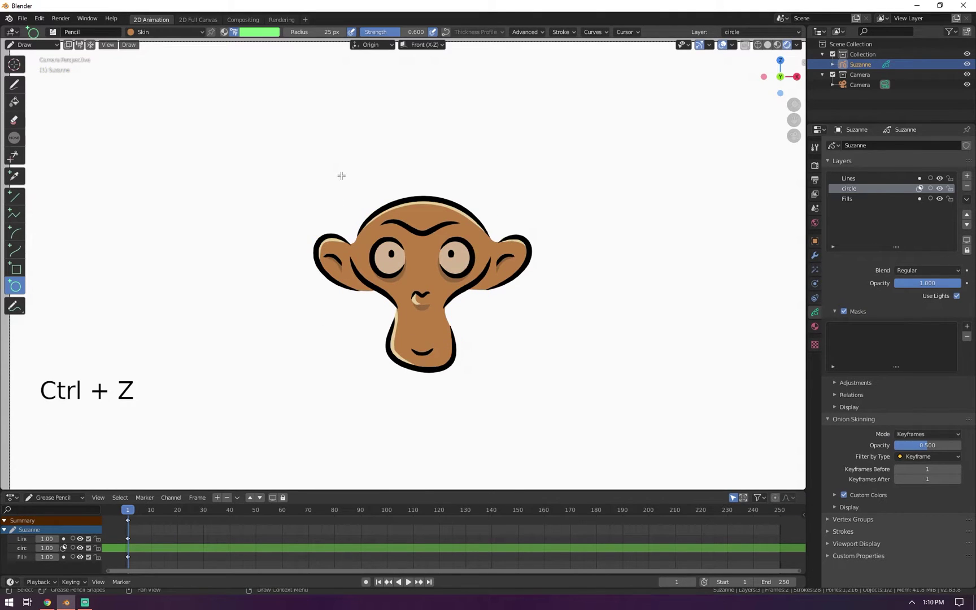
# Set the vertex color mode to Fill and draw a green filled circle over the monkey's face.
pyautogui.rightClick(316, 199)
pyautogui.click(292, 258)
pyautogui.click(292, 274)
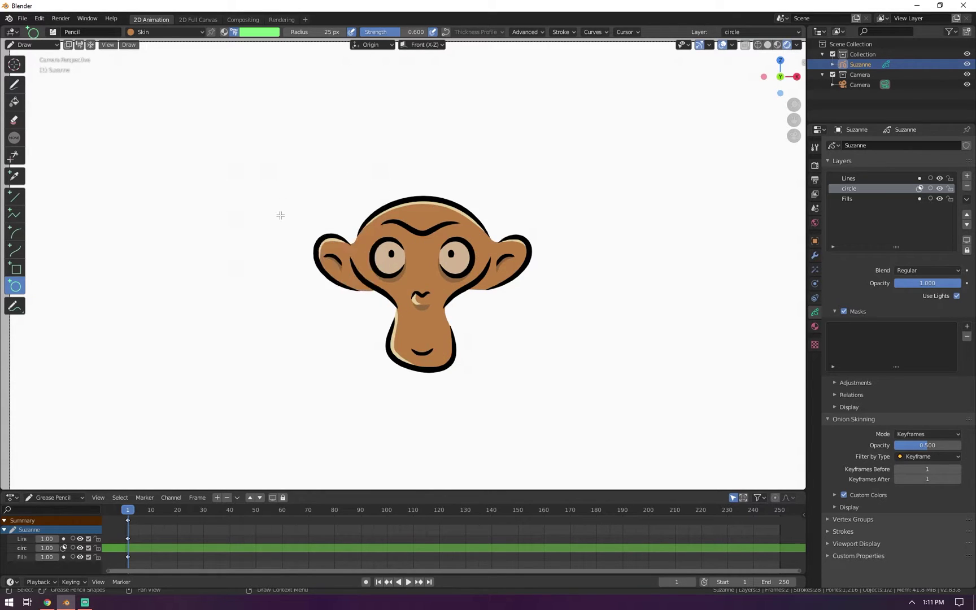
pyautogui.rightClick(248, 132)
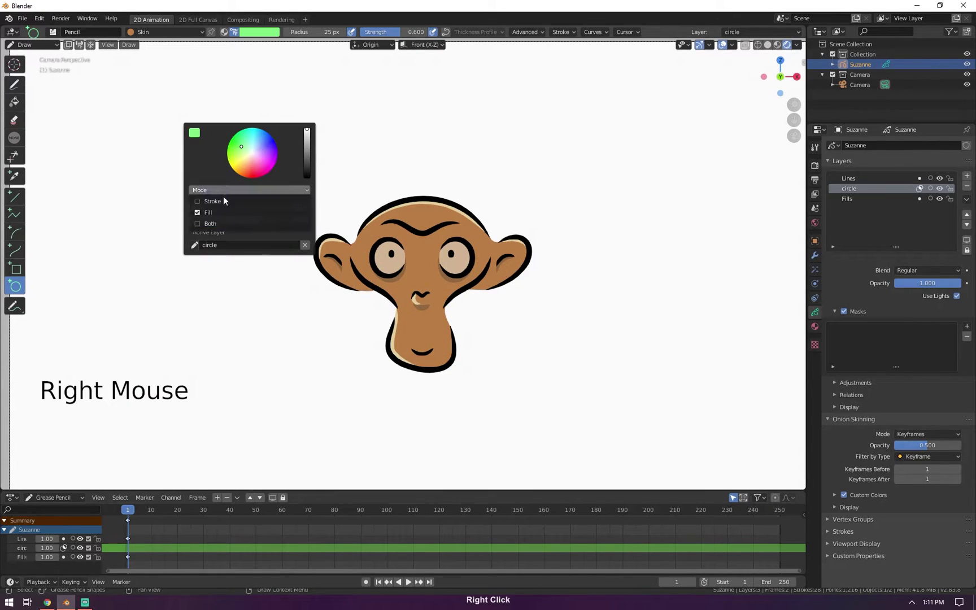
pyautogui.click(398, 254)
pyautogui.moveTo(398, 254)
pyautogui.keyDown('ctrl'); pyautogui.keyDown('shift'); pyautogui.mouseDown()
pyautogui.moveTo(497, 349)
pyautogui.moveTo(438, 308)
pyautogui.moveTo(467, 334)
pyautogui.moveTo(448, 331)
pyautogui.mouseUp(); pyautogui.keyUp('shift'); pyautogui.keyUp('ctrl')
# Select the green circle in Edit Mode, move it up over the monkey's forehead and return to Object Mode.
pyautogui.press('Tab')
pyautogui.click(374, 175)
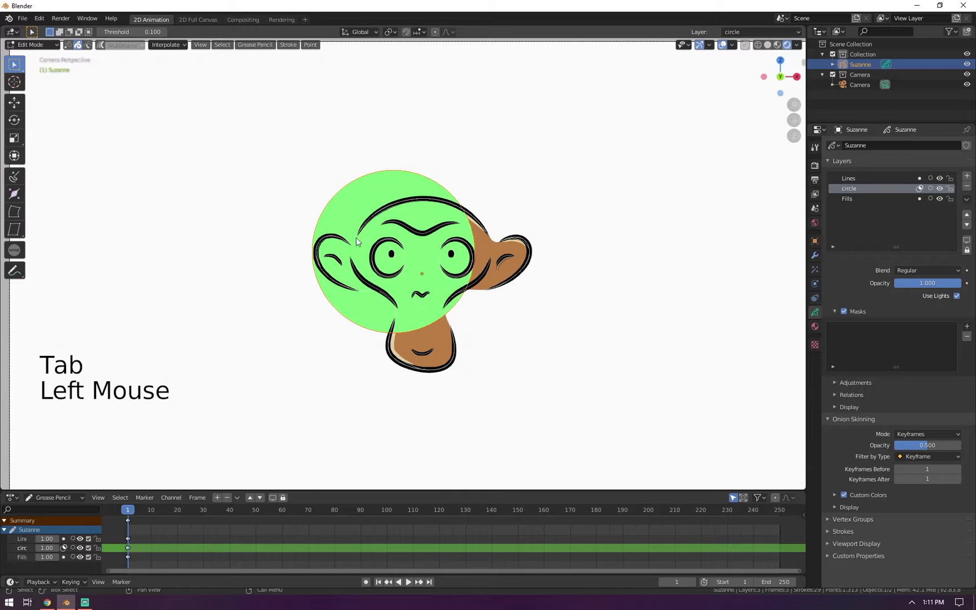
pyautogui.press('g')
pyautogui.click(386, 196)
pyautogui.press('Tab')
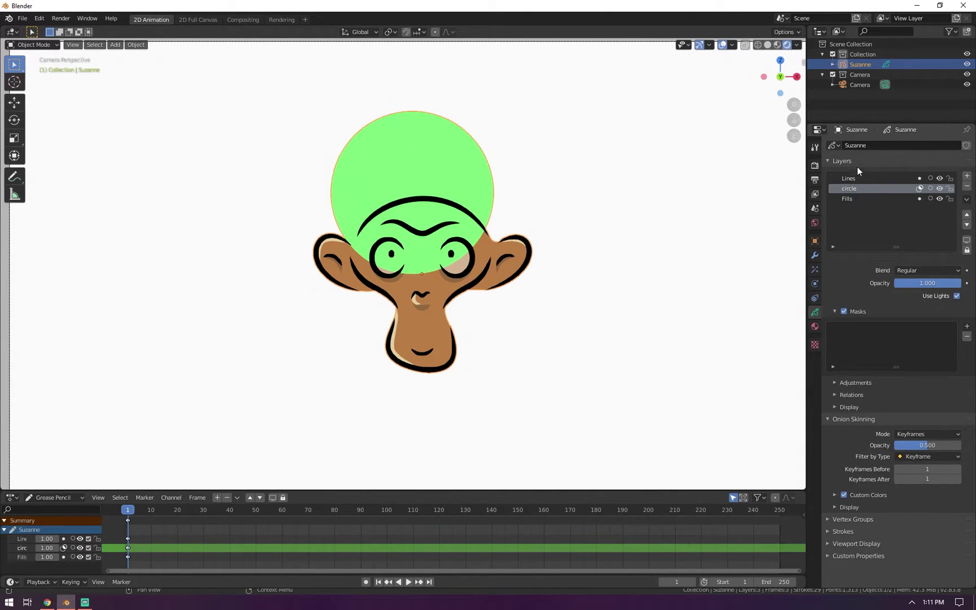
# Toggle the circle layer's masking off and on repeatedly to check its effect with an empty mask list.
pyautogui.click(853, 189)
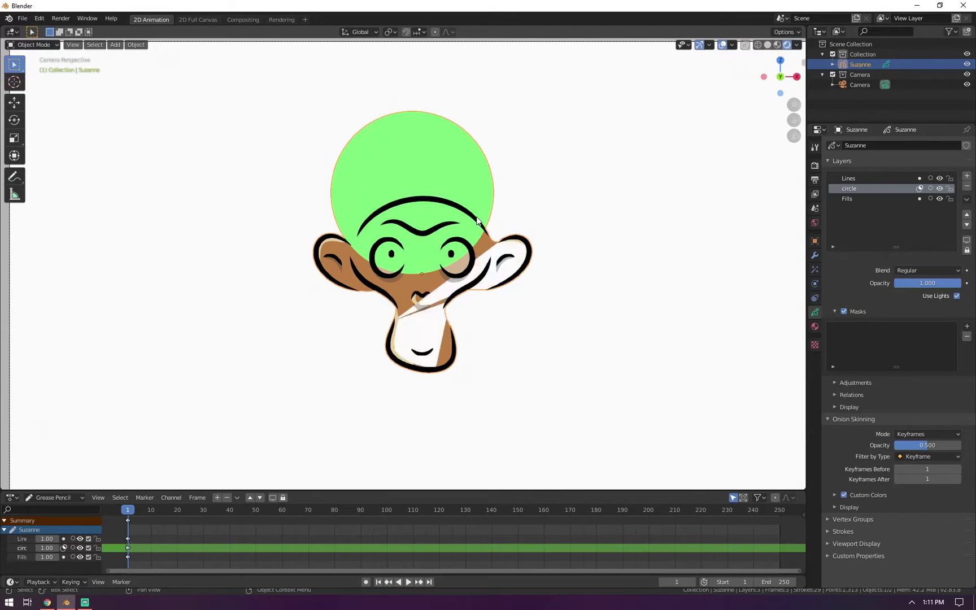
pyautogui.click(919, 188)
pyautogui.click(919, 189)
pyautogui.tripleClick(919, 188)
pyautogui.doubleClick(919, 189)
pyautogui.click(920, 188)
pyautogui.click(920, 188)
pyautogui.click(920, 187)
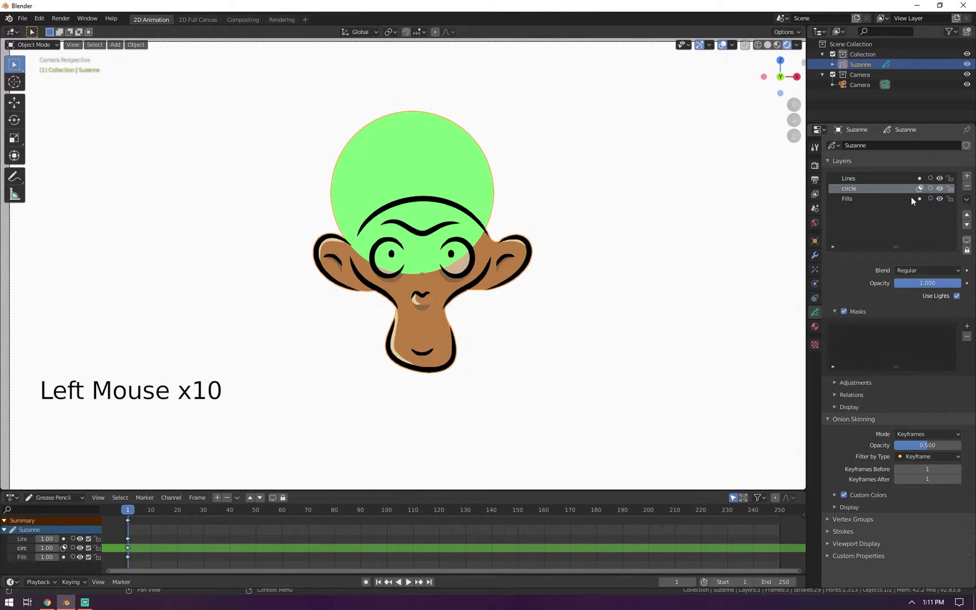
pyautogui.click(844, 311)
pyautogui.tripleClick(844, 311)
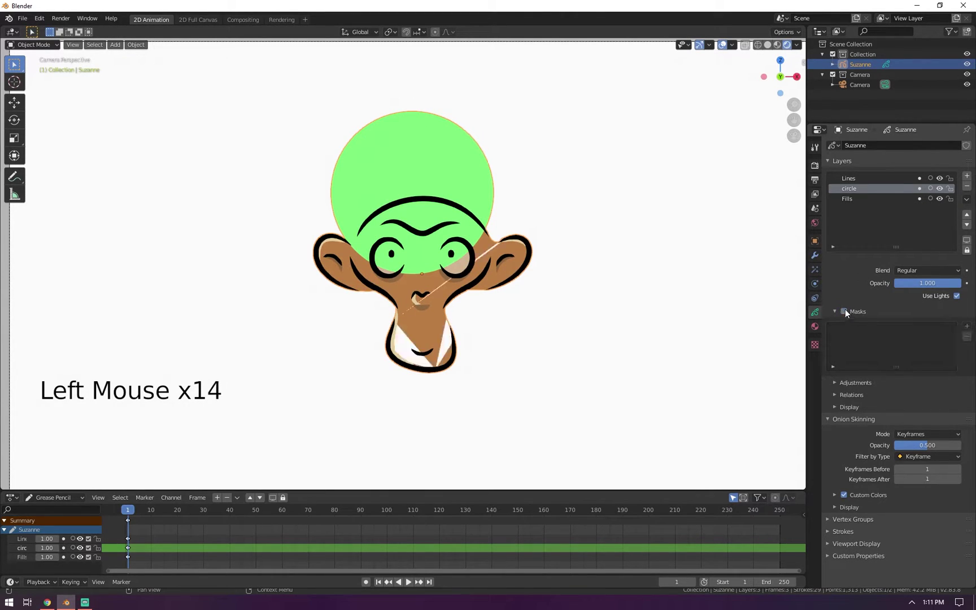
pyautogui.click(922, 186)
pyautogui.doubleClick(916, 188)
pyautogui.tripleClick(915, 189)
pyautogui.doubleClick(915, 190)
pyautogui.doubleClick(919, 191)
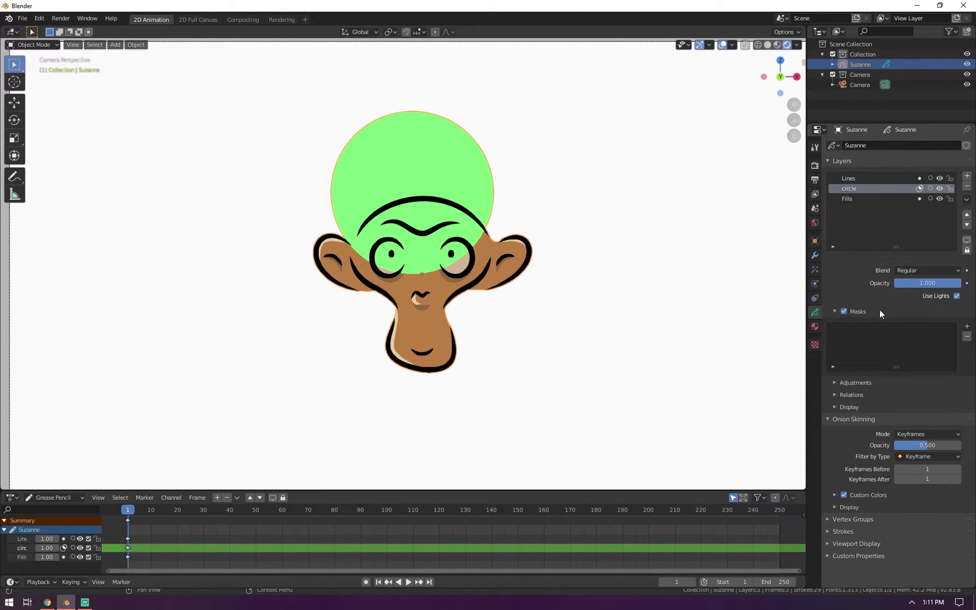
# Add the Fills layer as a mask for the circle layer.
pyautogui.click(966, 326)
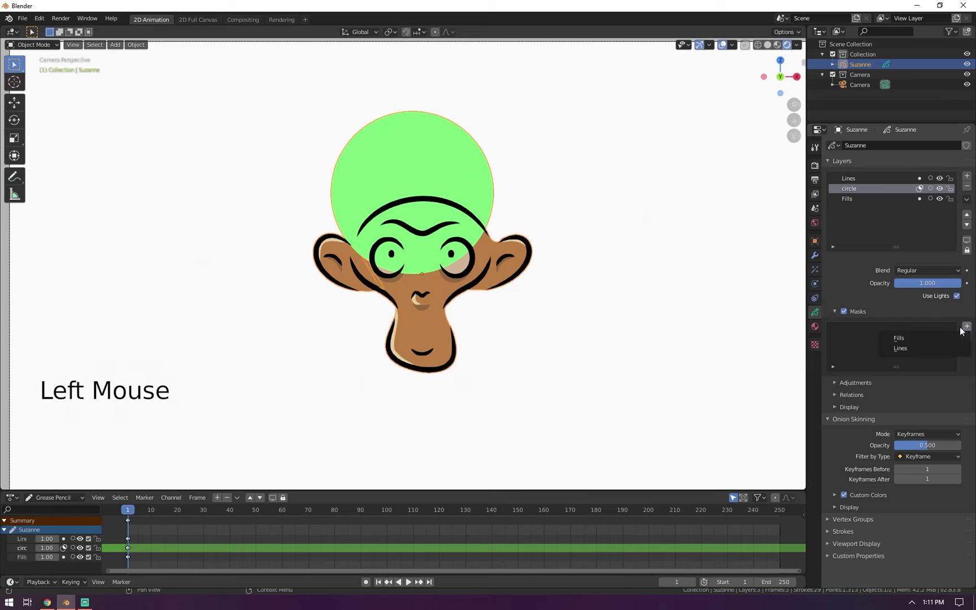
pyautogui.click(912, 342)
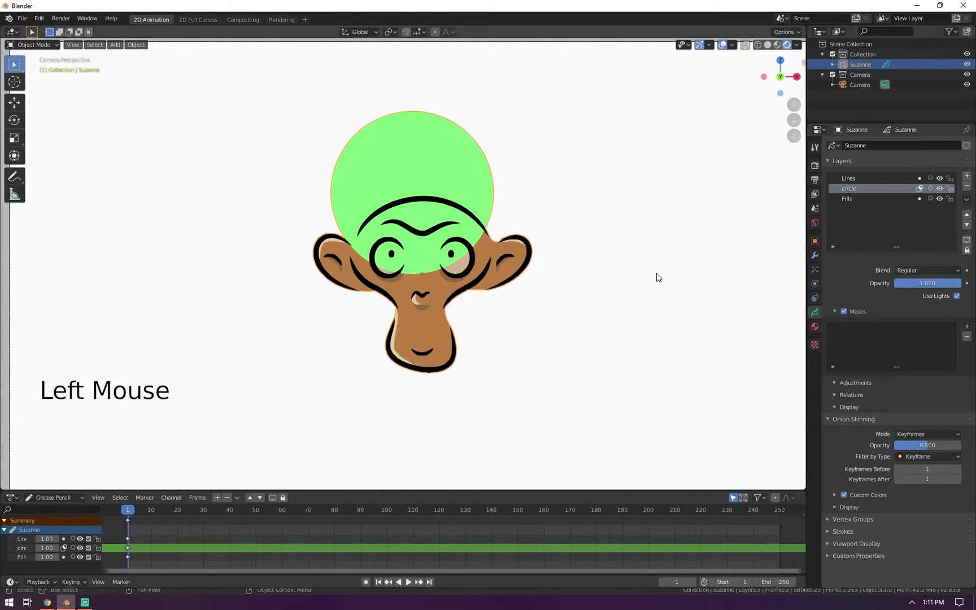
pyautogui.click(966, 326)
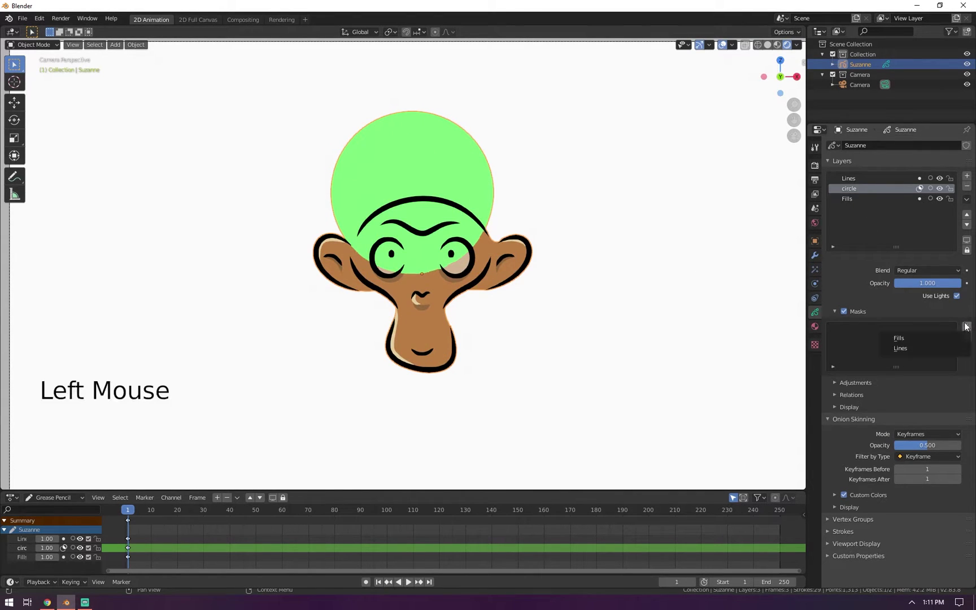
pyautogui.click(923, 338)
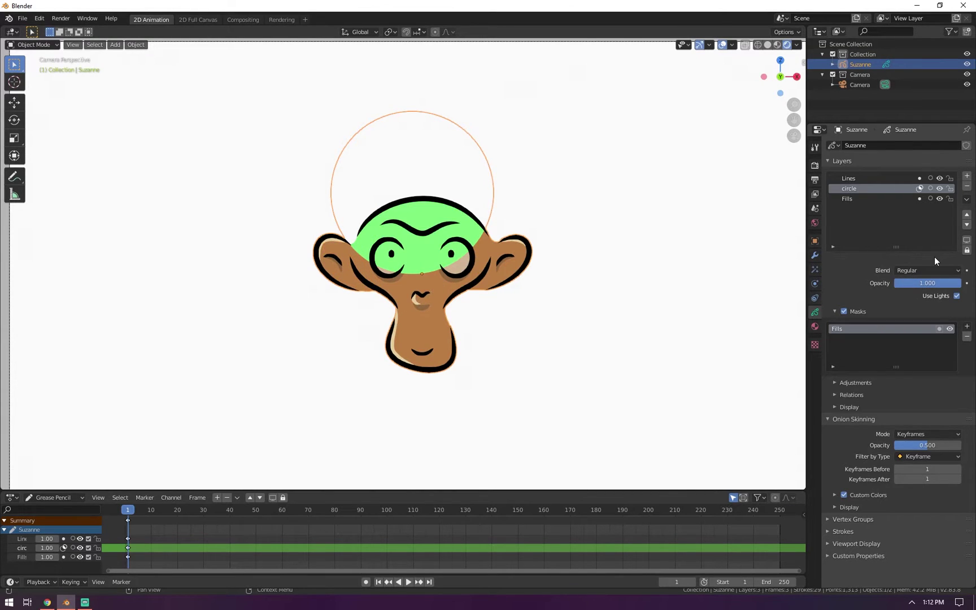
# Set the Grease Pencil object's stroke depth order to 3D Location and compare the camera view.
pyautogui.moveTo(486, 226); pyautogui.dragTo(458, 243, button='middle')
pyautogui.scroll(-5, 910, 303)
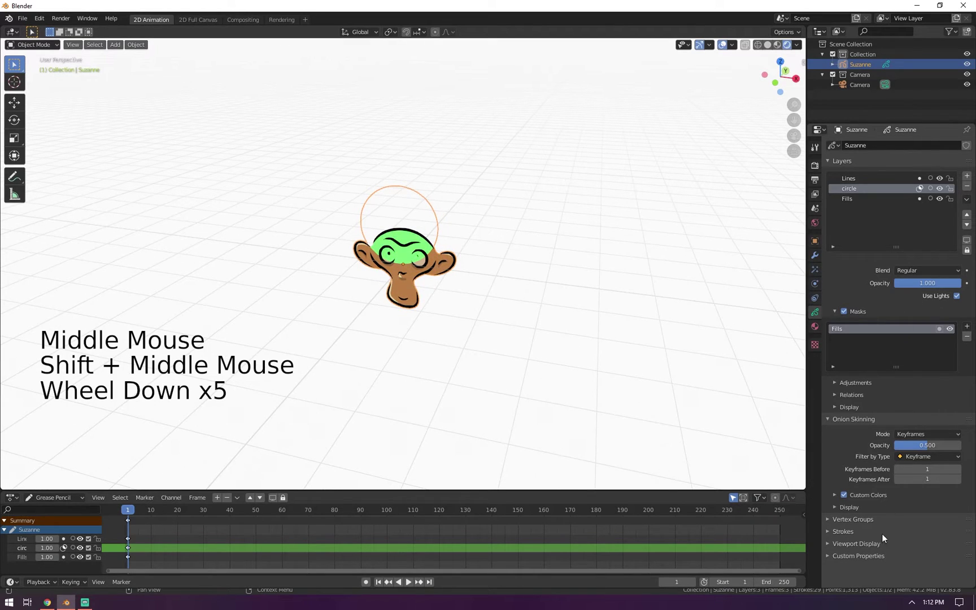
pyautogui.click(864, 531)
pyautogui.click(940, 546)
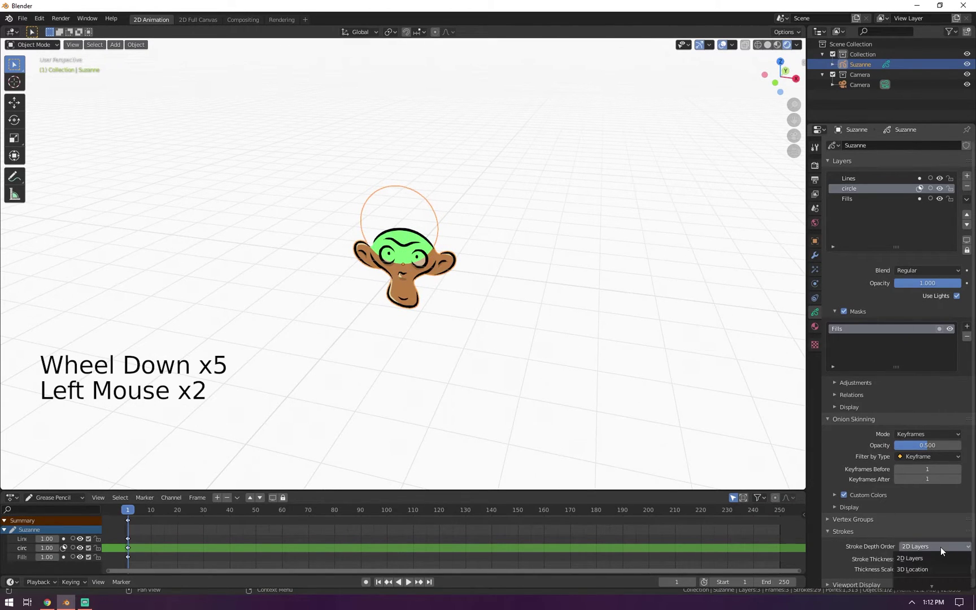
pyautogui.click(914, 569)
pyautogui.press('KP_0')
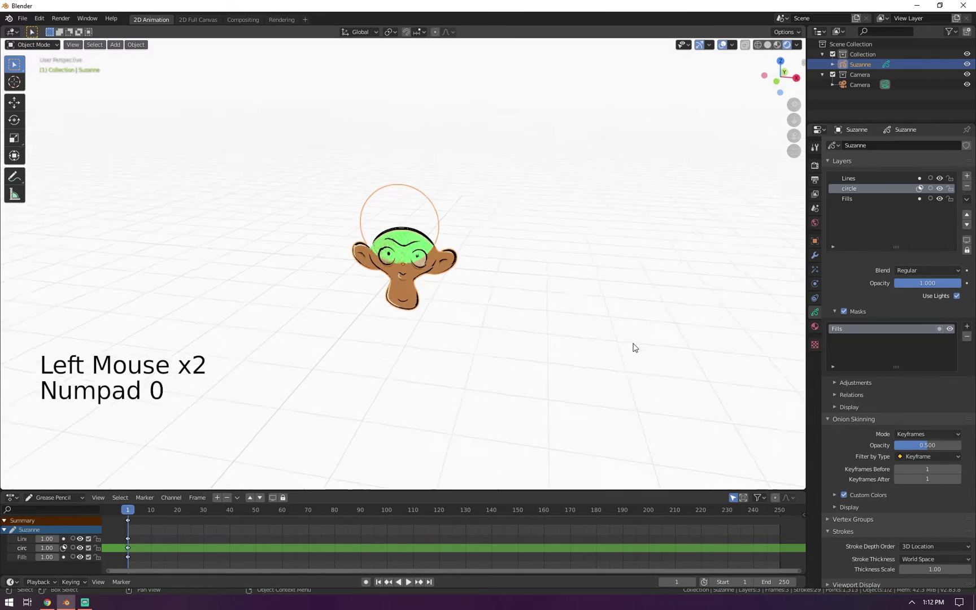
# Move the green circle forward along the Y axis in Edit Mode and check it through the camera.
pyautogui.moveTo(426, 264); pyautogui.dragTo(420, 277, button='middle')
pyautogui.keyDown('shift'); pyautogui.moveTo(420, 277); pyautogui.dragTo(412, 289, button='middle'); pyautogui.keyUp('shift')
pyautogui.press('Tab')
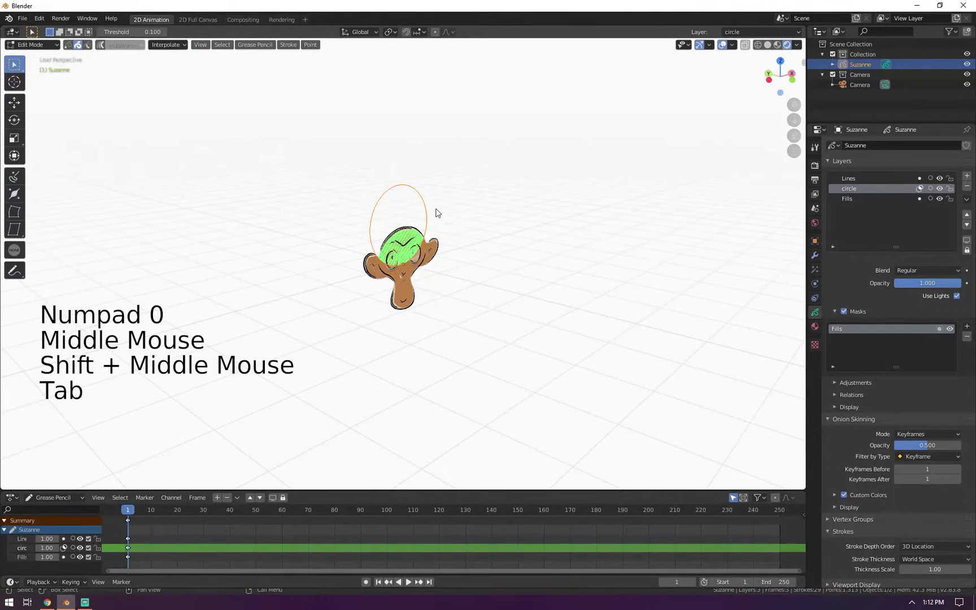
pyautogui.press('g')
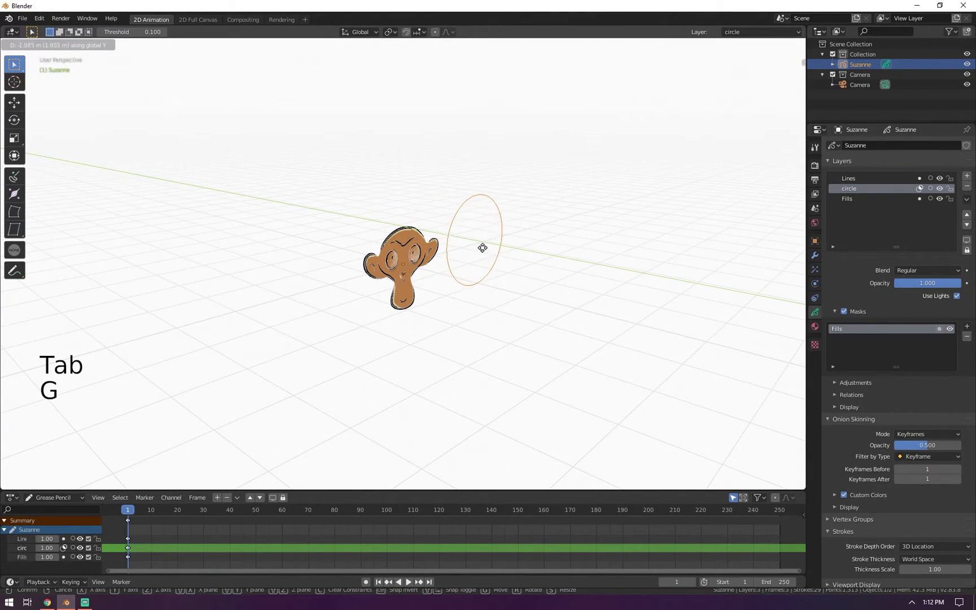
pyautogui.click(500, 252)
pyautogui.press('KP_0')
pyautogui.moveTo(523, 229); pyautogui.dragTo(483, 270, button='middle')
pyautogui.press('KP_0')
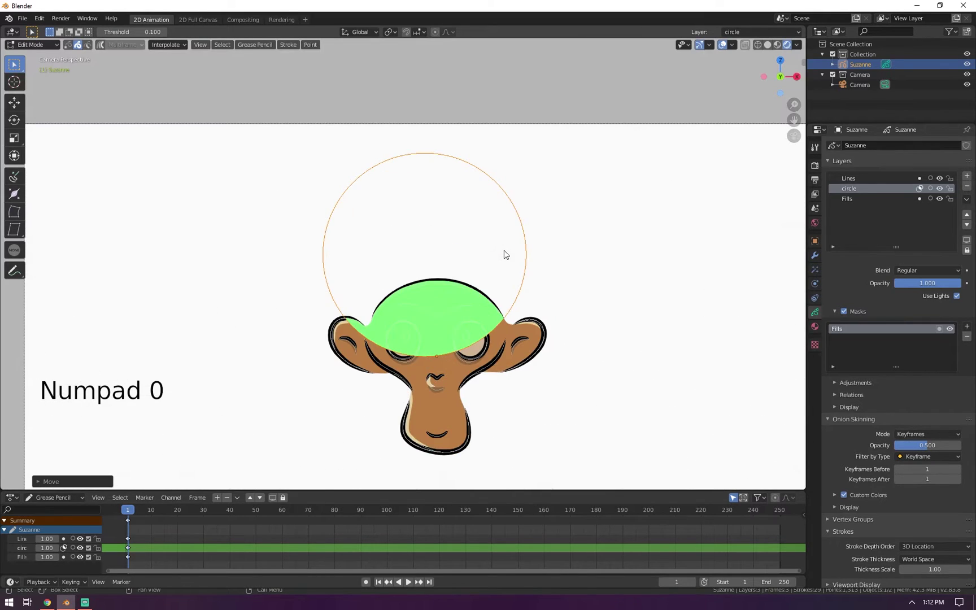
# Move the circle layer above the Lines layer, switching its masking off and back on.
pyautogui.click(920, 188)
pyautogui.click(966, 214)
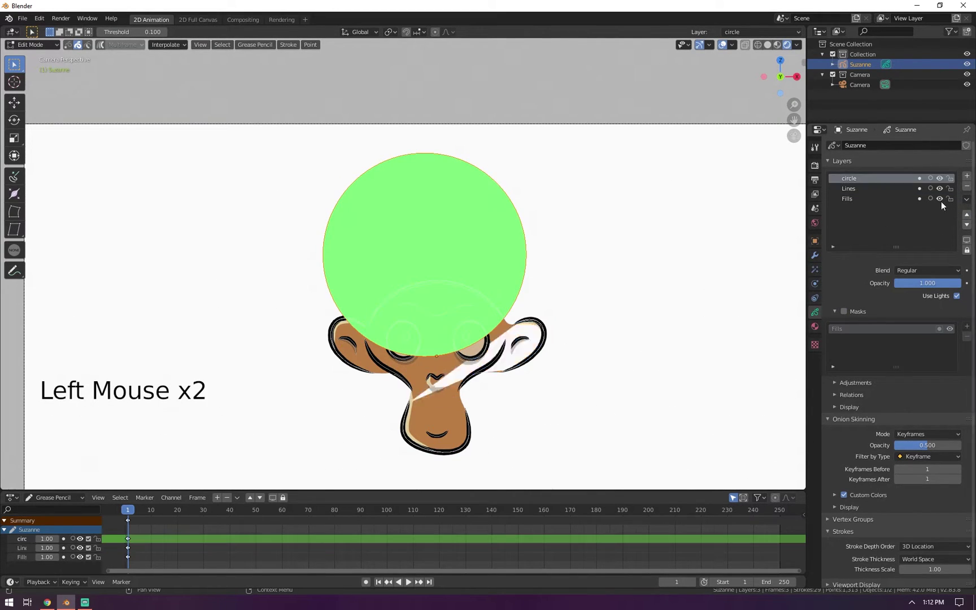
pyautogui.click(920, 177)
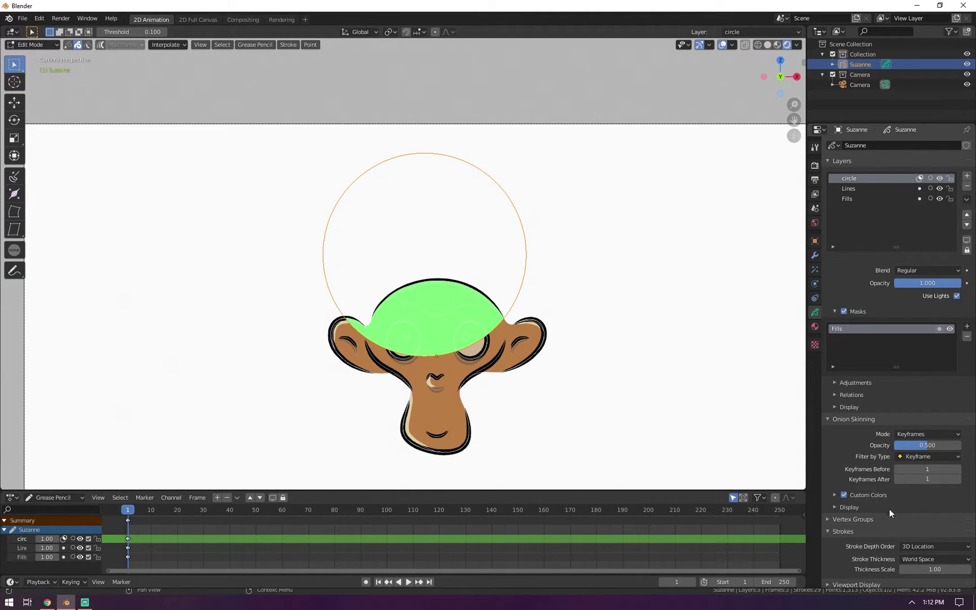
# Set the stroke depth order to 2D Layers and replace the circle layer's Fills mask with Lines.
pyautogui.click(919, 549)
pyautogui.click(915, 555)
pyautogui.click(968, 336)
pyautogui.click(966, 326)
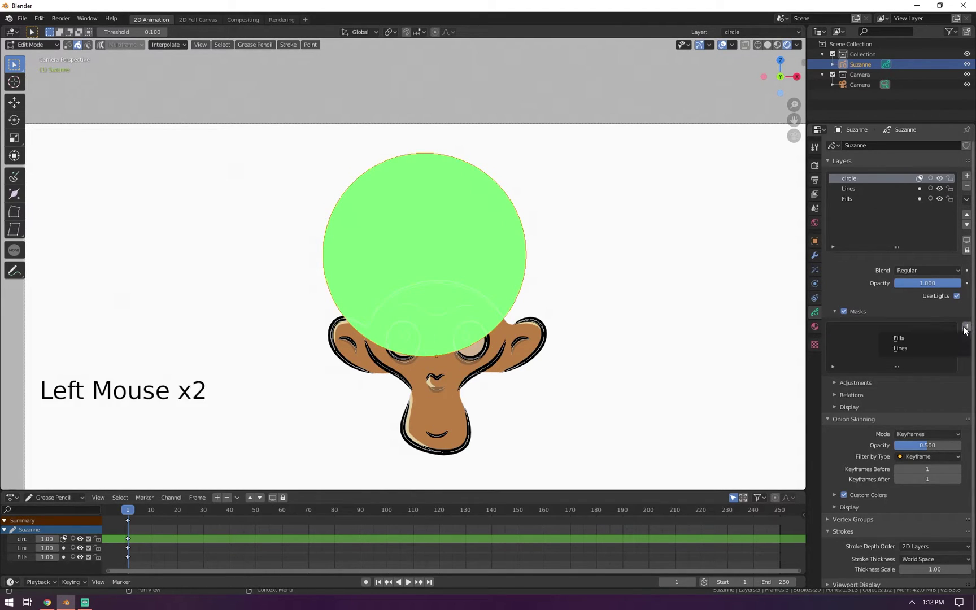
pyautogui.click(903, 339)
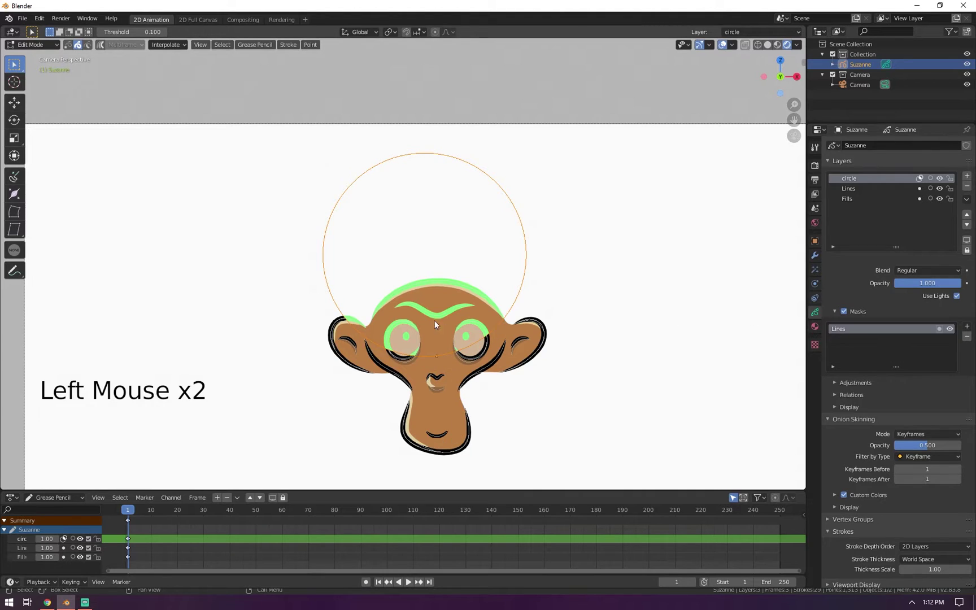
# Play the animation, stop it at about frame 85 and return the monkey to Object Mode.
pyautogui.press('space')
pyautogui.press('Tab')
pyautogui.hotkey('ctrl', 'Tab')
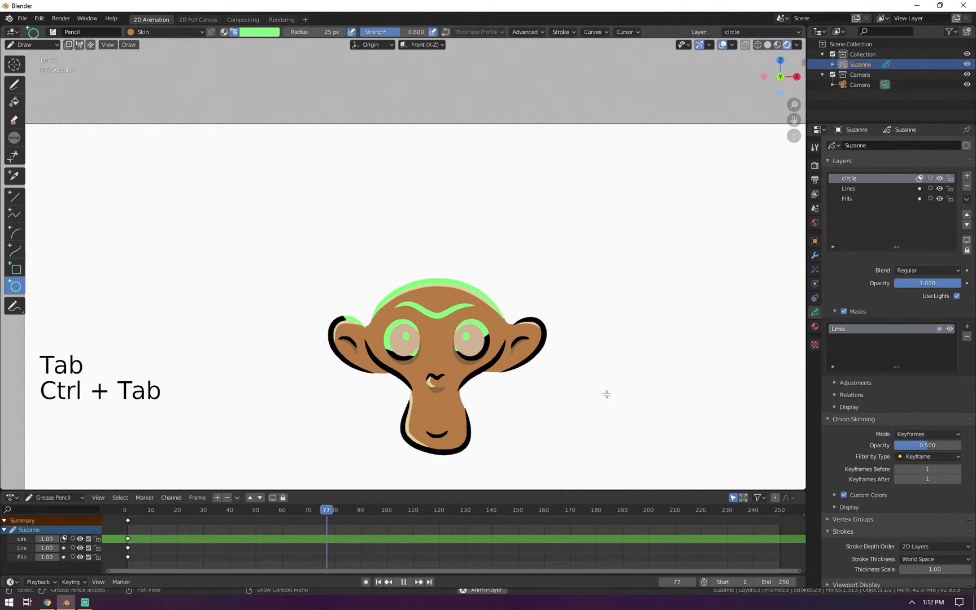
pyautogui.press('space')
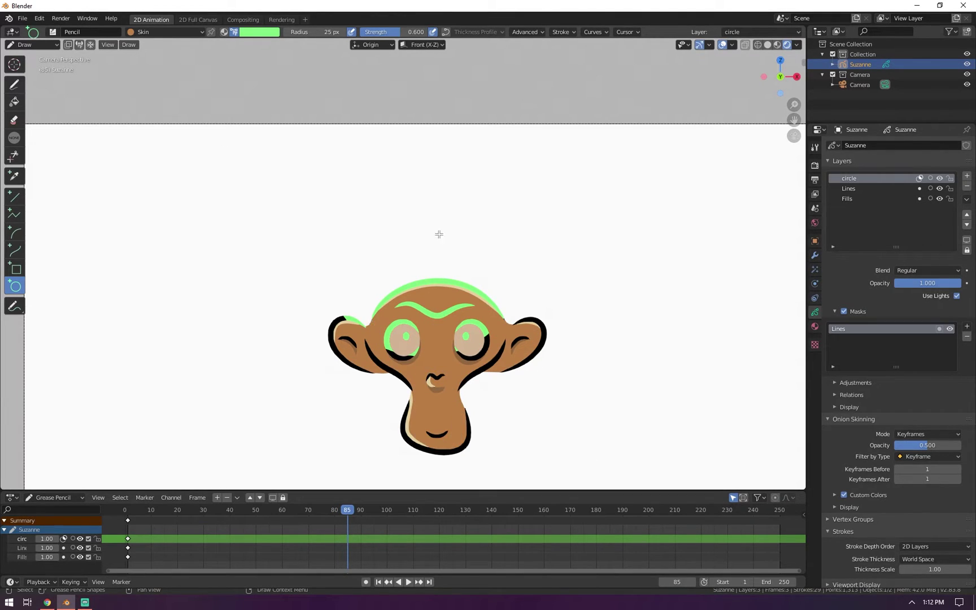
pyautogui.press('Tab')
pyautogui.press('Tab')
pyautogui.press('Tab')
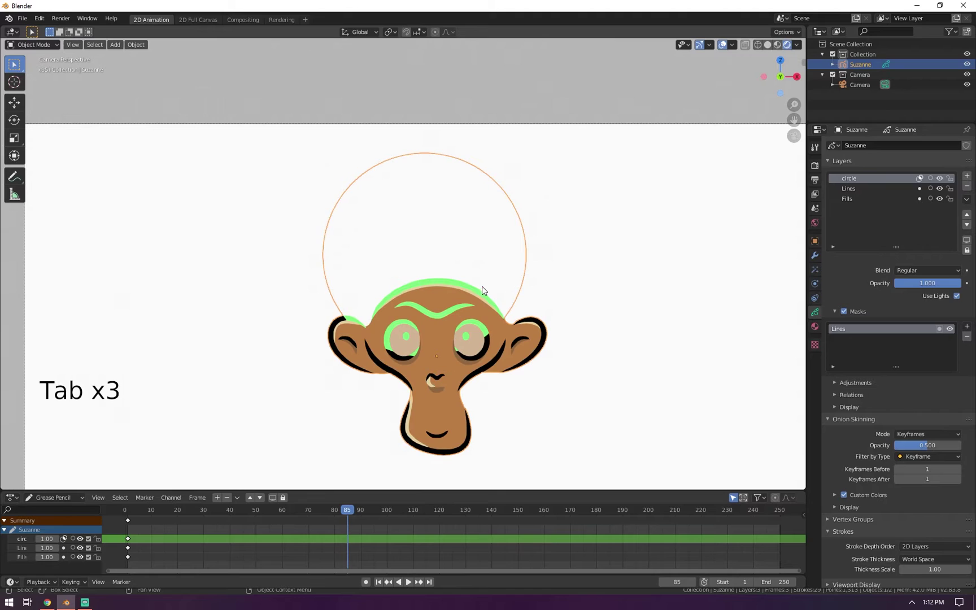
pyautogui.press('x')
pyautogui.click(427, 159)
pyautogui.hotkey('ctrl', 'z')
# Delete the circle stroke in Edit Mode and remove the circle layer from the monkey.
pyautogui.press('Tab')
pyautogui.click(426, 164)
pyautogui.press('x')
pyautogui.click(425, 161)
pyautogui.press('Tab')
pyautogui.click(967, 186)
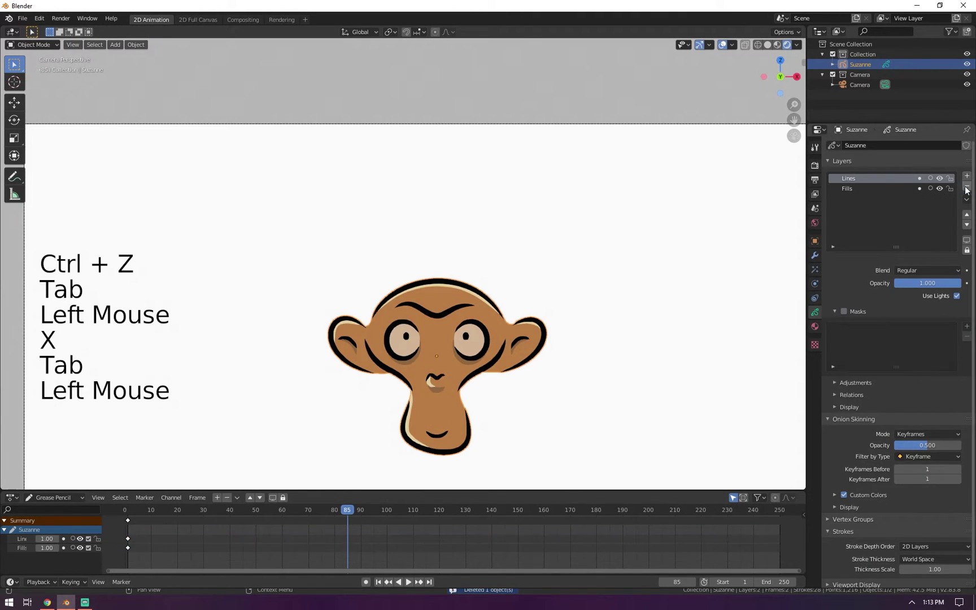
# Select the existing camera beside the monkey and delete it.
pyautogui.moveTo(183, 246); pyautogui.dragTo(268, 221, button='middle')
pyautogui.scroll(-2, 280, 210)
pyautogui.keyDown('shift'); pyautogui.moveTo(268, 222); pyautogui.dragTo(276, 229, button='middle'); pyautogui.keyUp('shift')
pyautogui.scroll(1, 337, 217)
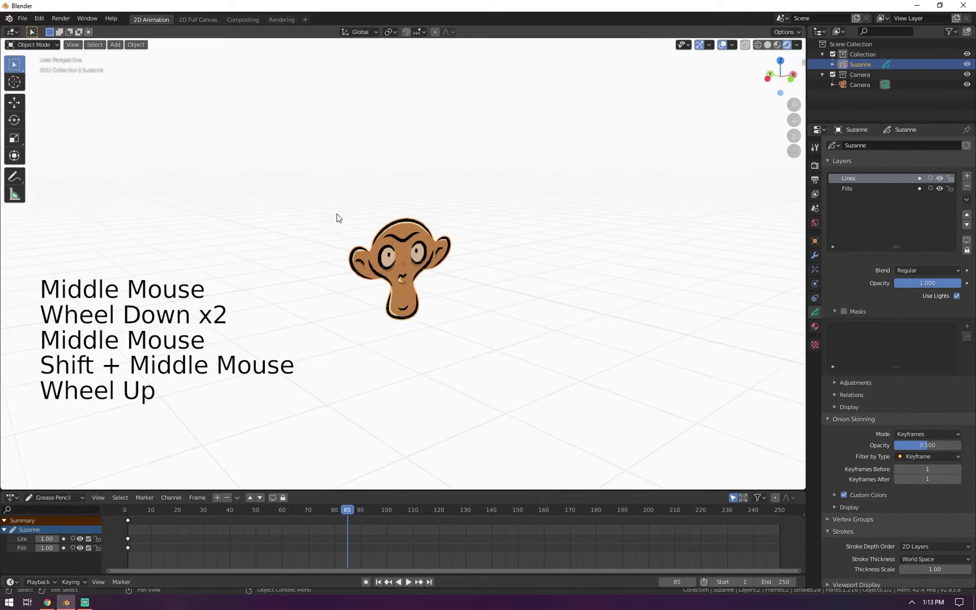
pyautogui.scroll(-3, 337, 218)
pyautogui.moveTo(339, 218); pyautogui.dragTo(434, 264, button='middle')
pyautogui.click(465, 272)
pyautogui.press('x')
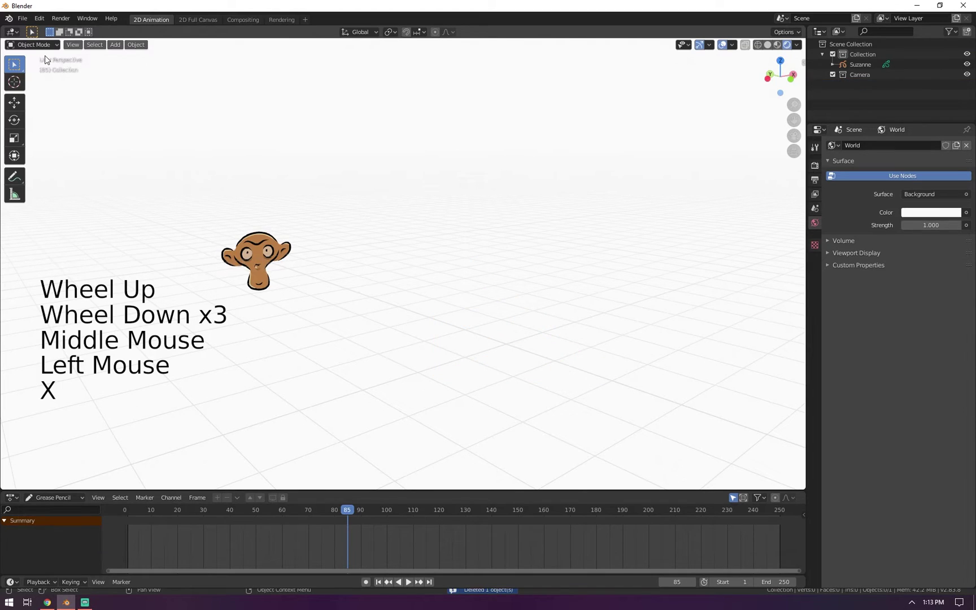
# Search the add-on preferences for "camera" and check that Camera: Add Camera Rigs is enabled.
pyautogui.click(39, 18)
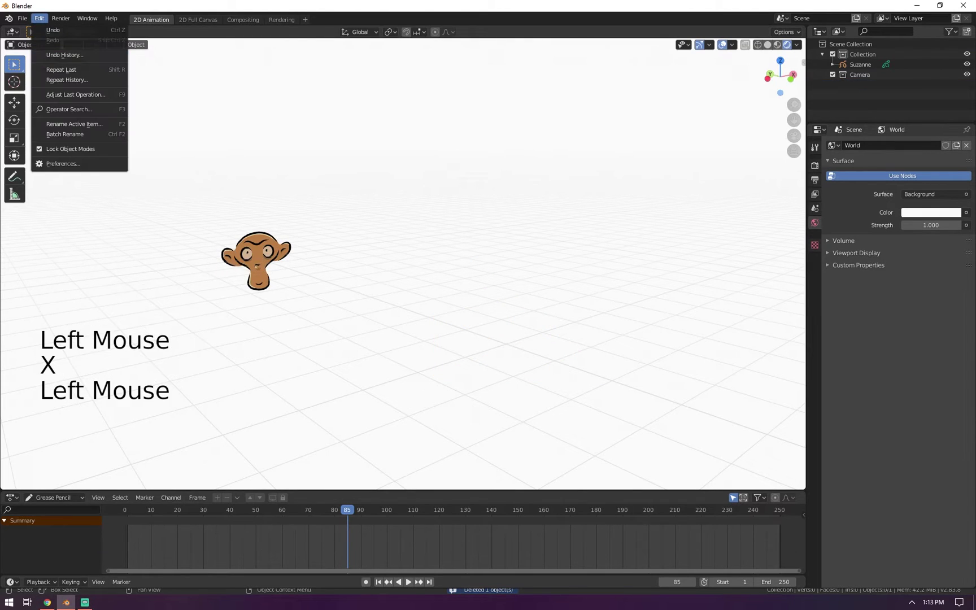
pyautogui.click(39, 18)
pyautogui.click(57, 167)
pyautogui.click(283, 72)
pyautogui.write('camera')
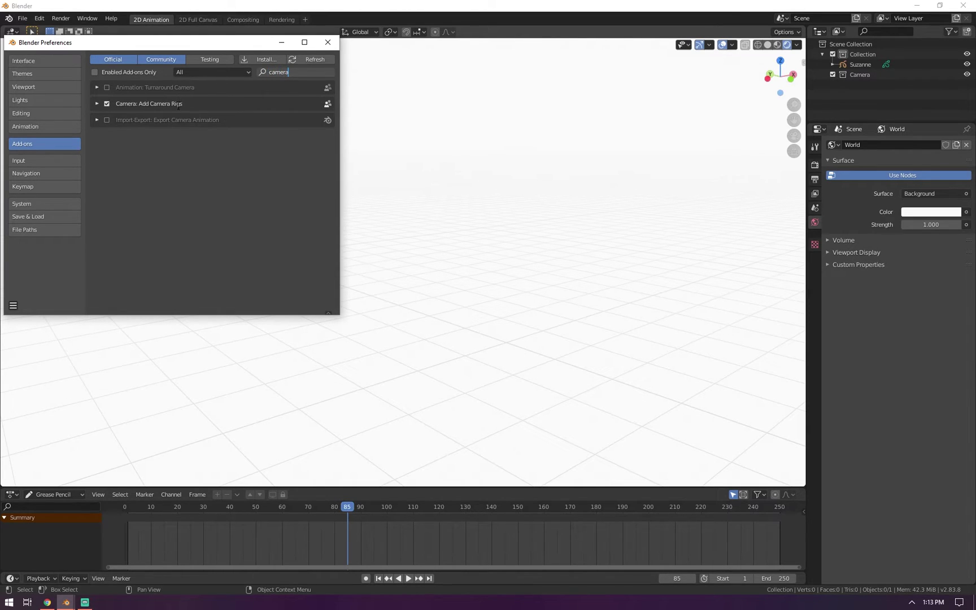
pyautogui.press('Return')
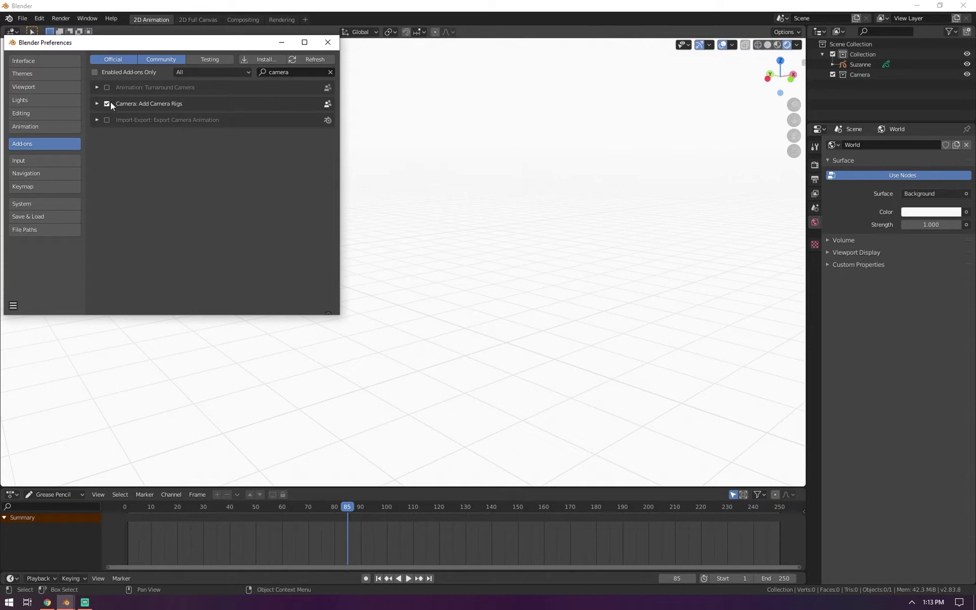
pyautogui.click(327, 42)
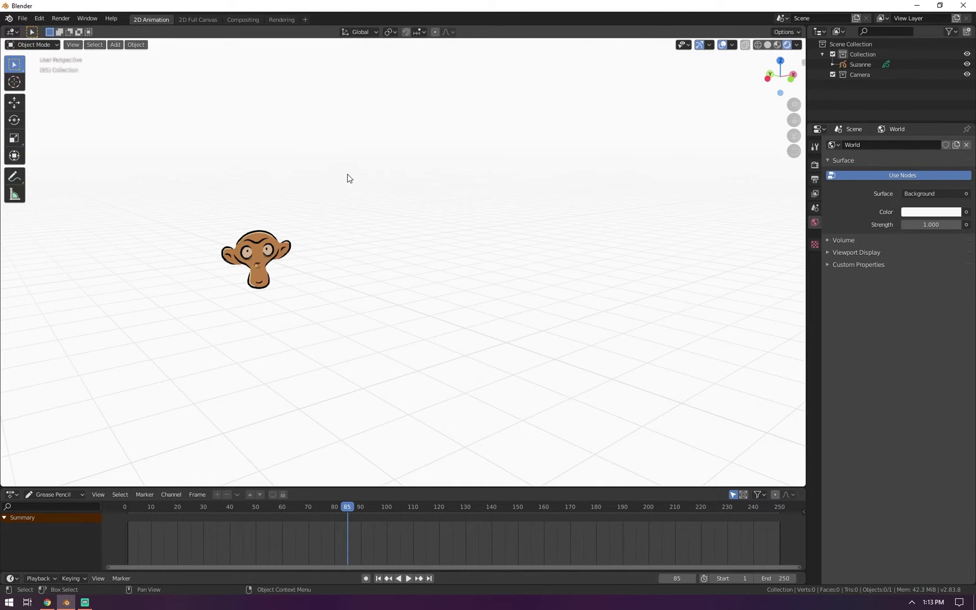
# Add a 2D Camera Rig to the scene.
pyautogui.click(733, 45)
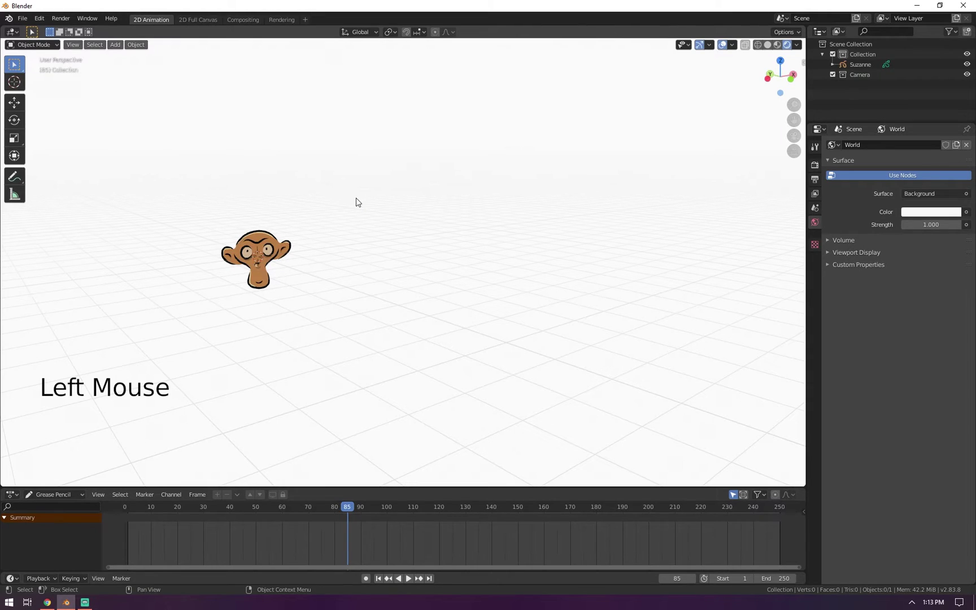
pyautogui.press('shift')
pyautogui.hotkey('shift', 'a')
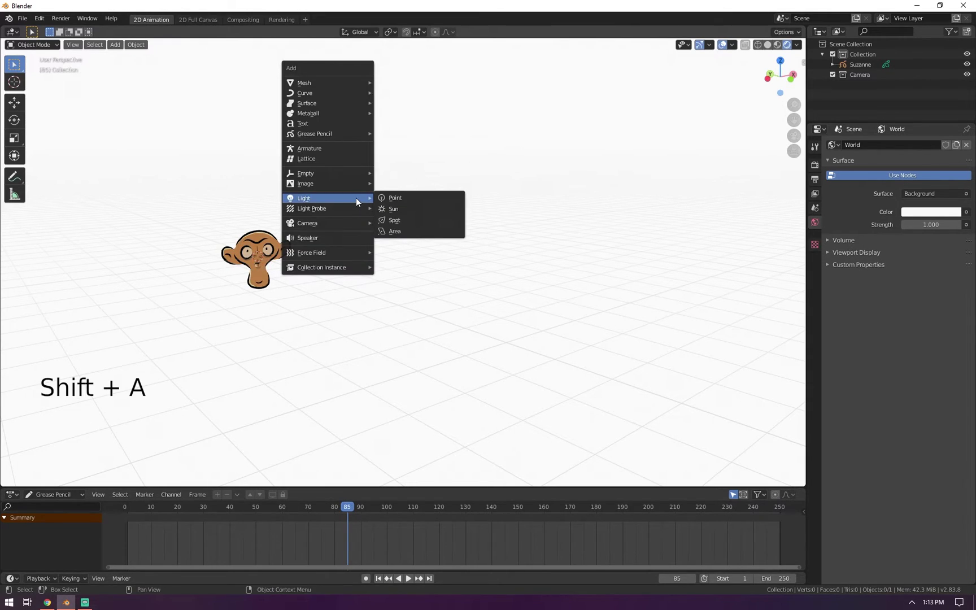
pyautogui.moveTo(327, 223)
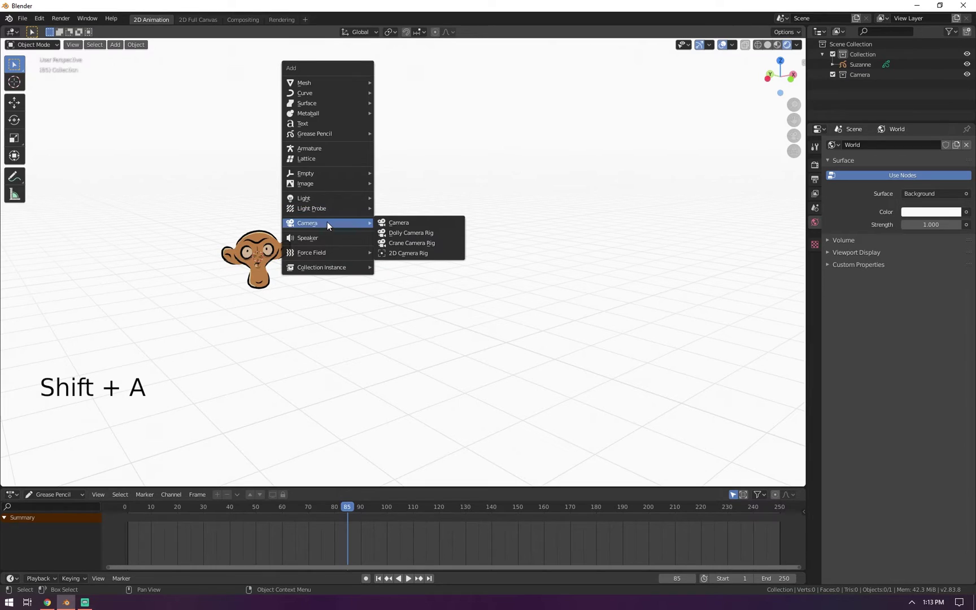
pyautogui.click(419, 254)
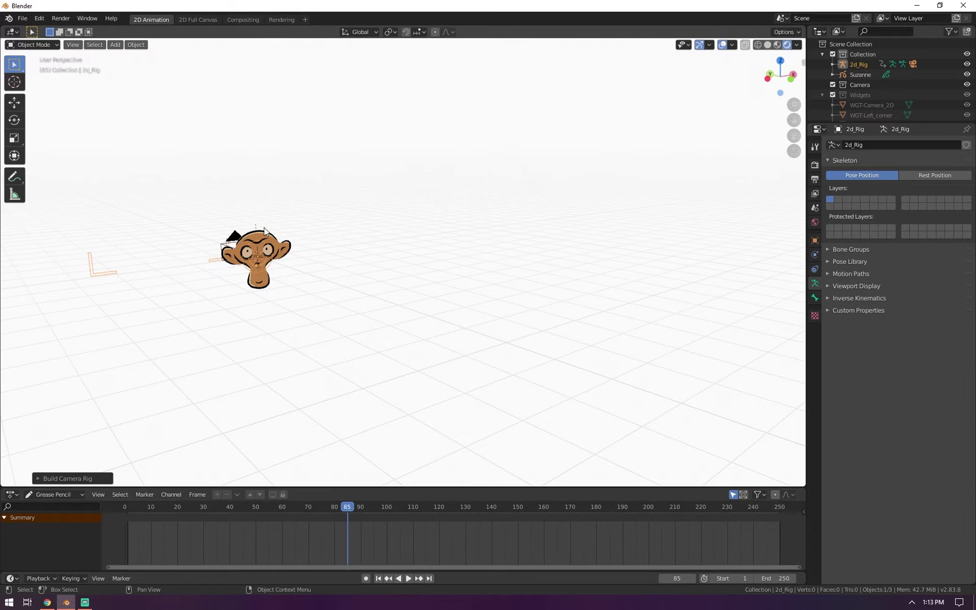
# Split the 3D viewport into two side-by-side views and make the new one a camera view with overlays hidden.
pyautogui.moveTo(253, 203); pyautogui.dragTo(325, 301, button='middle')
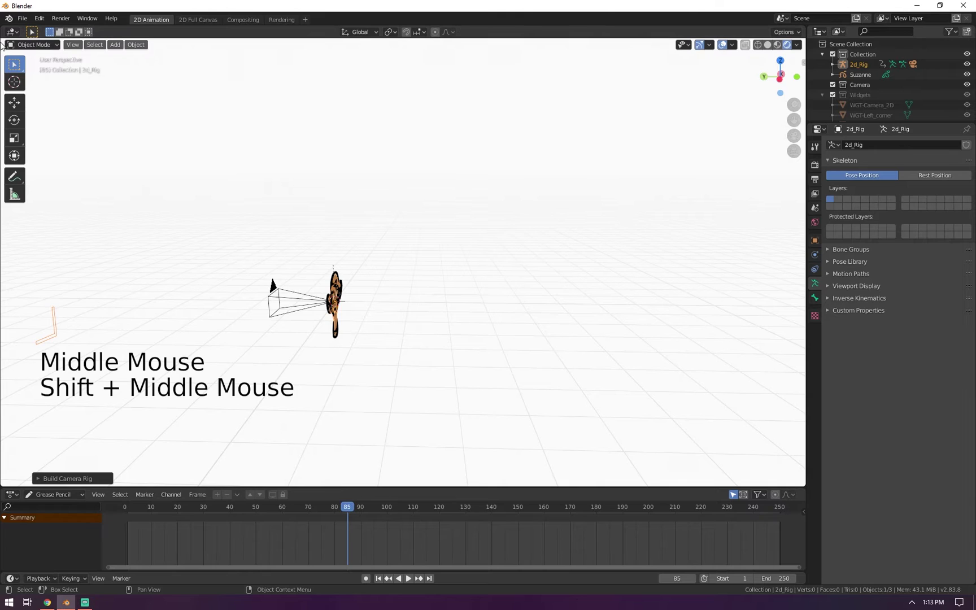
pyautogui.click(46, 102)
pyautogui.moveTo(3, 483); pyautogui.dragTo(241, 339)
pyautogui.press('KP_0')
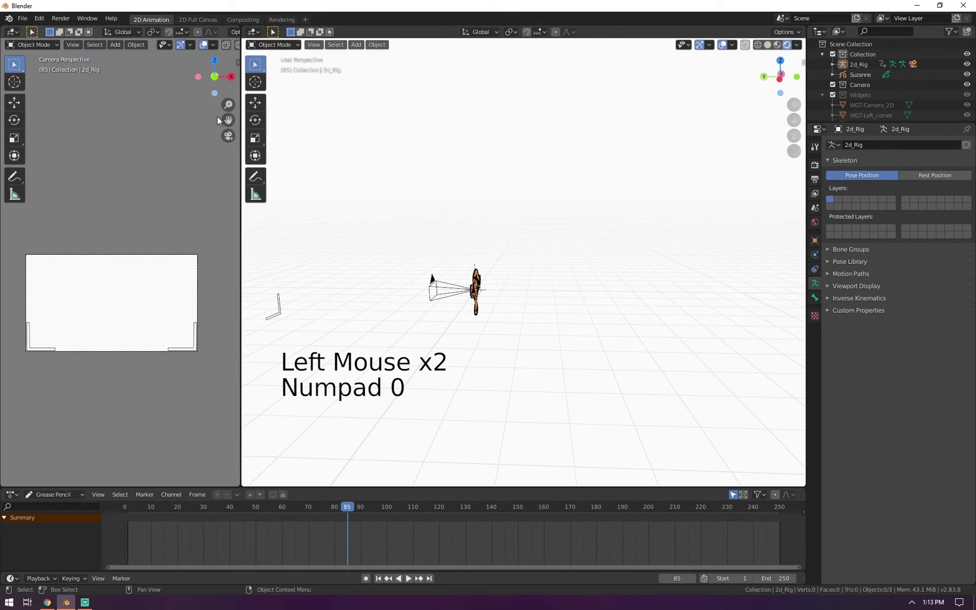
pyautogui.click(203, 46)
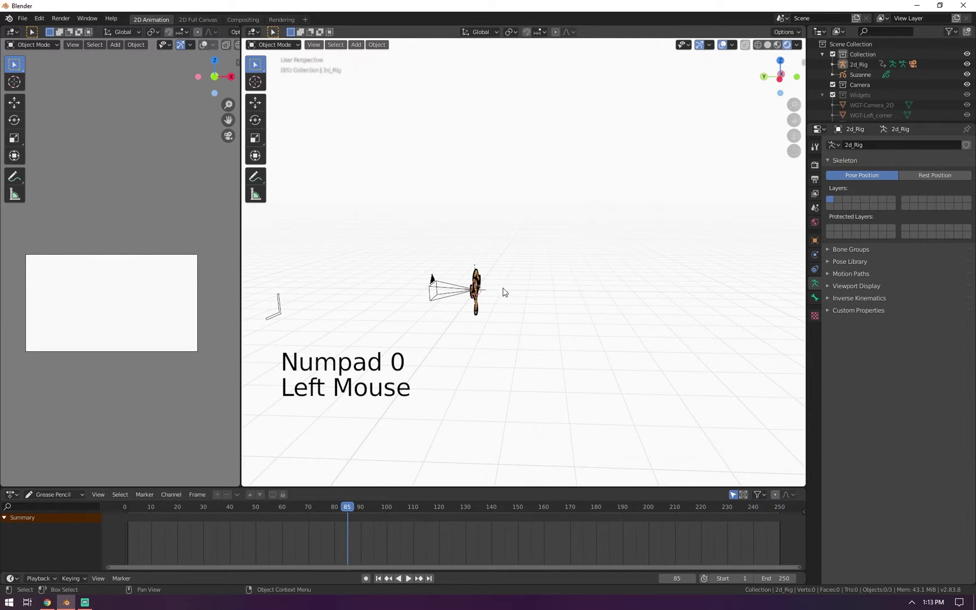
# Move the 2D camera rig back along the Y axis to frame the monkey, and fit the camera view without its toolbar.
pyautogui.click(476, 289)
pyautogui.click(855, 67)
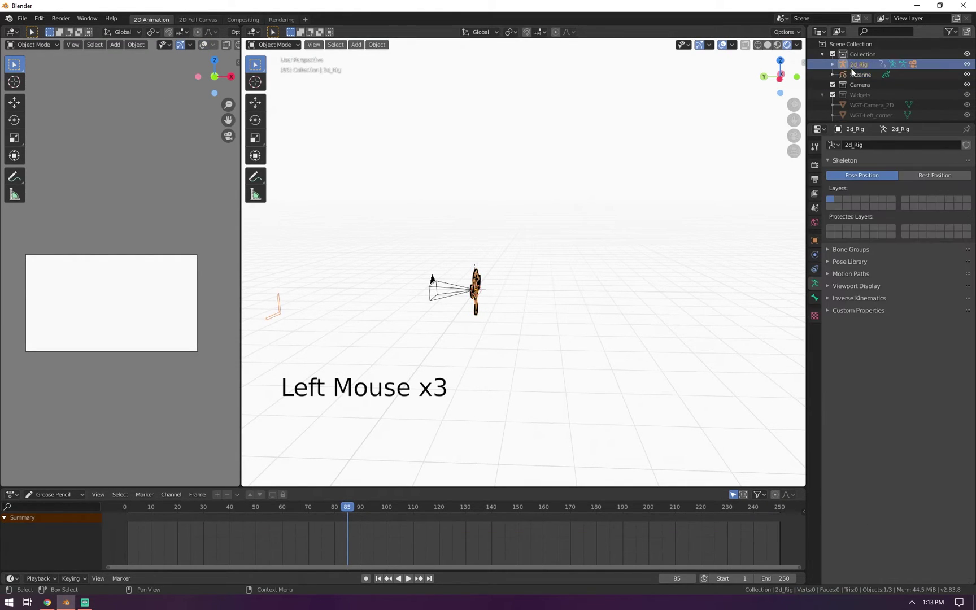
pyautogui.press('g')
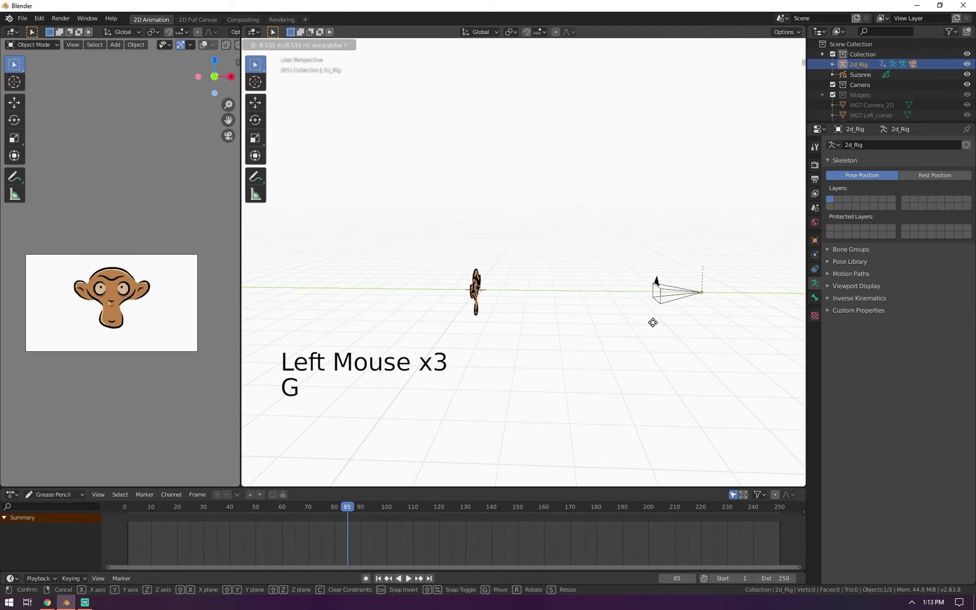
pyautogui.click(611, 333)
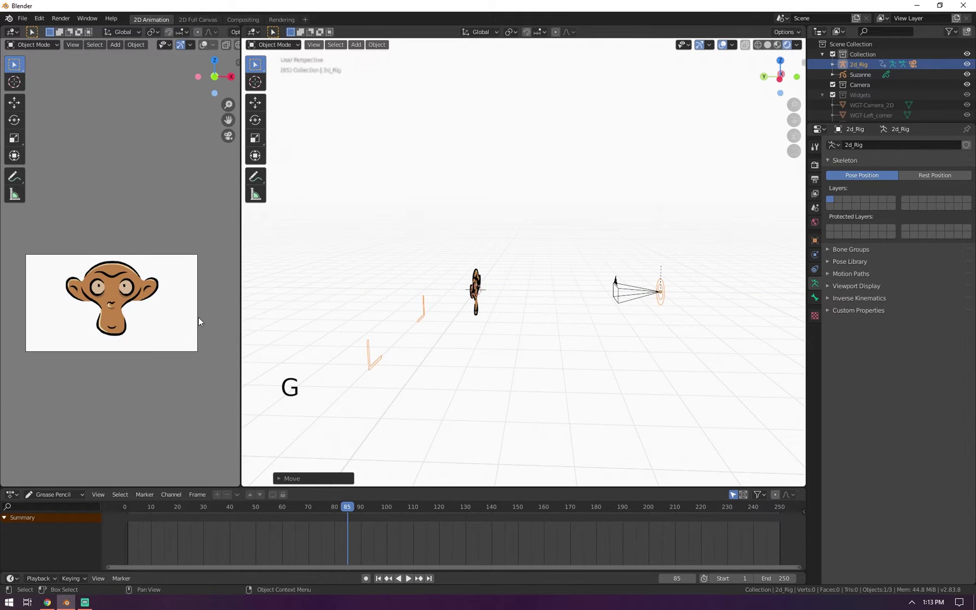
pyautogui.press('Home')
pyautogui.press('t')
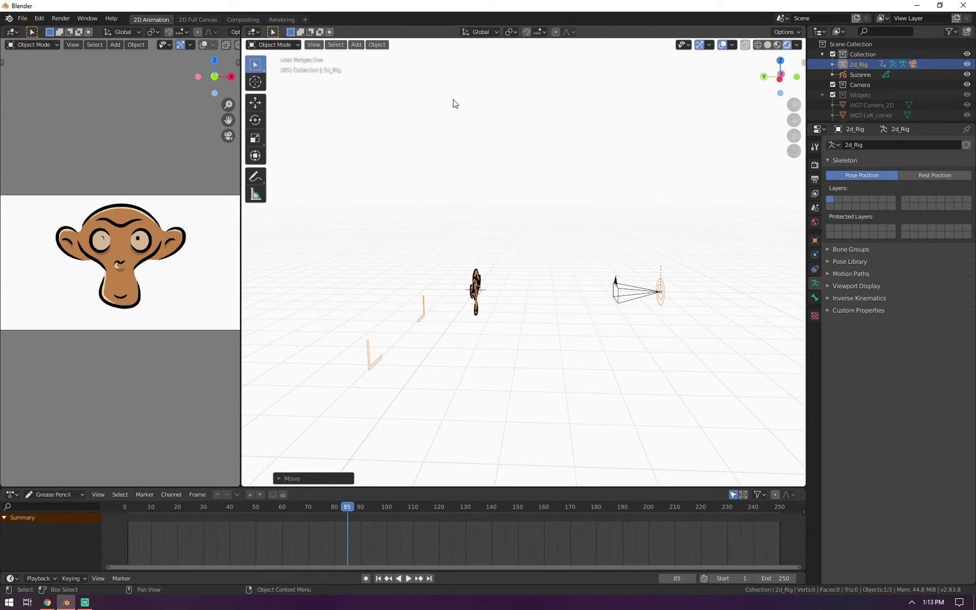
# Switch the 2D camera rig to Pose Mode and select its Left_corner bone.
pyautogui.click(382, 350)
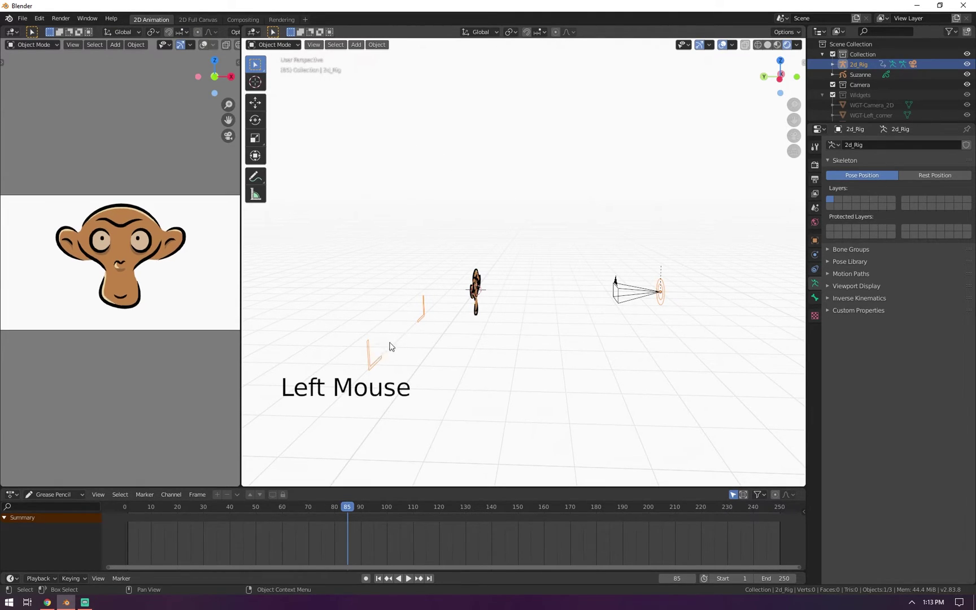
pyautogui.click(860, 66)
pyautogui.click(265, 45)
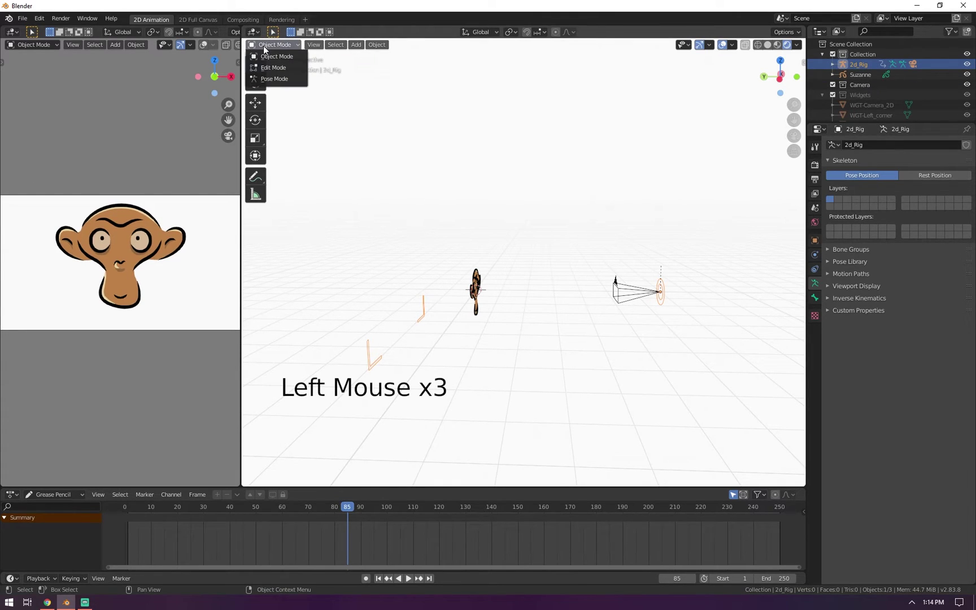
pyautogui.click(280, 78)
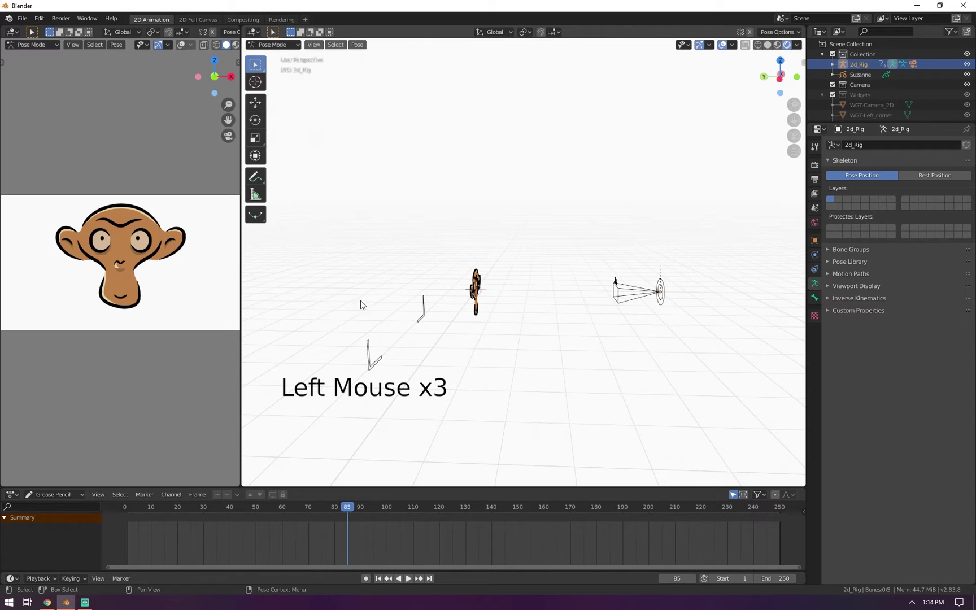
pyautogui.click(365, 353)
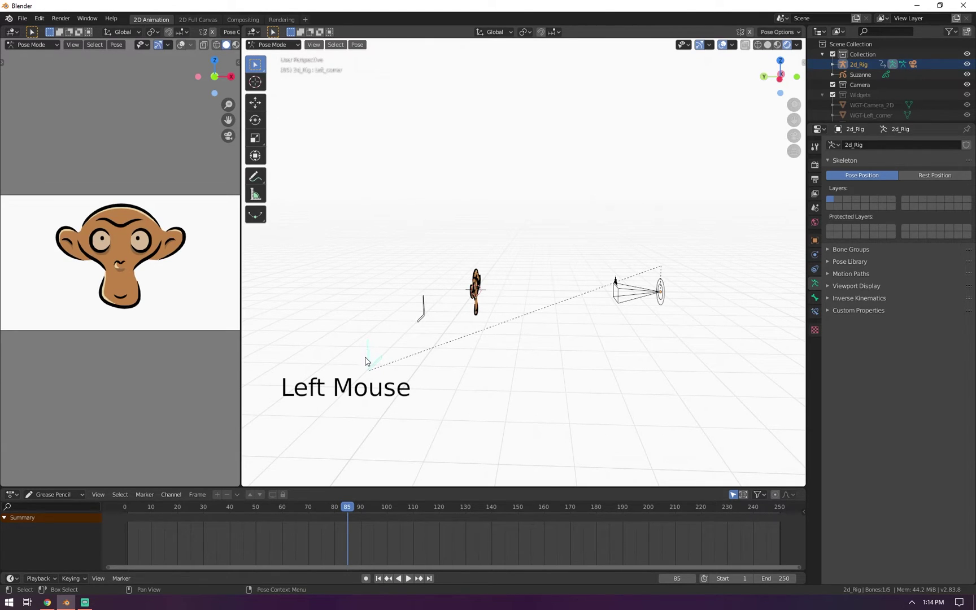
# Try moving the rig's Left_corner bone and then its Right_corner bone.
pyautogui.press('g')
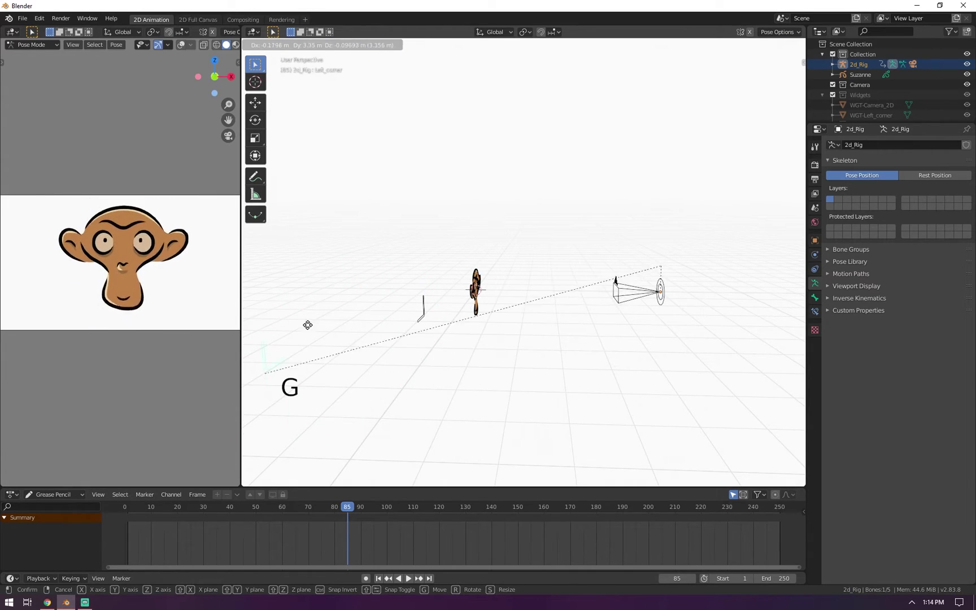
pyautogui.click(432, 292)
pyautogui.click(425, 296)
pyautogui.press('g')
pyautogui.press('Escape')
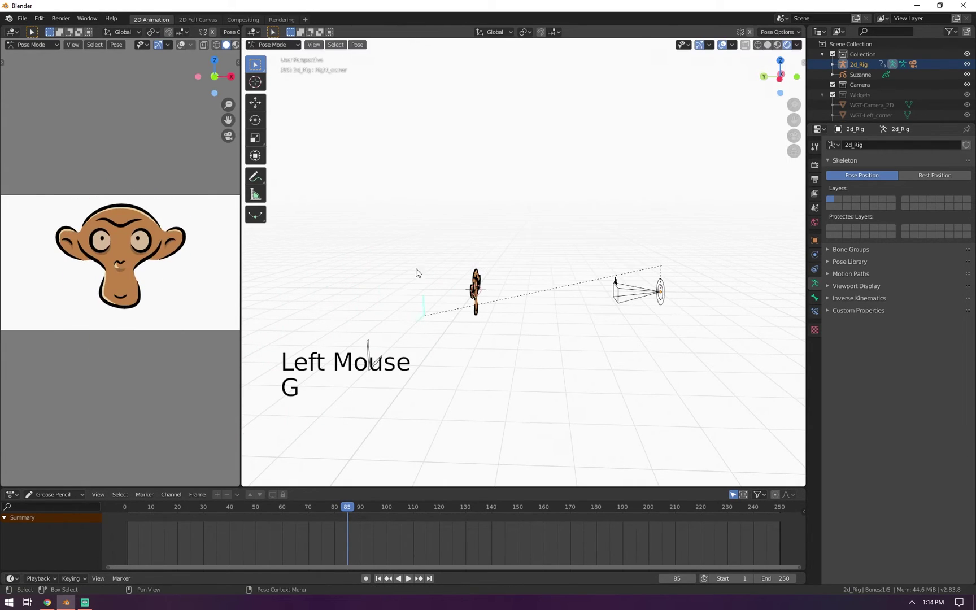
# Select both corner bones and move them about -3.05 m along global Y to the monkey's plane, working from the right side view.
pyautogui.click(662, 295)
pyautogui.click(661, 294)
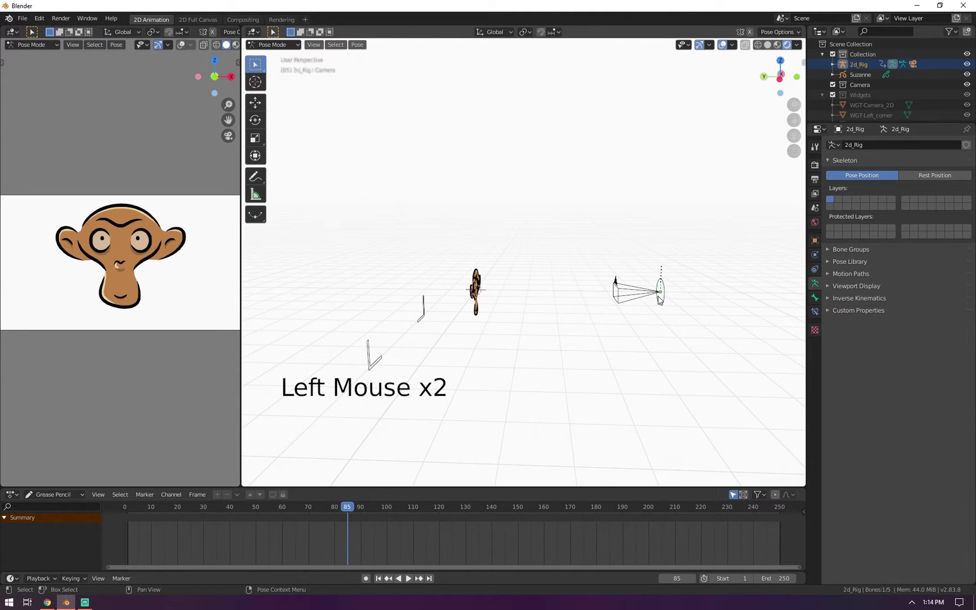
pyautogui.click(368, 354)
pyautogui.keyDown('shift'); pyautogui.click(423, 310); pyautogui.keyUp('shift')
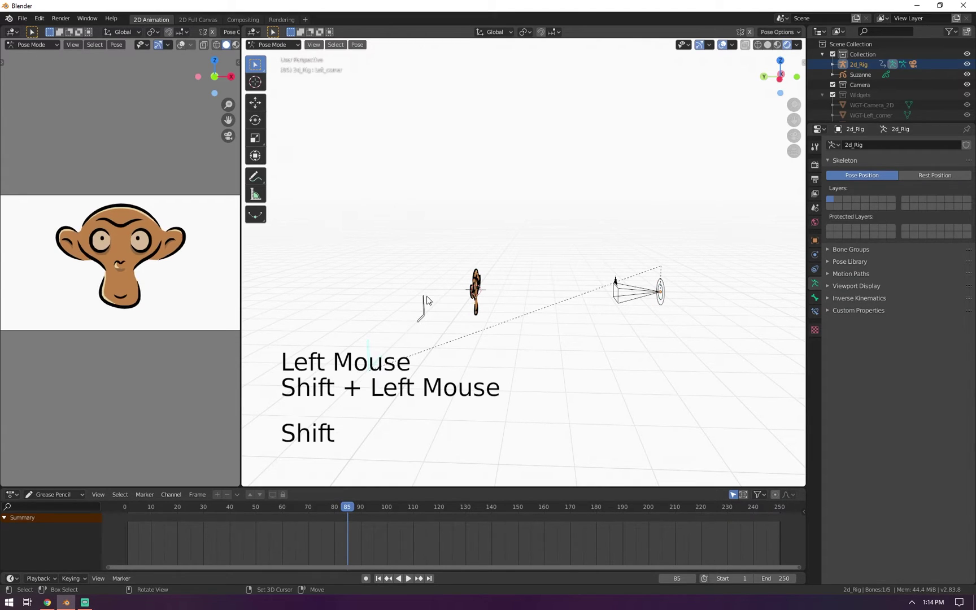
pyautogui.keyDown('shift'); pyautogui.moveTo(450, 338); pyautogui.dragTo(584, 277, button='middle'); pyautogui.keyUp('shift')
pyautogui.scroll(2, 555, 343)
pyautogui.moveTo(532, 269); pyautogui.dragTo(663, 284, button='middle')
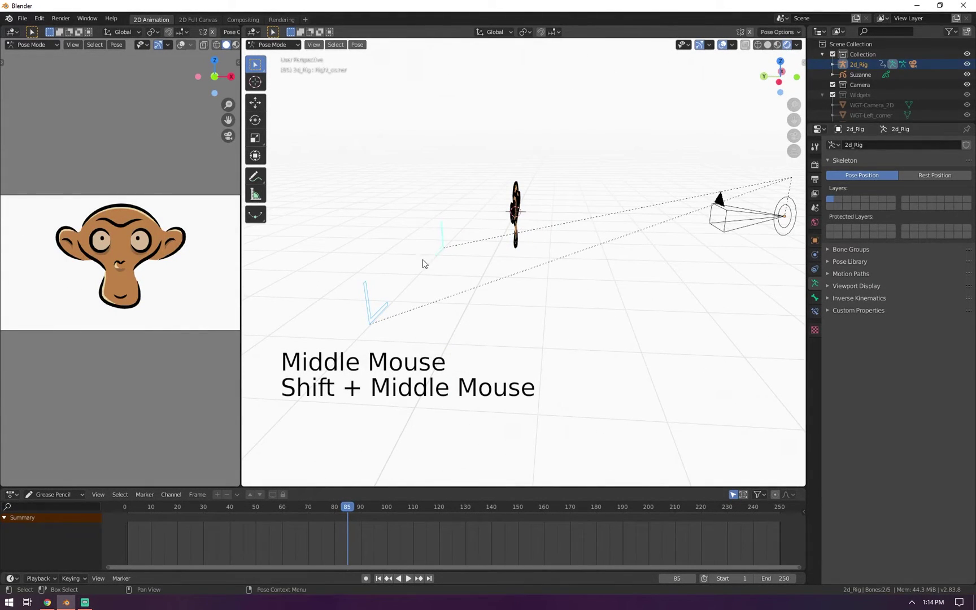
pyautogui.press('KP_1')
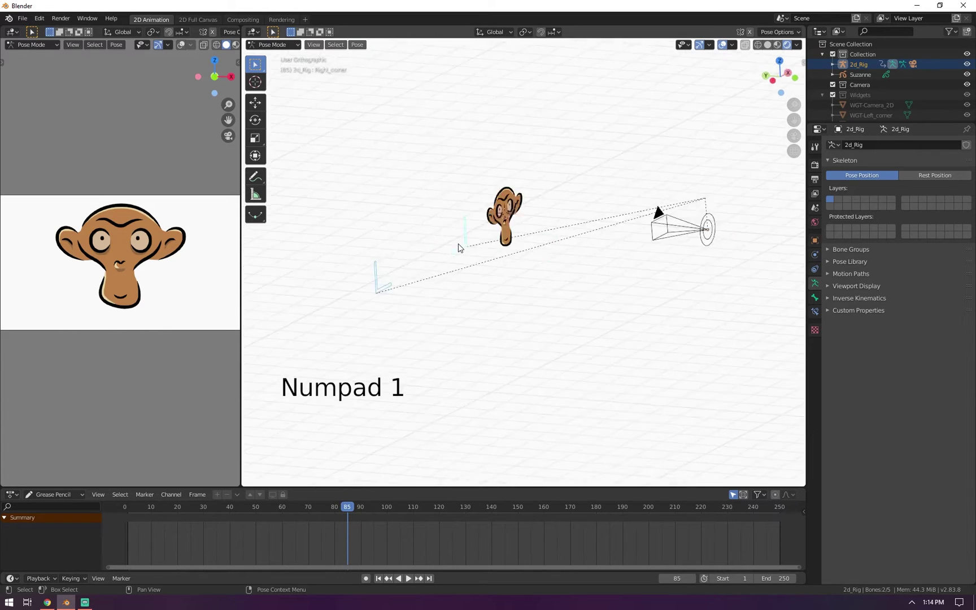
pyautogui.press('KP_3')
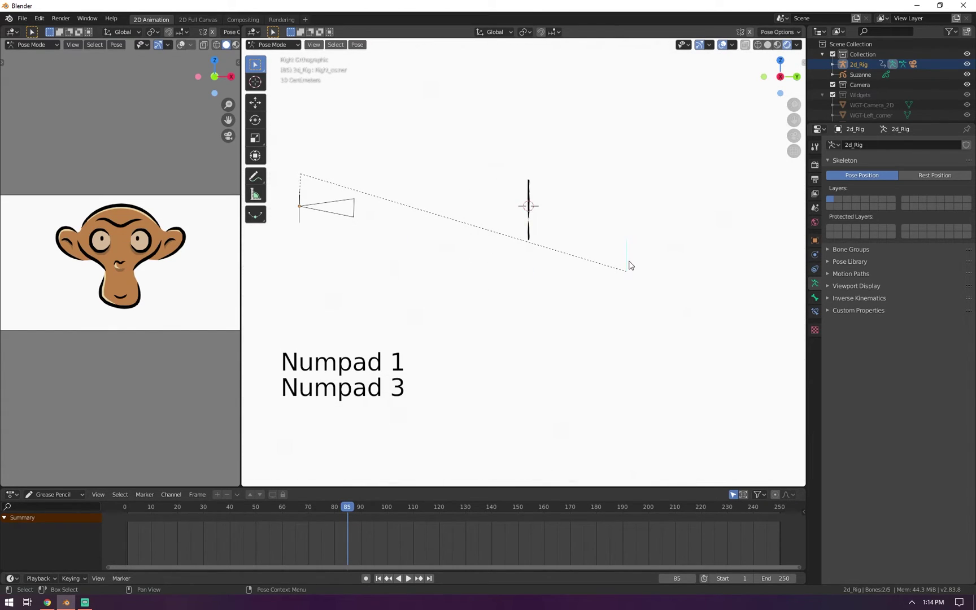
pyautogui.press('g')
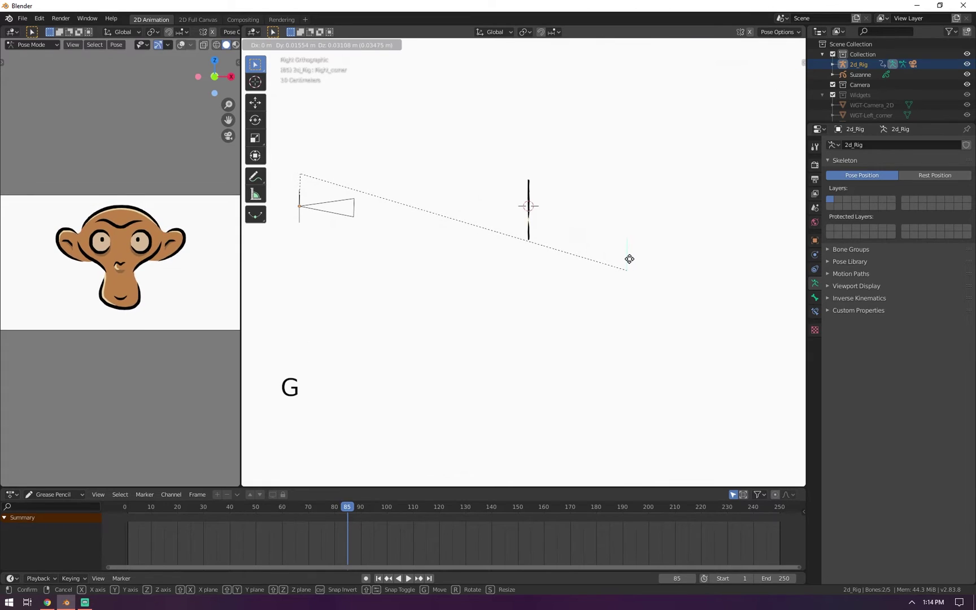
pyautogui.press('y')
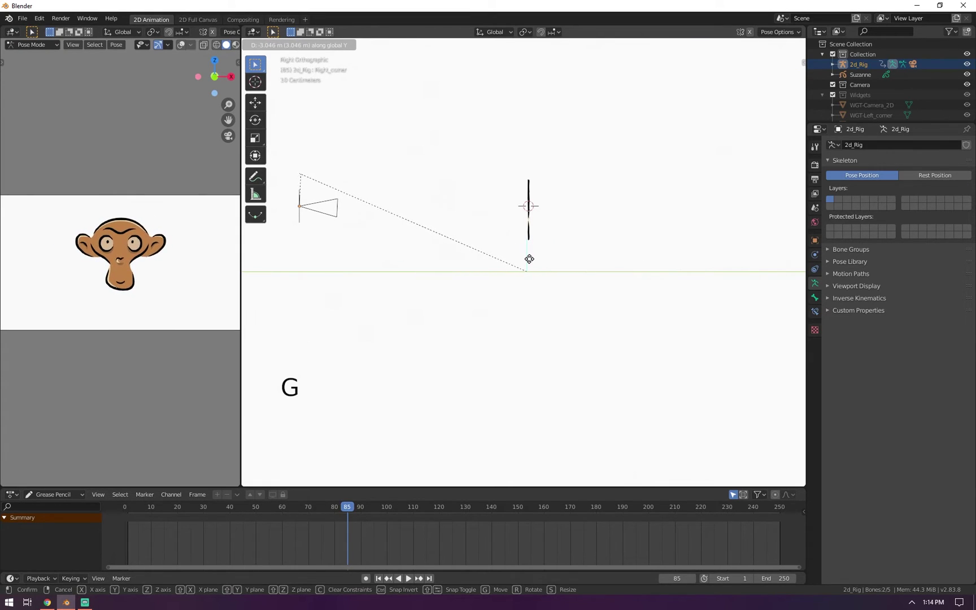
pyautogui.click(529, 258)
# Select the rig's Camera bone and move it about 2.74 m along global Y toward the monkey.
pyautogui.moveTo(532, 259); pyautogui.dragTo(633, 300, button='middle')
pyautogui.click(621, 284)
pyautogui.click(634, 299)
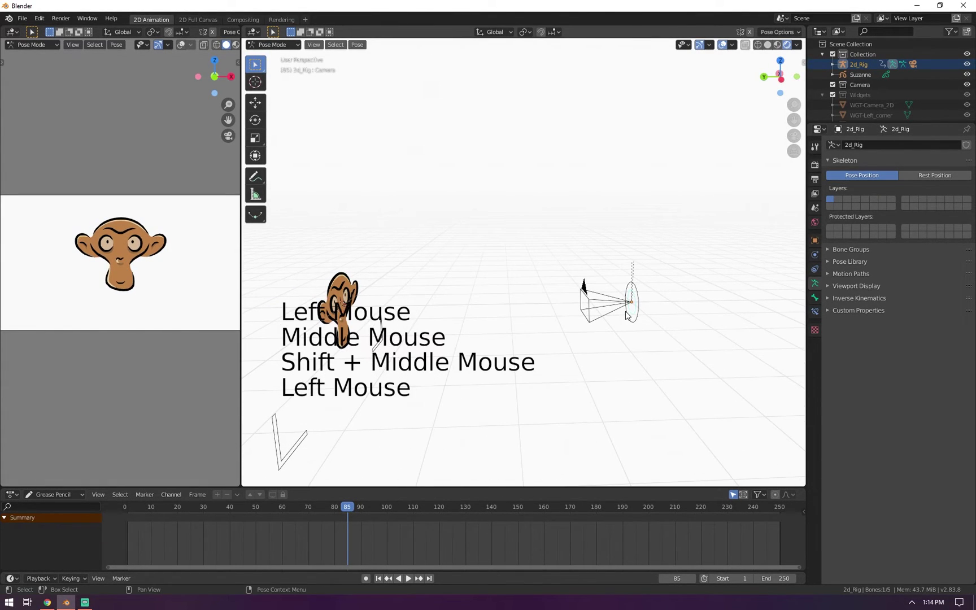
pyautogui.click(859, 310)
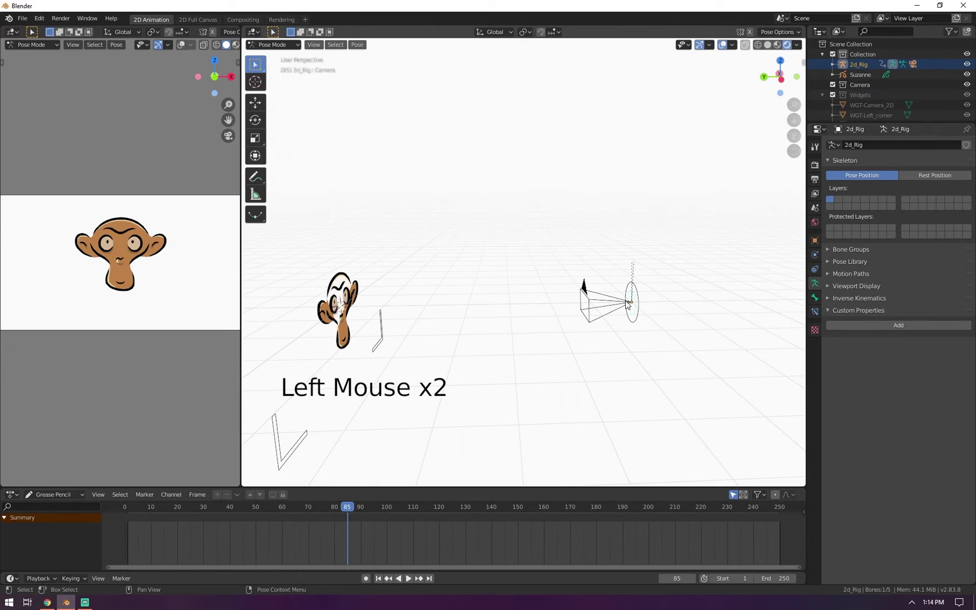
pyautogui.press('g')
pyautogui.press('y')
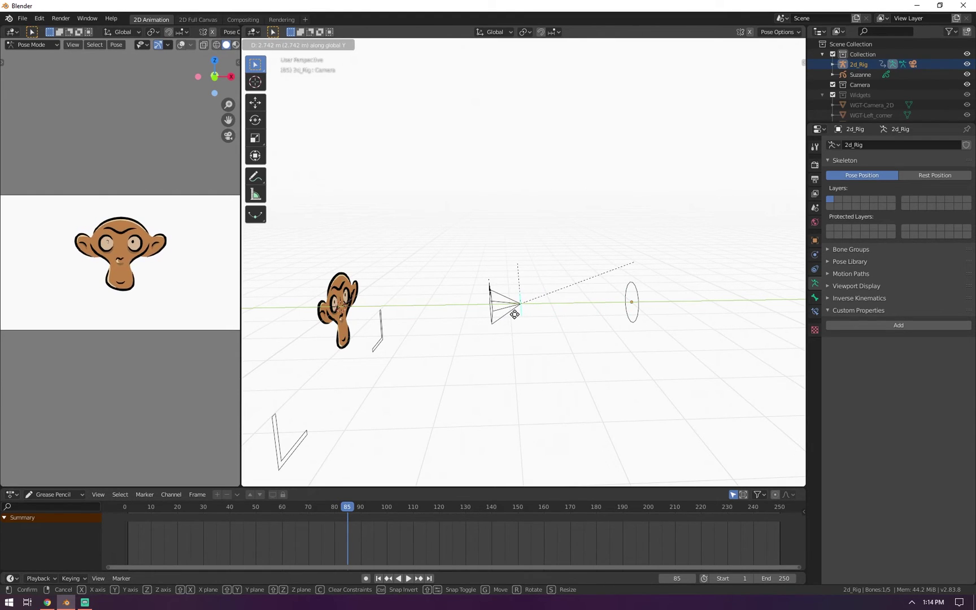
pyautogui.click(514, 314)
# Try shifting the Camera bone further along global Y, and clear its location.
pyautogui.click(374, 347)
pyautogui.keyDown('shift'); pyautogui.click(275, 450); pyautogui.keyUp('shift')
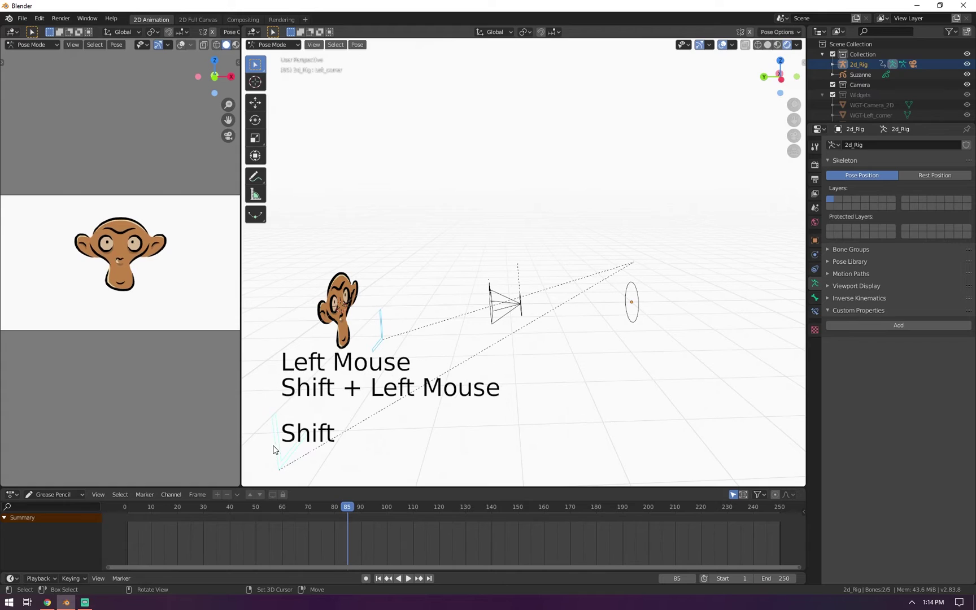
pyautogui.click(522, 313)
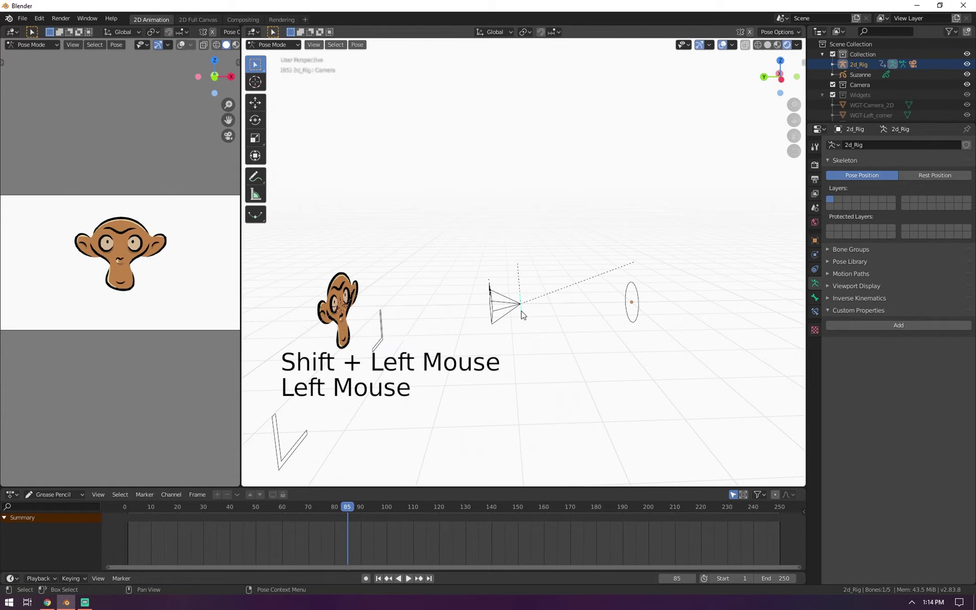
pyautogui.press('g')
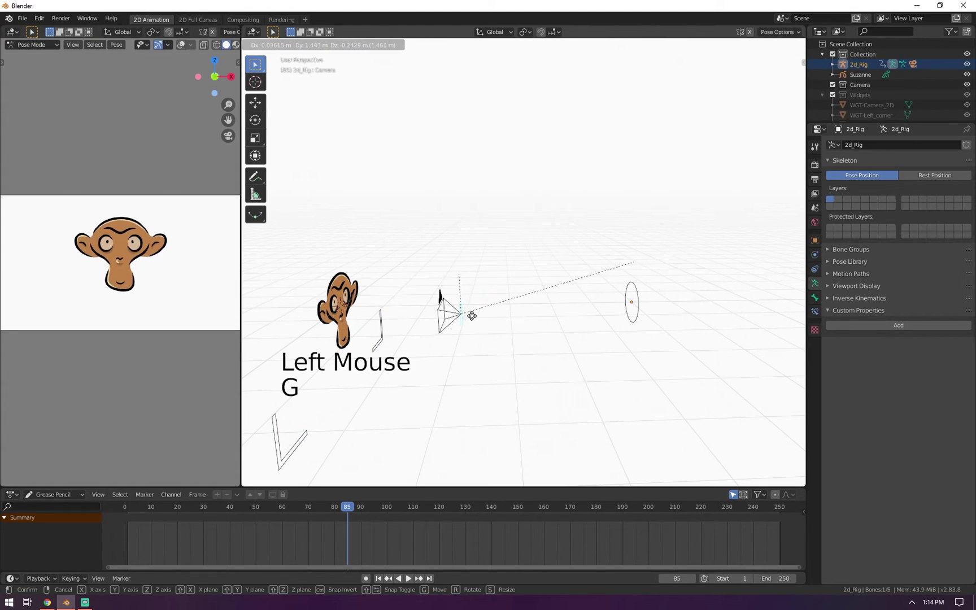
pyautogui.press('y')
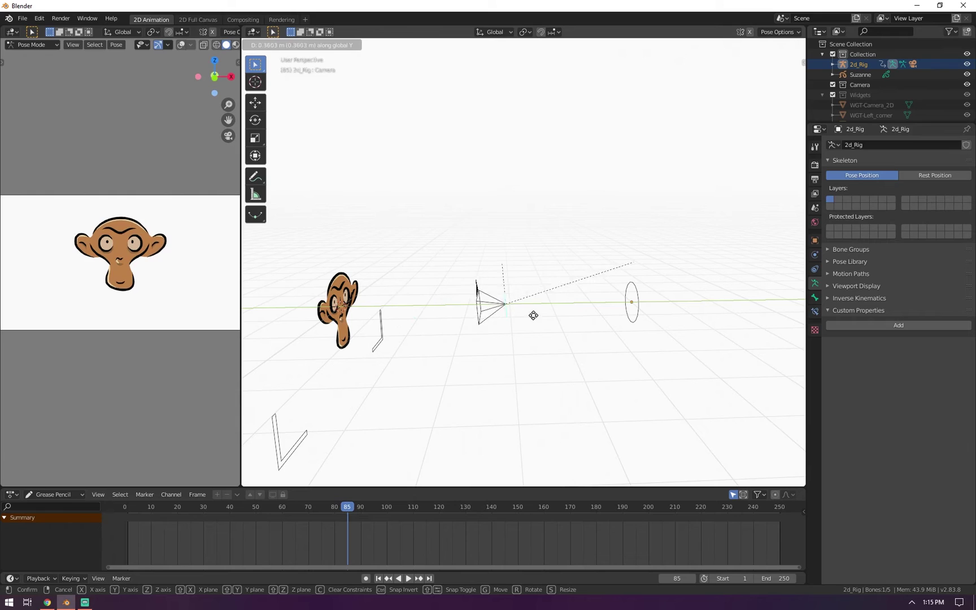
pyautogui.rightClick(628, 312)
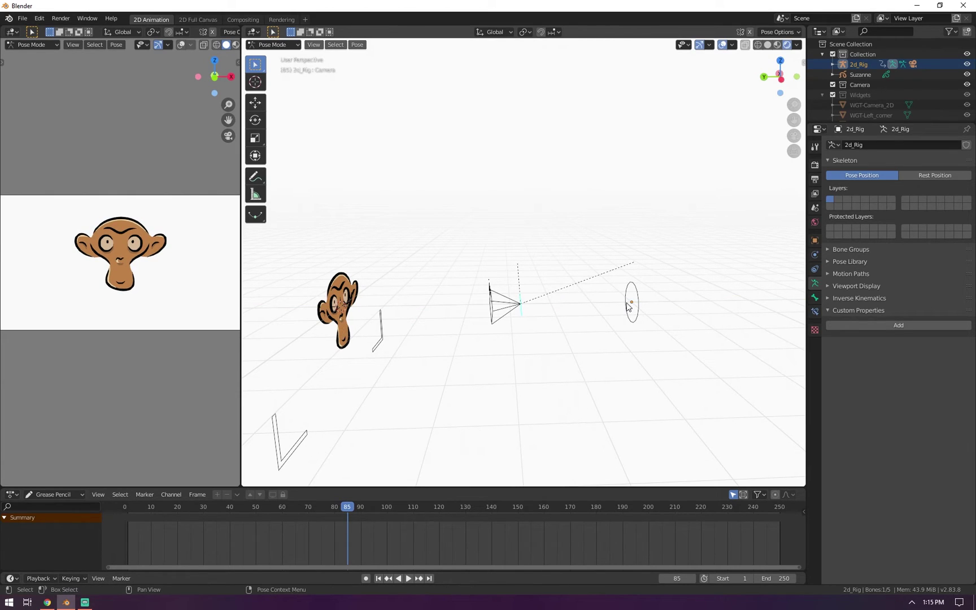
pyautogui.hotkey('alt', 'g')
# Try moving the rig's Root bone to shift the whole camera rig.
pyautogui.click(637, 297)
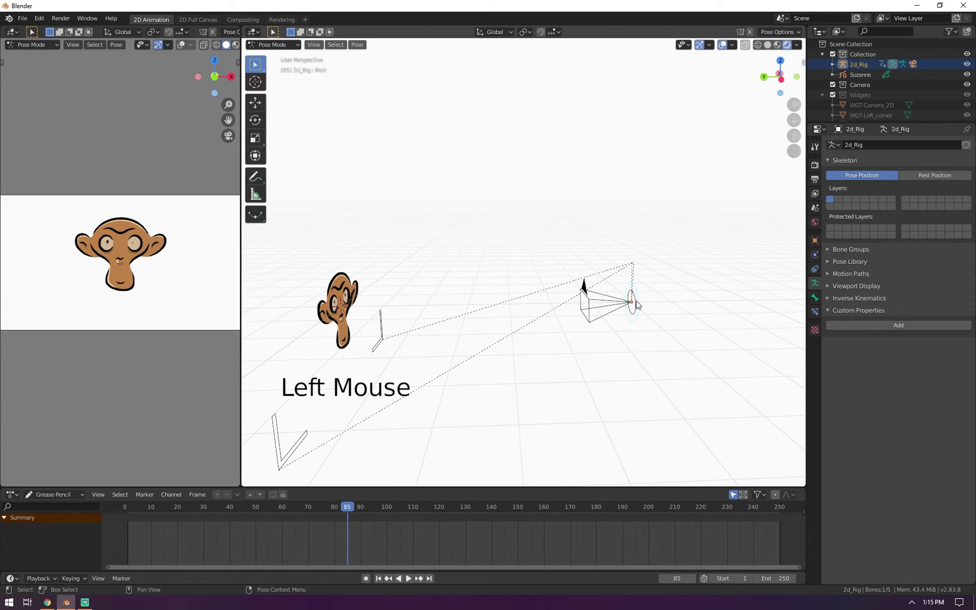
pyautogui.press('g')
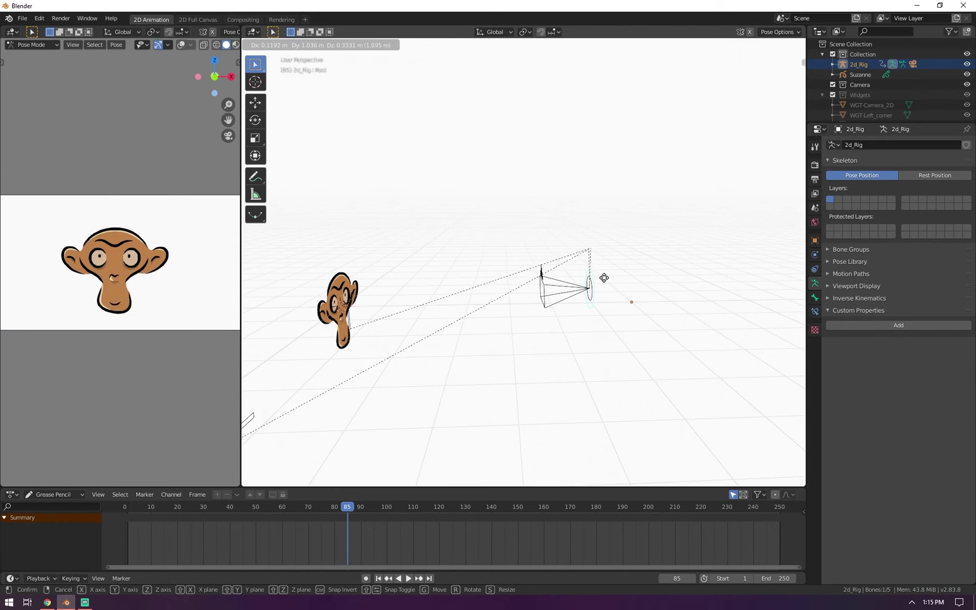
pyautogui.click(606, 282)
# Try sliding only the Camera bone along global Y, and toggle Edit Mode on and off.
pyautogui.click(633, 301)
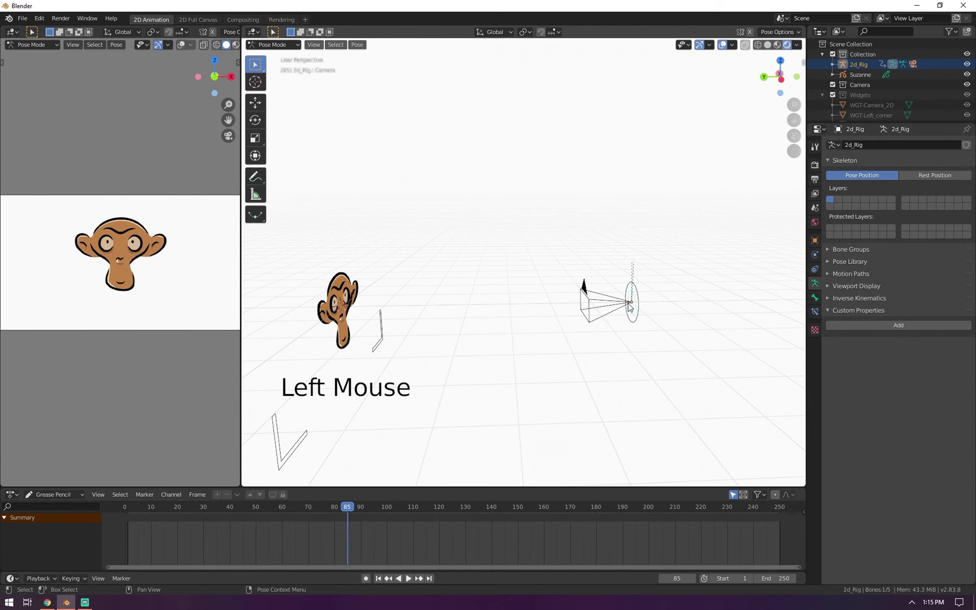
pyautogui.press('g')
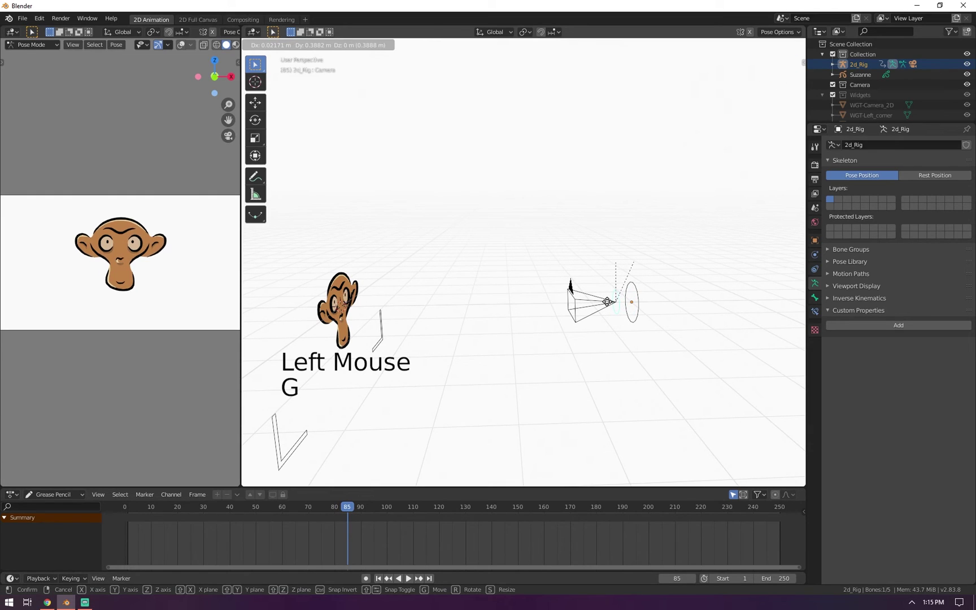
pyautogui.press('y')
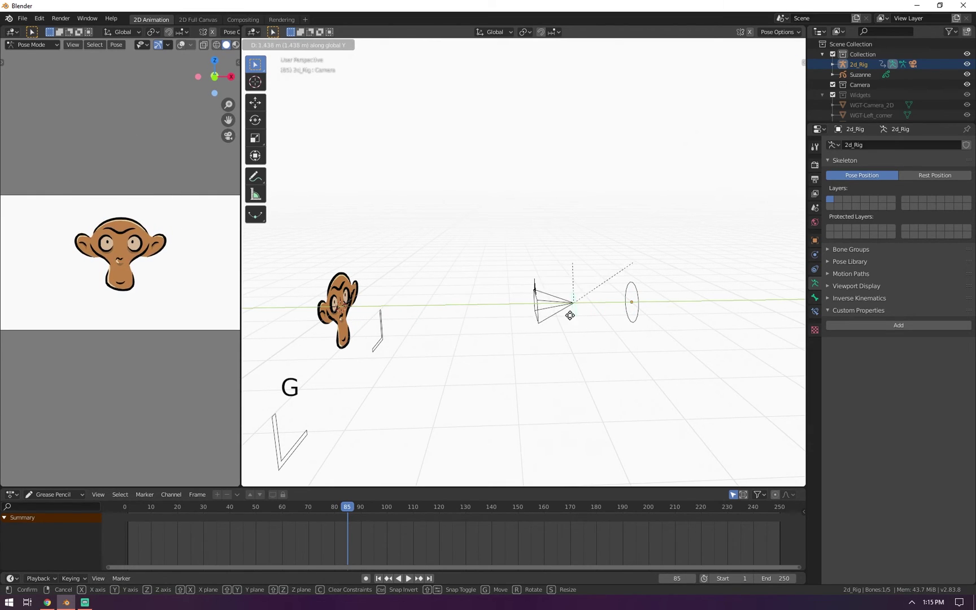
pyautogui.rightClick(575, 319)
pyautogui.press('Tab')
pyautogui.press('Tab')
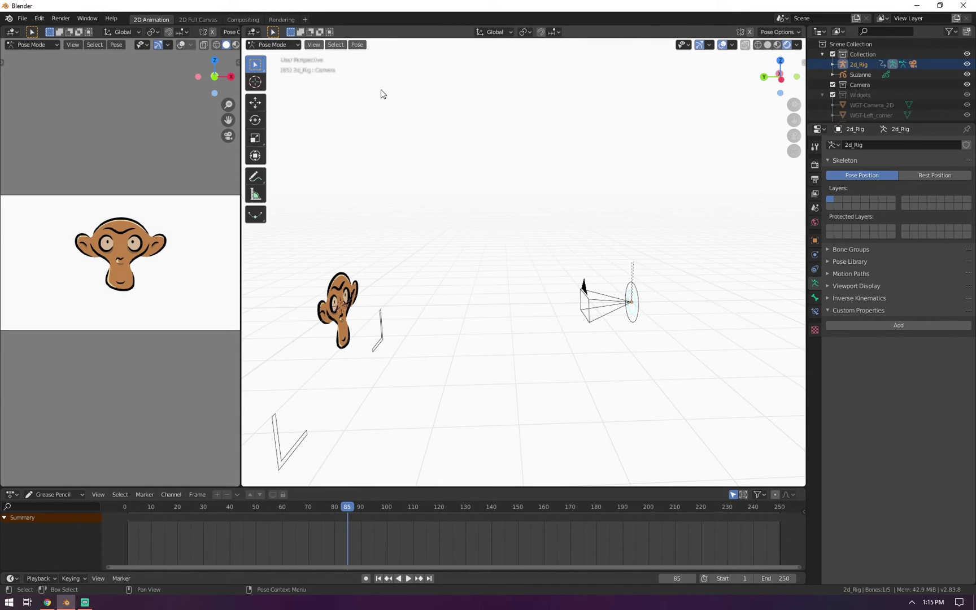
# Display the Camera bone's properties and expand its custom properties, keeping the viewport display settings collapsed.
pyautogui.click(632, 295)
pyautogui.click(622, 302)
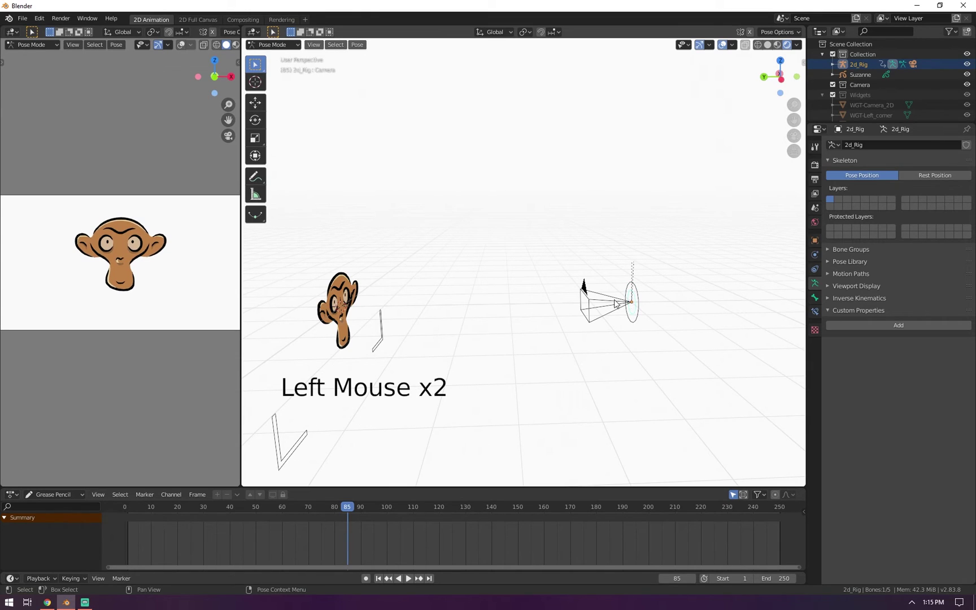
pyautogui.click(633, 300)
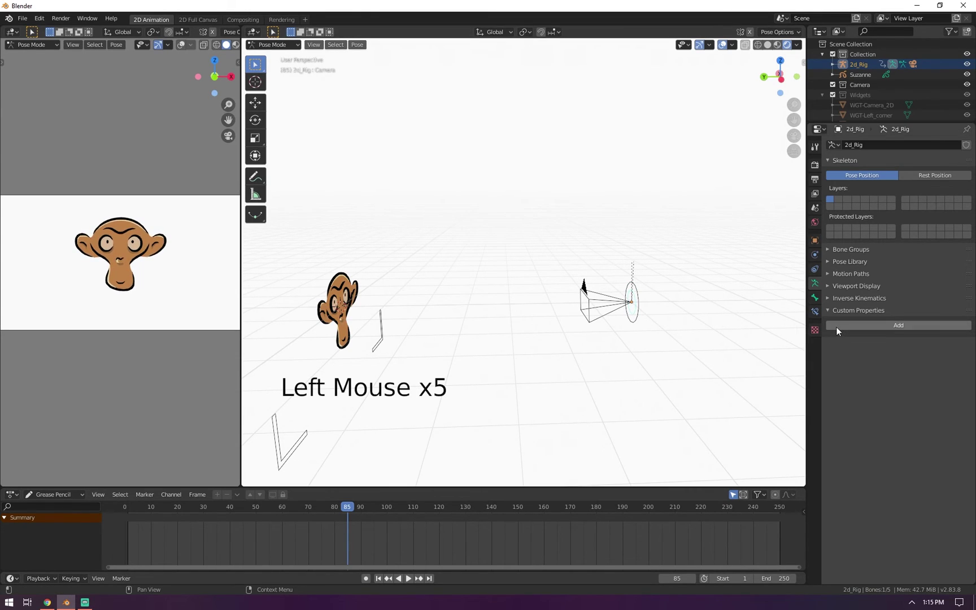
pyautogui.click(816, 297)
pyautogui.click(852, 339)
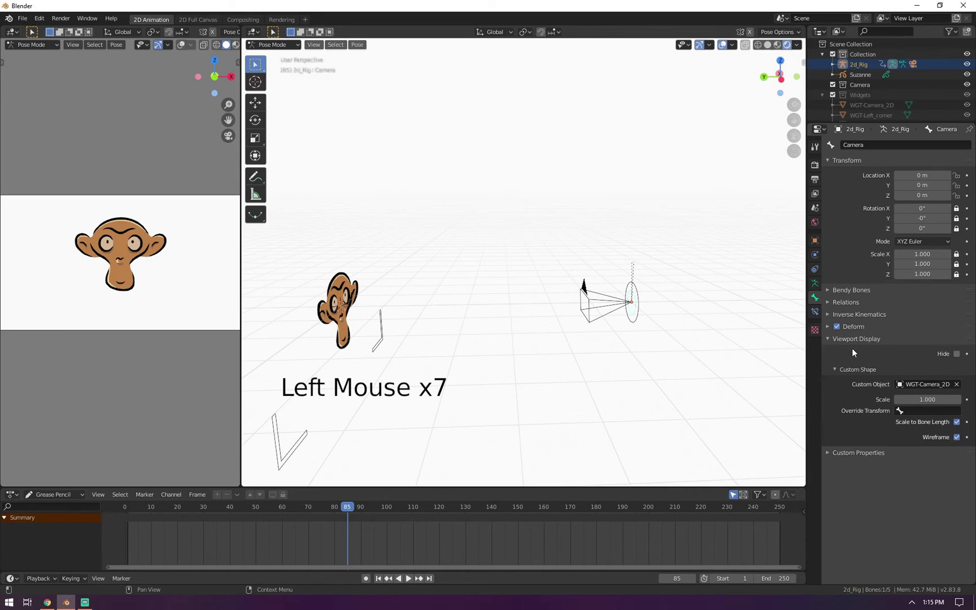
pyautogui.click(851, 339)
pyautogui.click(851, 351)
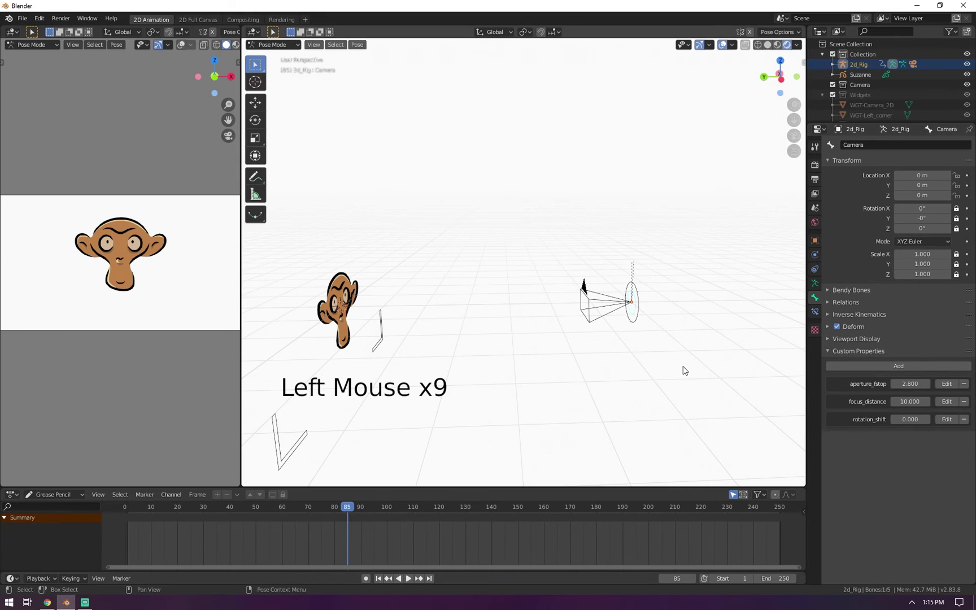
# Check the Root bone's custom properties, and return to those of the Camera bone.
pyautogui.click(635, 308)
pyautogui.click(636, 308)
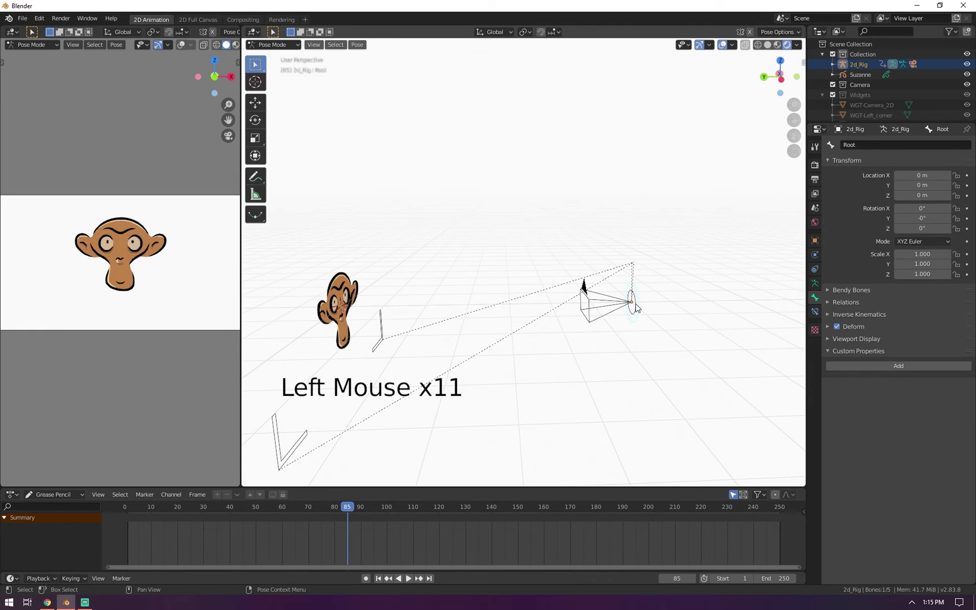
pyautogui.click(635, 305)
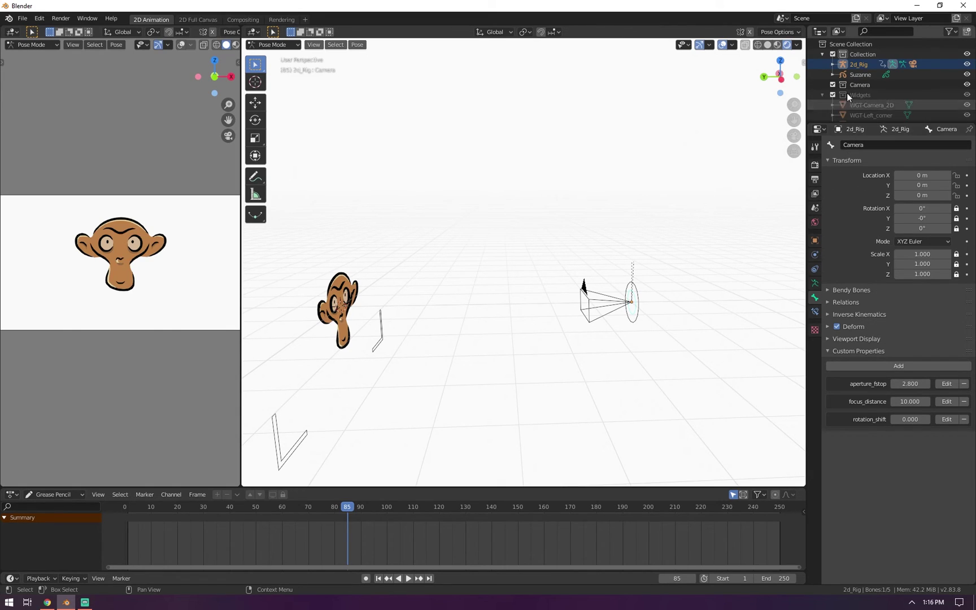
# Expand 2d_Rig in the scene hierarchy and select its 2d_Camera object.
pyautogui.scroll(-2, 876, 83)
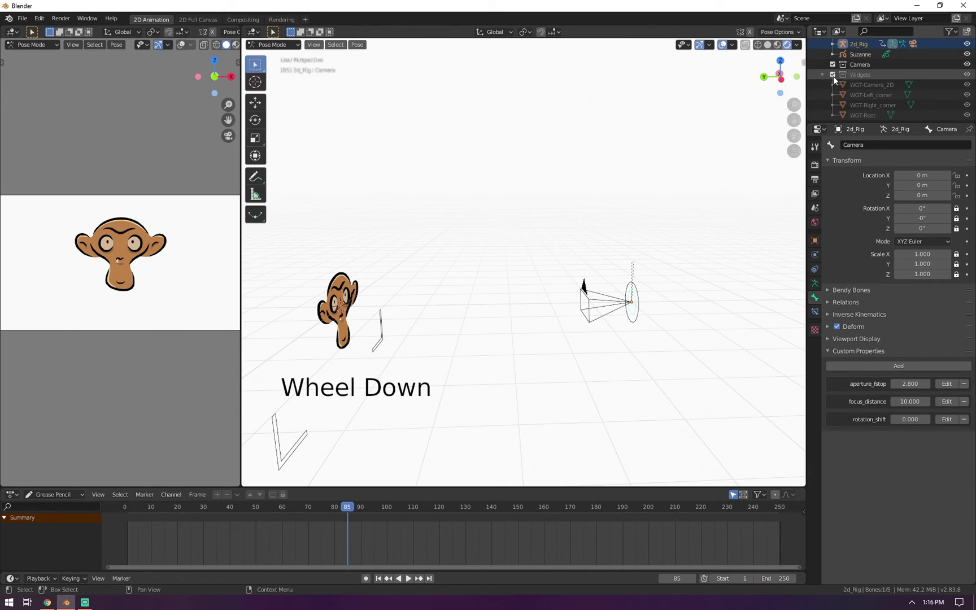
pyautogui.scroll(2, 829, 69)
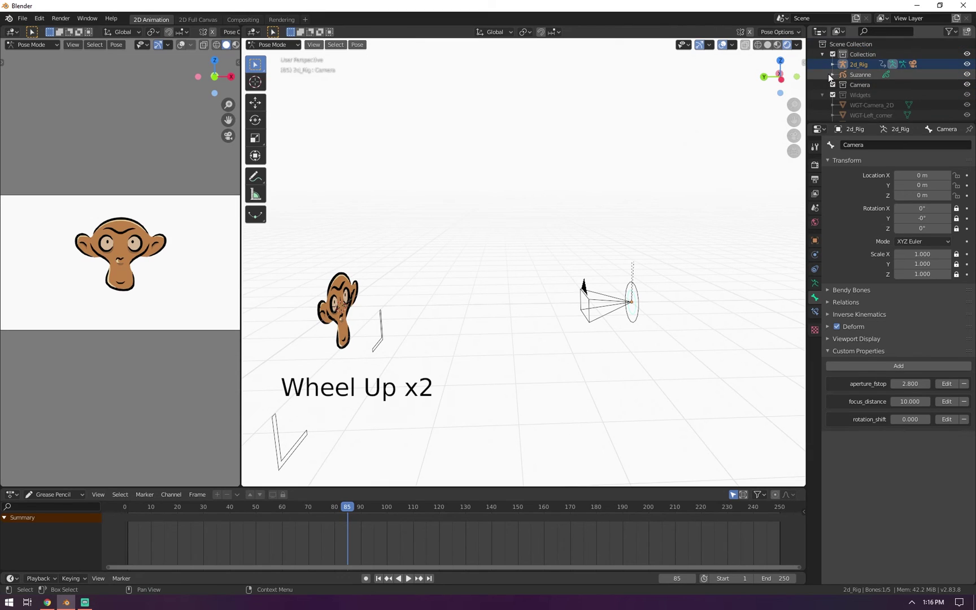
pyautogui.click(831, 64)
pyautogui.click(861, 104)
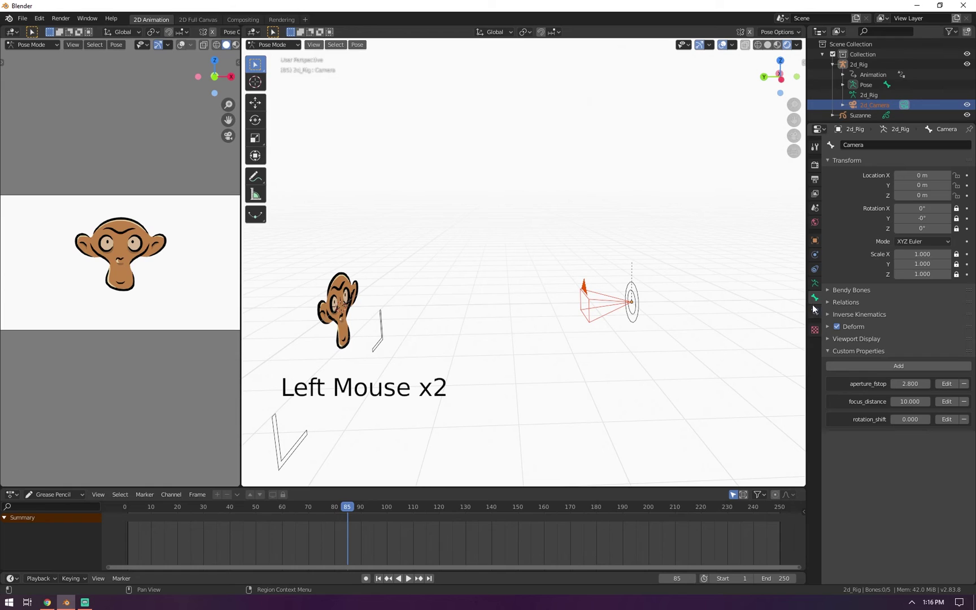
# Reselect the rig's Camera bone, try moving it freely, and toggle Edit Mode on and off.
pyautogui.click(638, 305)
pyautogui.click(635, 305)
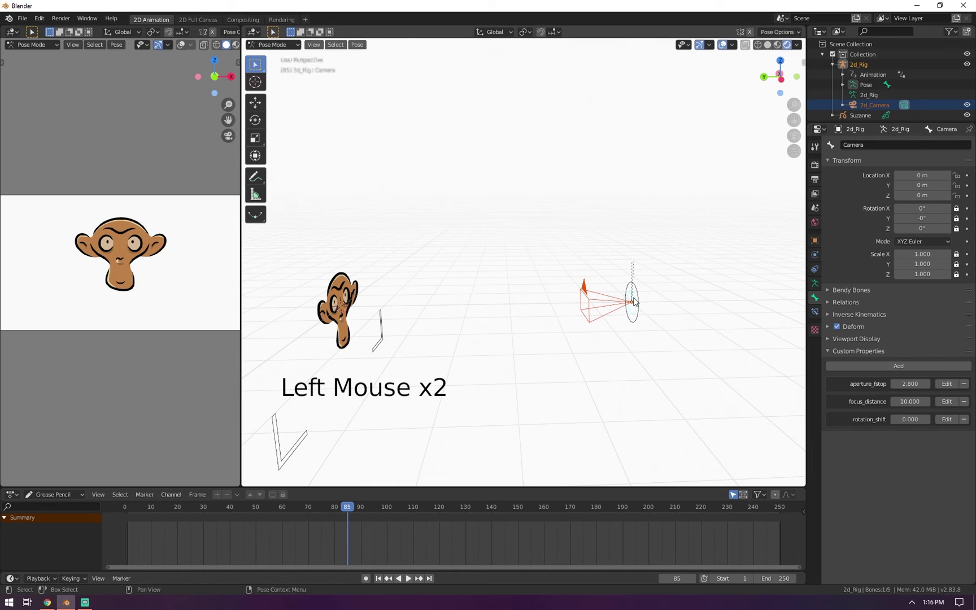
pyautogui.press('g')
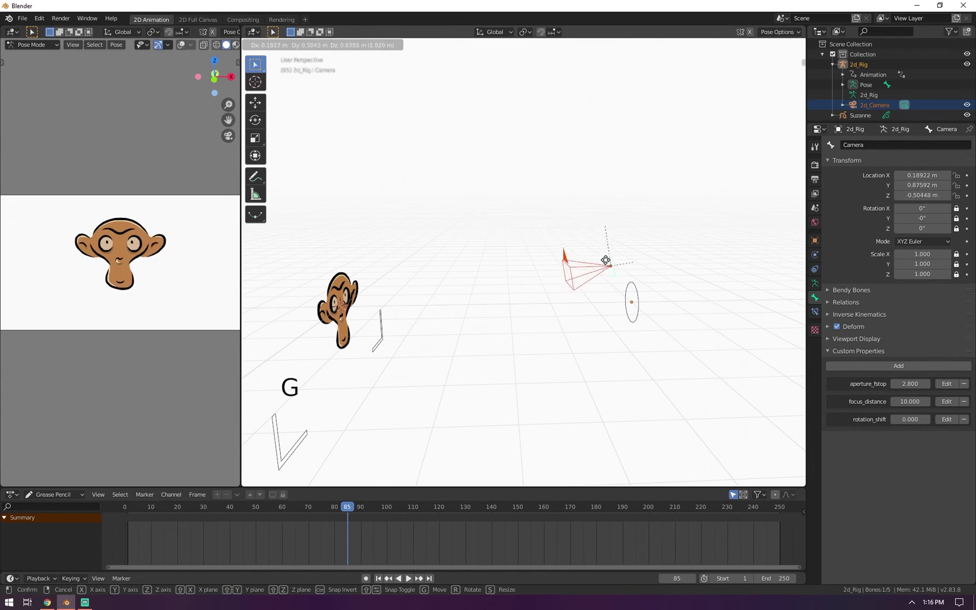
pyautogui.press('Escape')
pyautogui.press('Tab')
pyautogui.press('Tab')
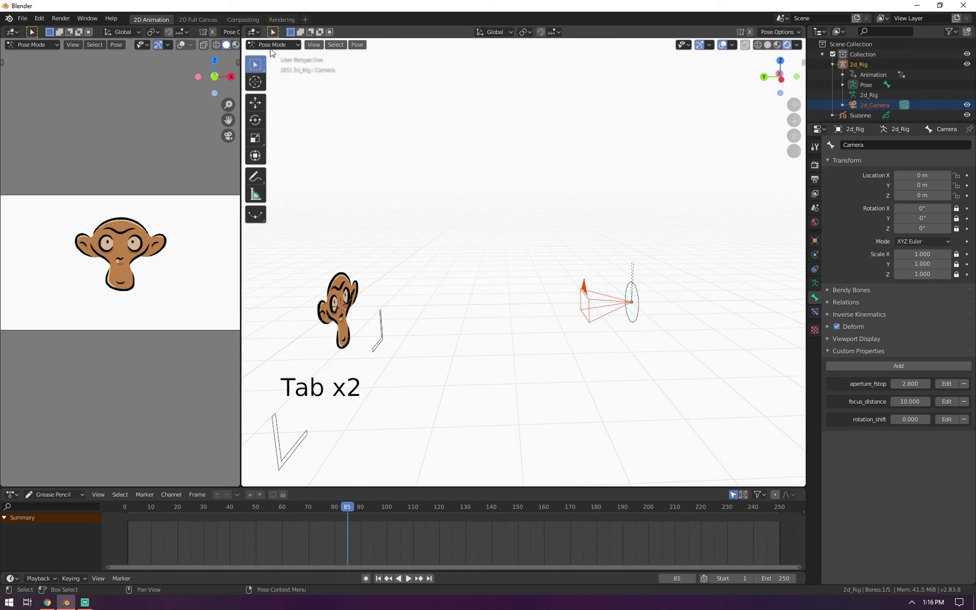
# Switch the 2D camera rig to Object Mode and delete it together with its camera.
pyautogui.click(271, 46)
pyautogui.click(277, 57)
pyautogui.press('x')
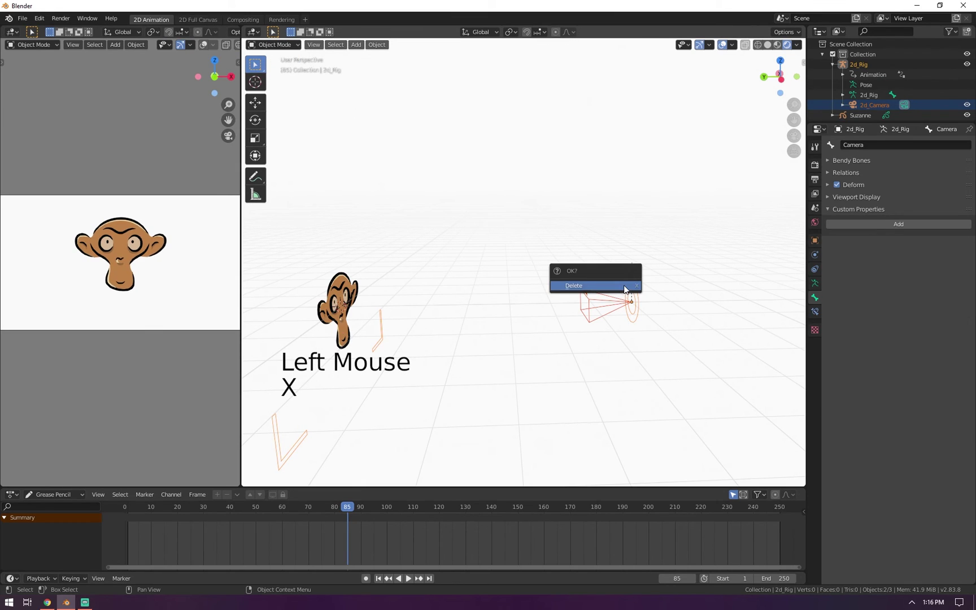
pyautogui.click(624, 285)
# Add a Crane Camera Rig and move it along the Y axis away from the monkey.
pyautogui.hotkey('shift', 'a')
pyautogui.moveTo(544, 251)
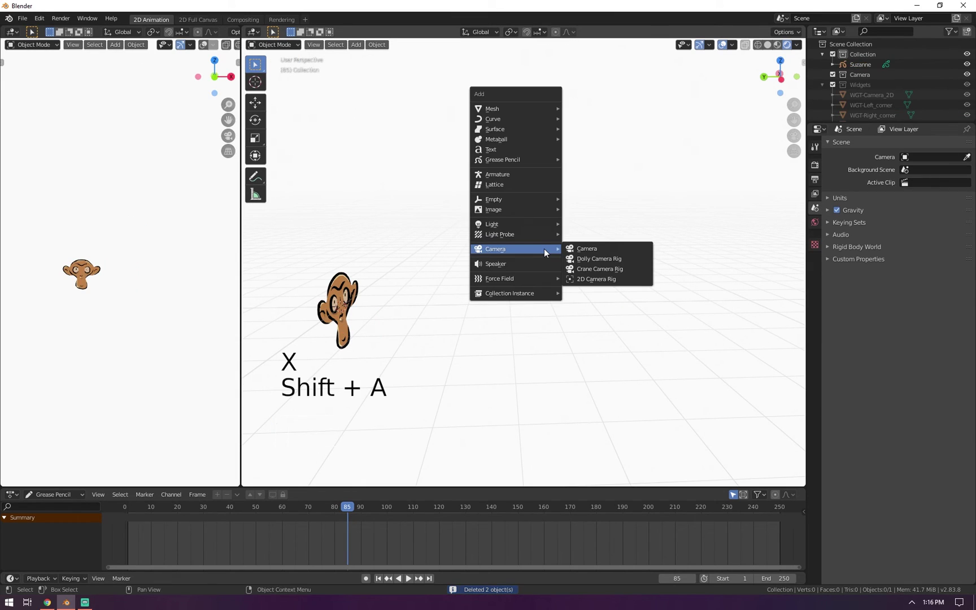
pyautogui.click(625, 269)
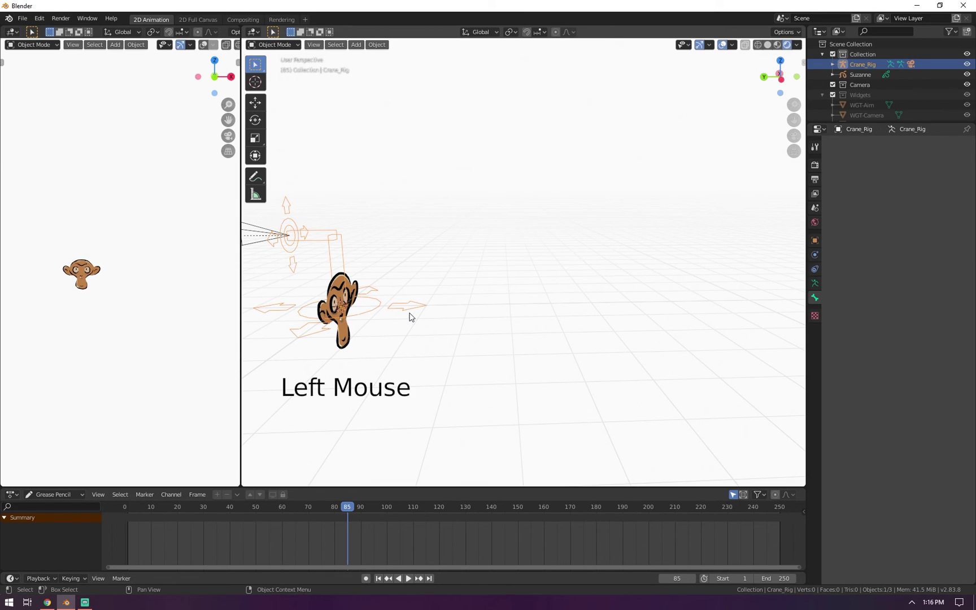
pyautogui.press('g')
pyautogui.press('y')
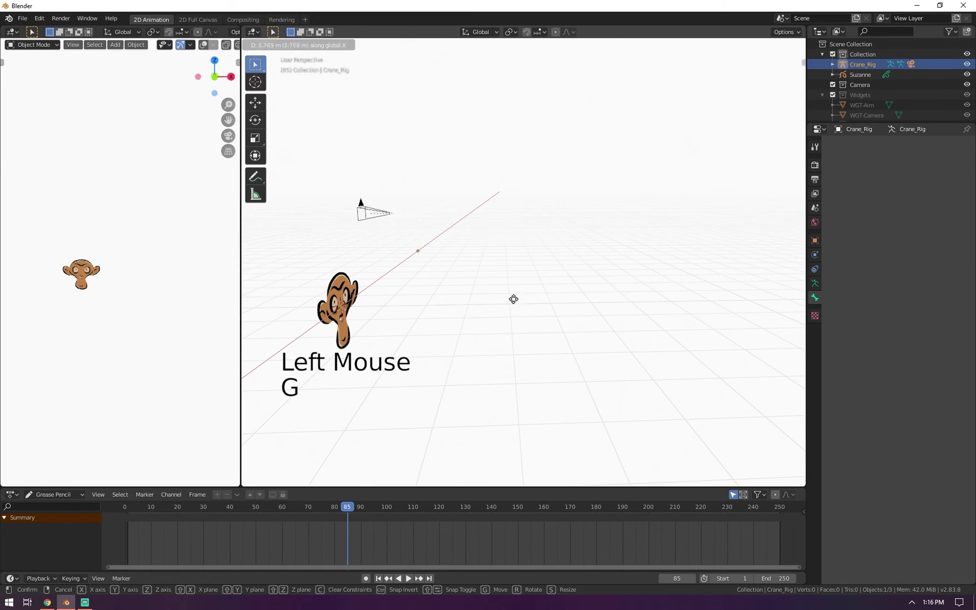
pyautogui.click(637, 285)
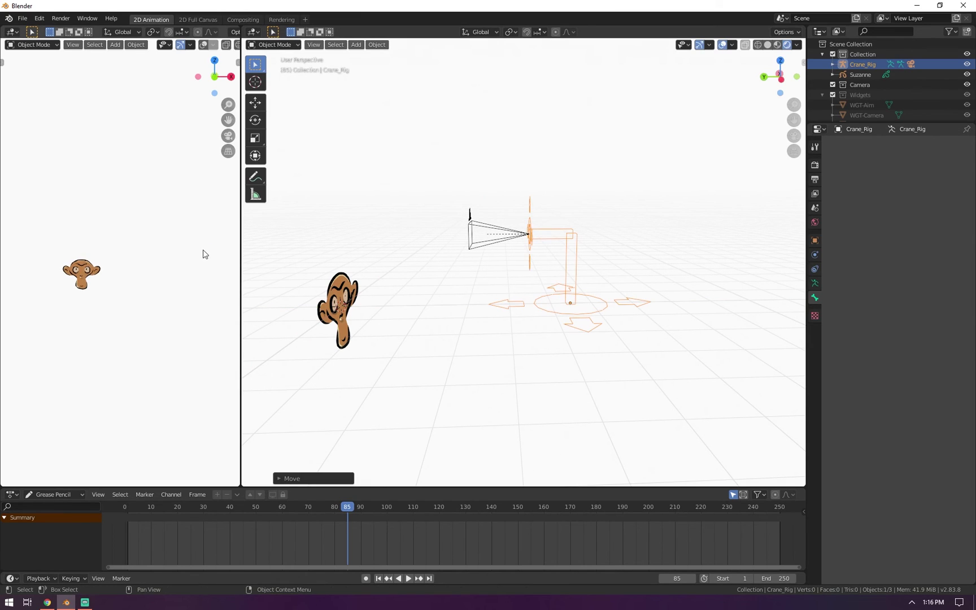
# Show the crane rig's camera view in the smaller viewport, and put the rig into Pose Mode.
pyautogui.press('KP_0')
pyautogui.click(529, 231)
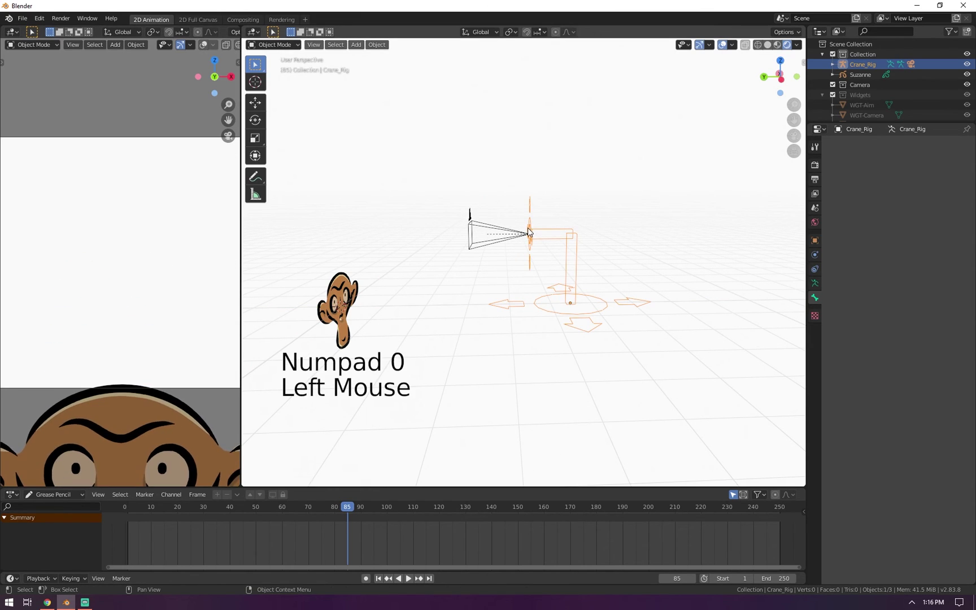
pyautogui.scroll(3, 533, 232)
pyautogui.moveTo(536, 229); pyautogui.dragTo(598, 254, button='middle')
pyautogui.press('Tab')
pyautogui.press('Tab')
pyautogui.hotkey('ctrl', 'Tab')
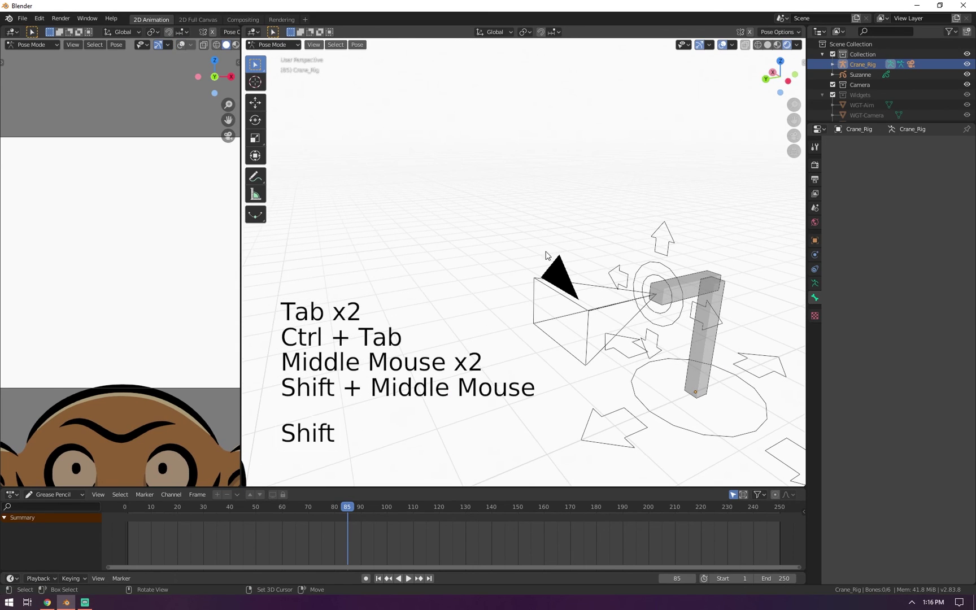
# Try rotating the Crane_arm bone, and try rotating and moving the rig's Camera bone.
pyautogui.click(661, 285)
pyautogui.press('r')
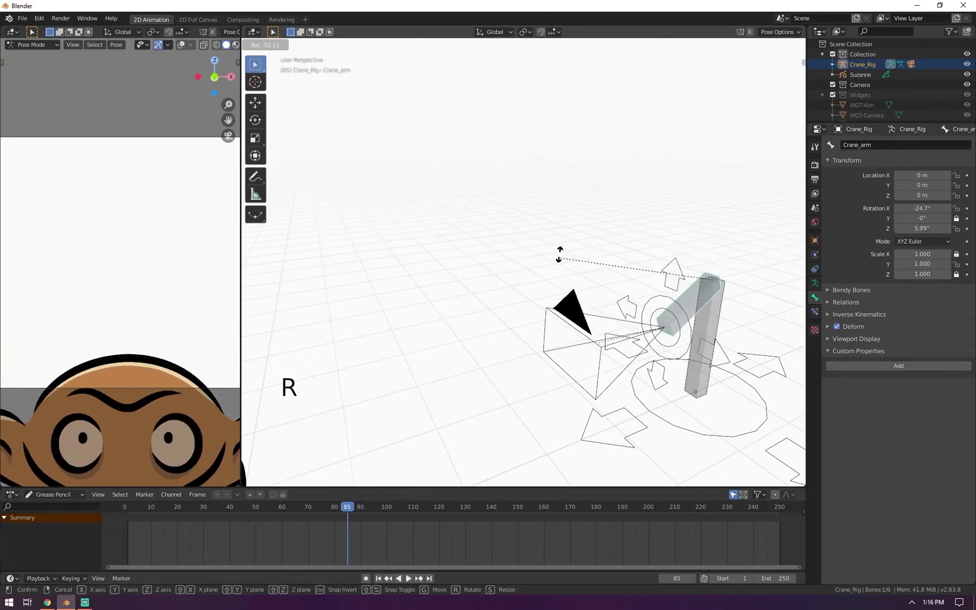
pyautogui.rightClick(648, 252)
pyautogui.click(665, 261)
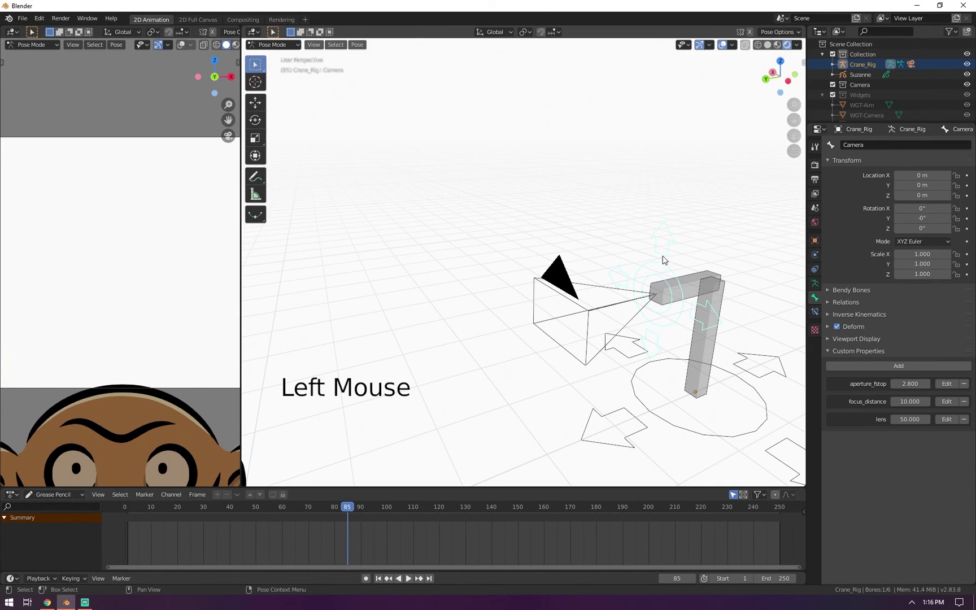
pyautogui.press('r')
pyautogui.rightClick(650, 235)
pyautogui.press('g')
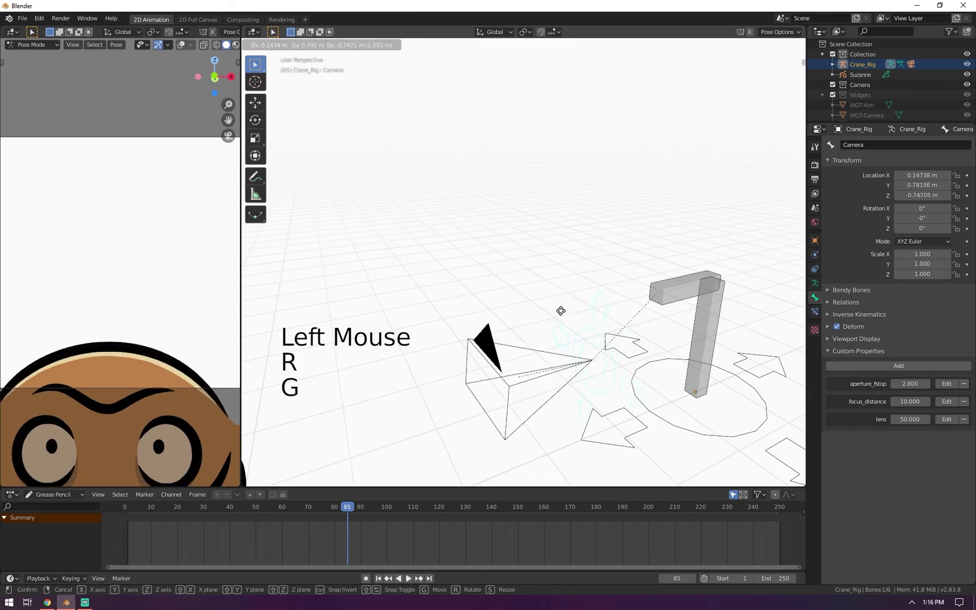
pyautogui.rightClick(621, 361)
# Inspect the crane rig's bones in Edit Mode, selecting Crane_arm, and return the rig to Object Mode.
pyautogui.press('Tab')
pyautogui.click(671, 287)
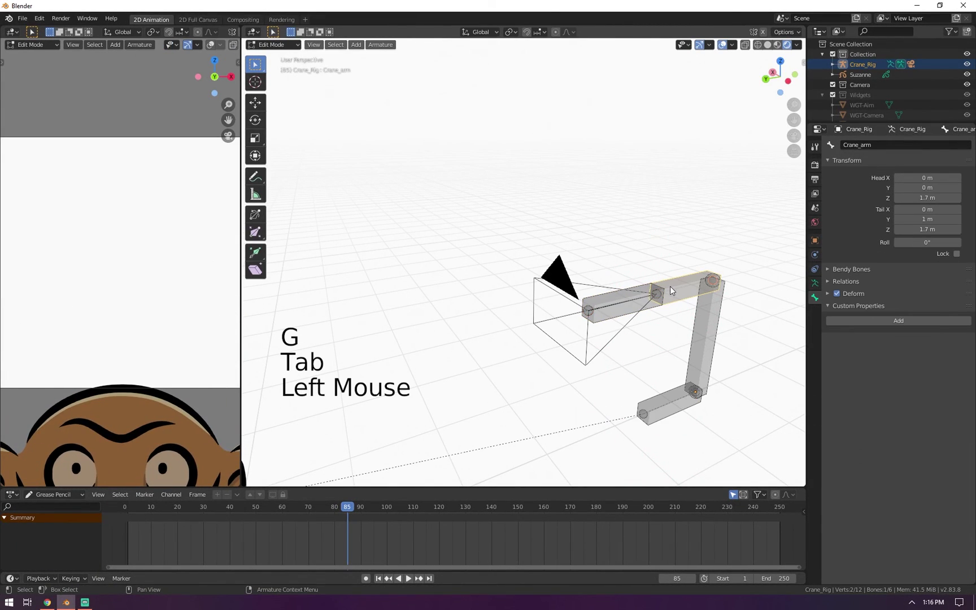
pyautogui.press('Tab')
pyautogui.hotkey('ctrl', 'Tab')
pyautogui.press('Tab')
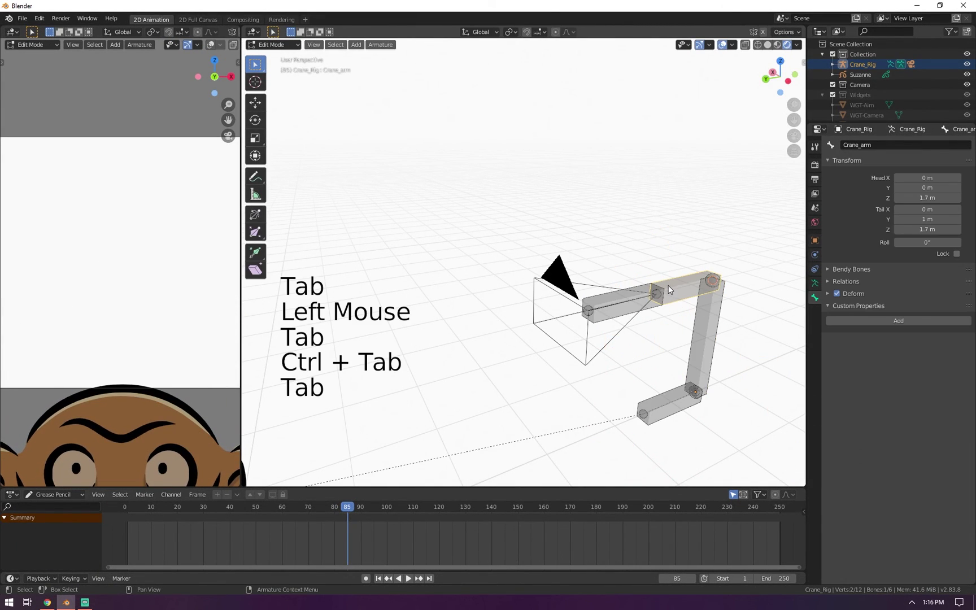
pyautogui.hotkey('ctrl', 'Tab')
# Reselect the crane rig beside the monkey and toggle between its Object, Edit and Pose modes.
pyautogui.click(612, 289)
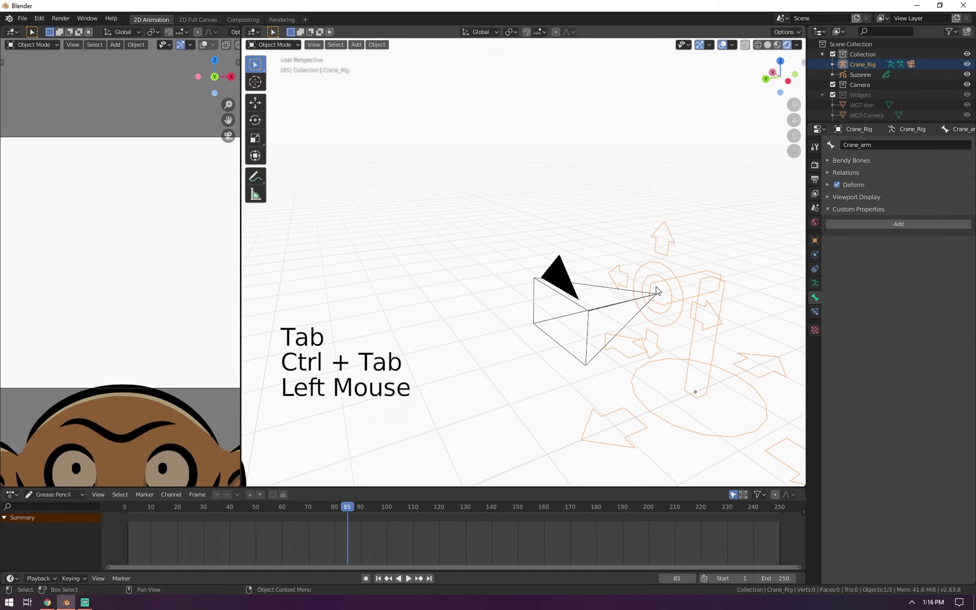
pyautogui.click(665, 278)
pyautogui.moveTo(678, 274); pyautogui.dragTo(586, 227, button='middle')
pyautogui.scroll(-3, 504, 282)
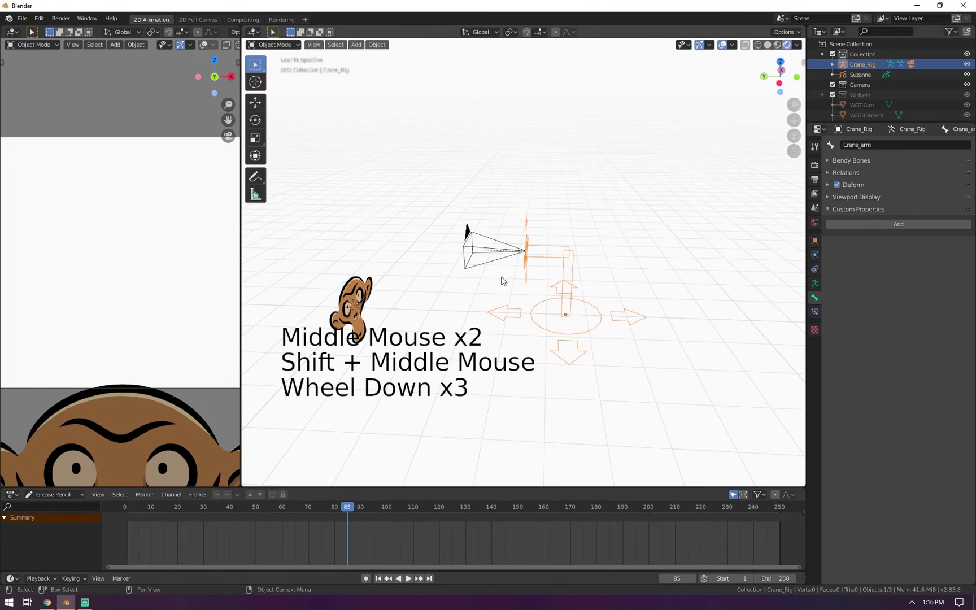
pyautogui.press('Tab')
pyautogui.press('Tab')
pyautogui.press('Tab')
pyautogui.click(536, 253)
pyautogui.hotkey('ctrl', 'Tab')
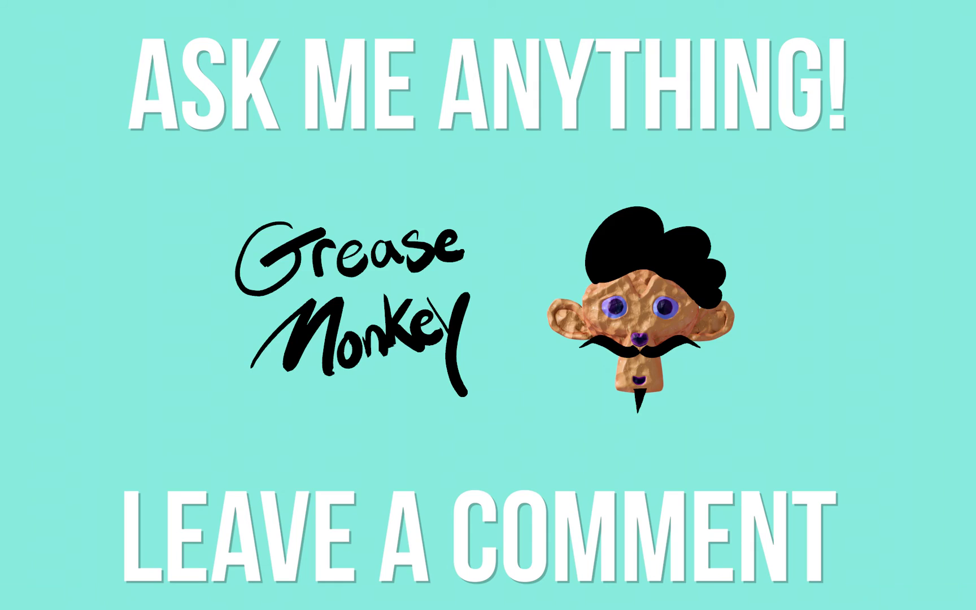